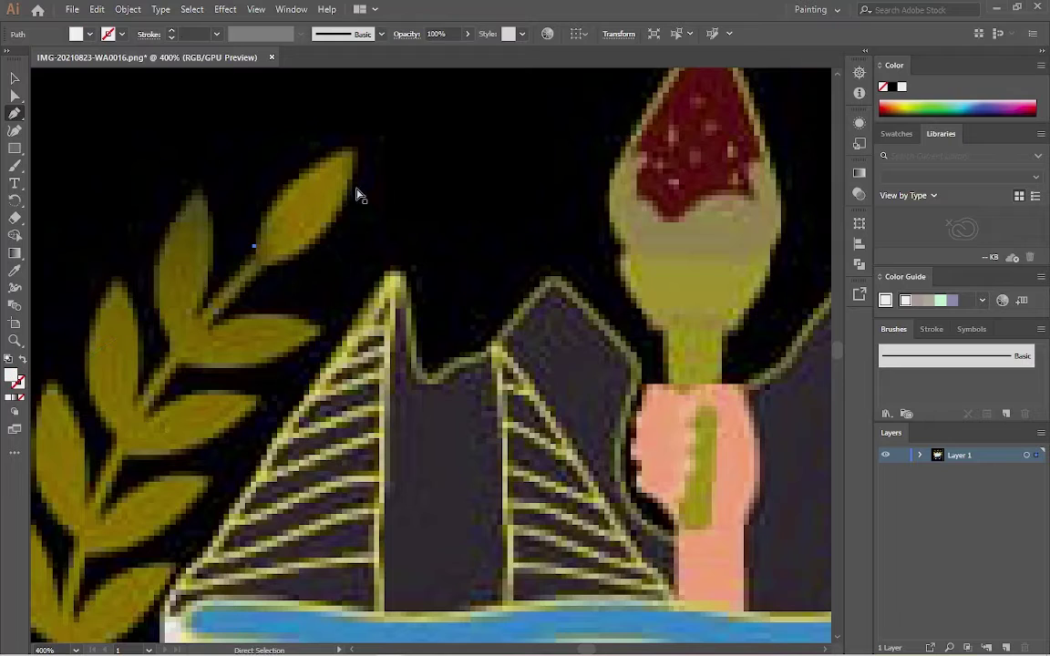
Trace the outer half of the left laurel branch's topmost leaf with the Pen tool, from its tip to its base
scroll(354, 155, down, 1)
click(353, 148)
drag(307, 162, 298, 180)
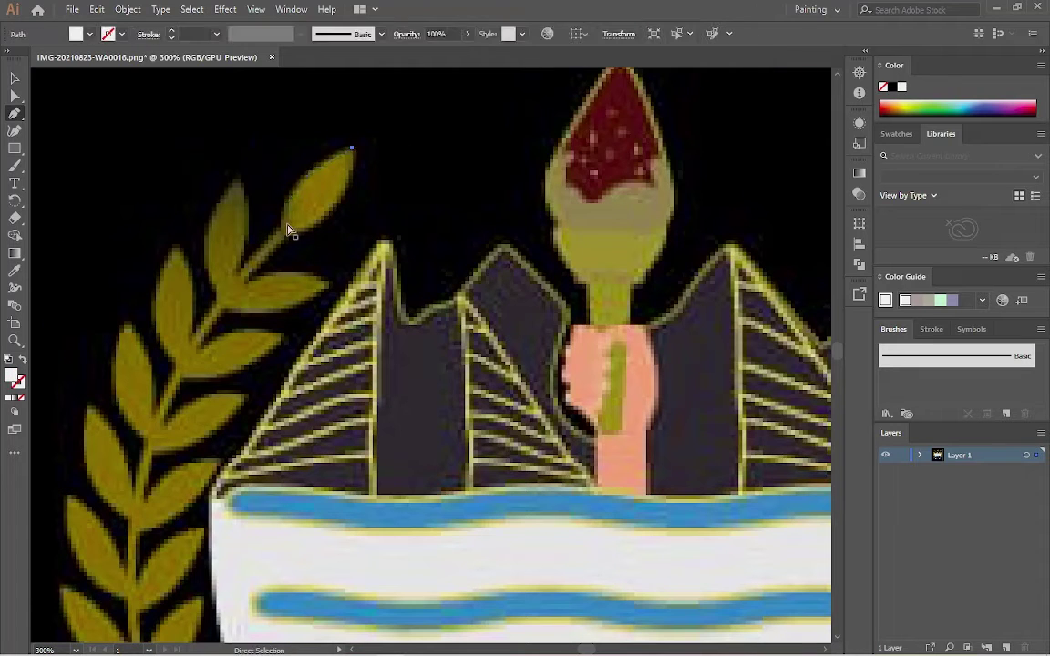
mouse_move(283, 222)
mouse_down()
mouse_move(305, 171)
mouse_move(284, 220)
mouse_up()
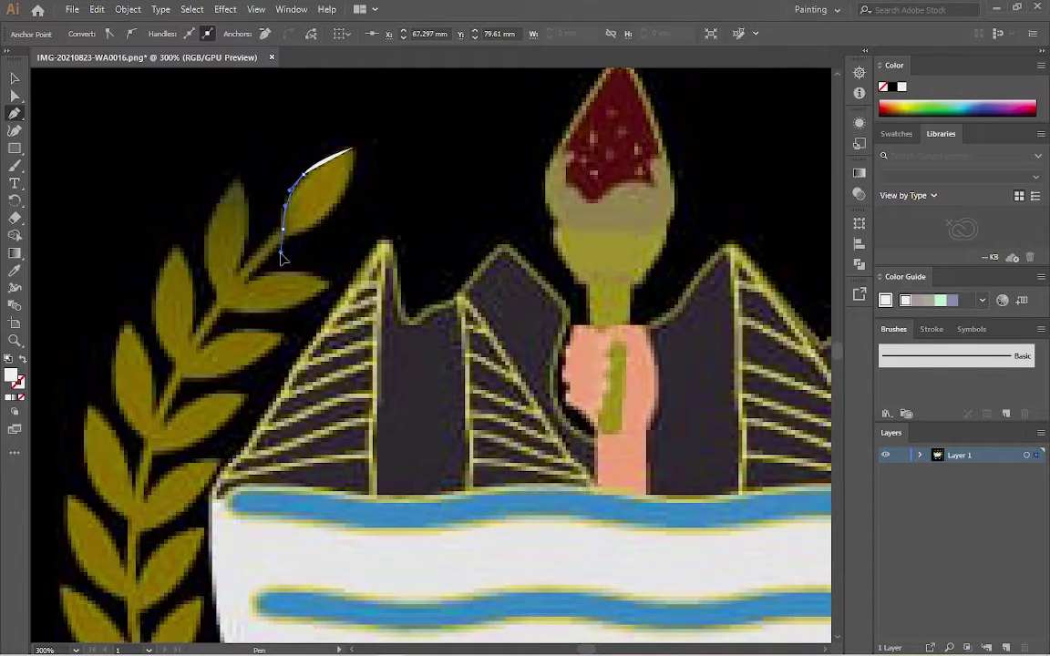
key(ctrl+z)
drag(302, 174, 284, 217)
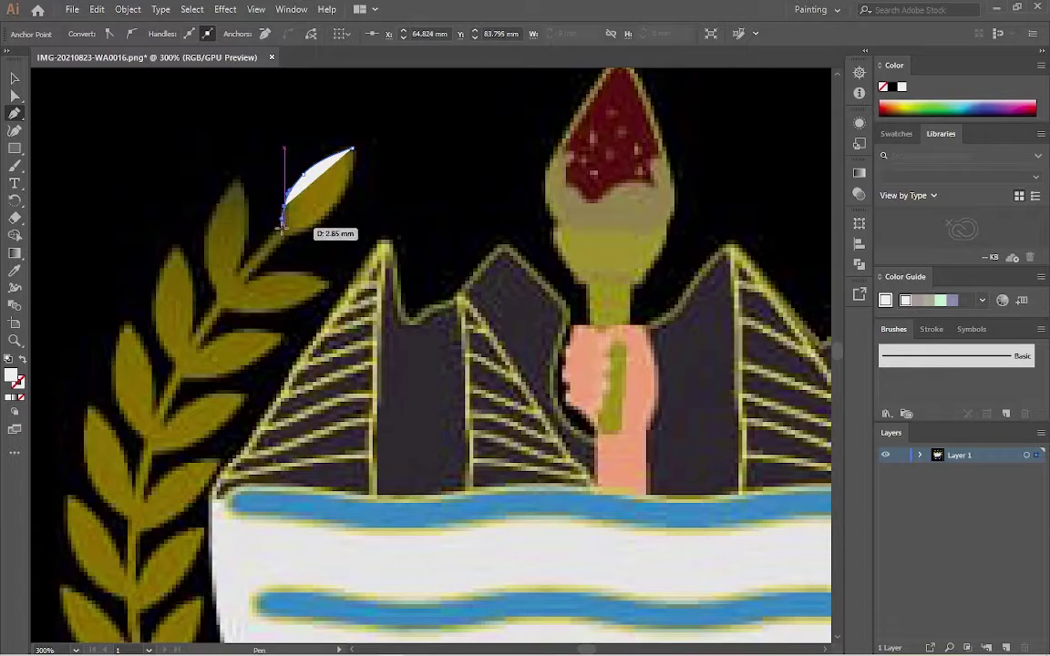
Fill the traced half-leaf with a bright yellow
double_click(9, 374)
drag(546, 266, 545, 381)
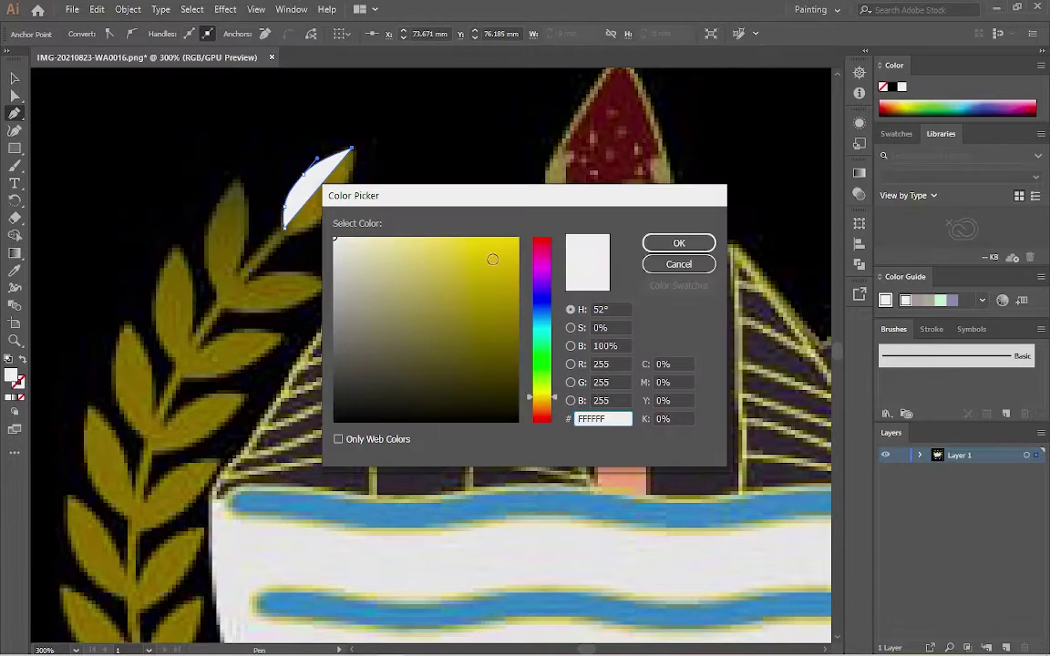
click(680, 242)
Duplicate the yellow half-leaf and reflect the copy about an axis angled at 51°
right_click(324, 196)
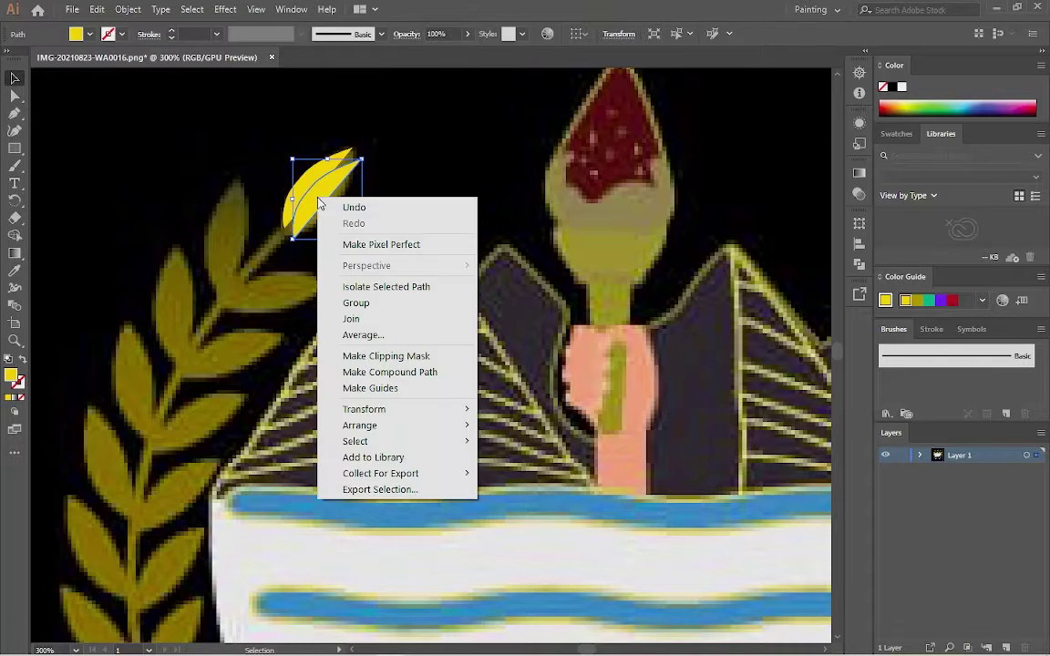
key(Escape)
right_click(324, 196)
mouse_move(369, 409)
click(520, 462)
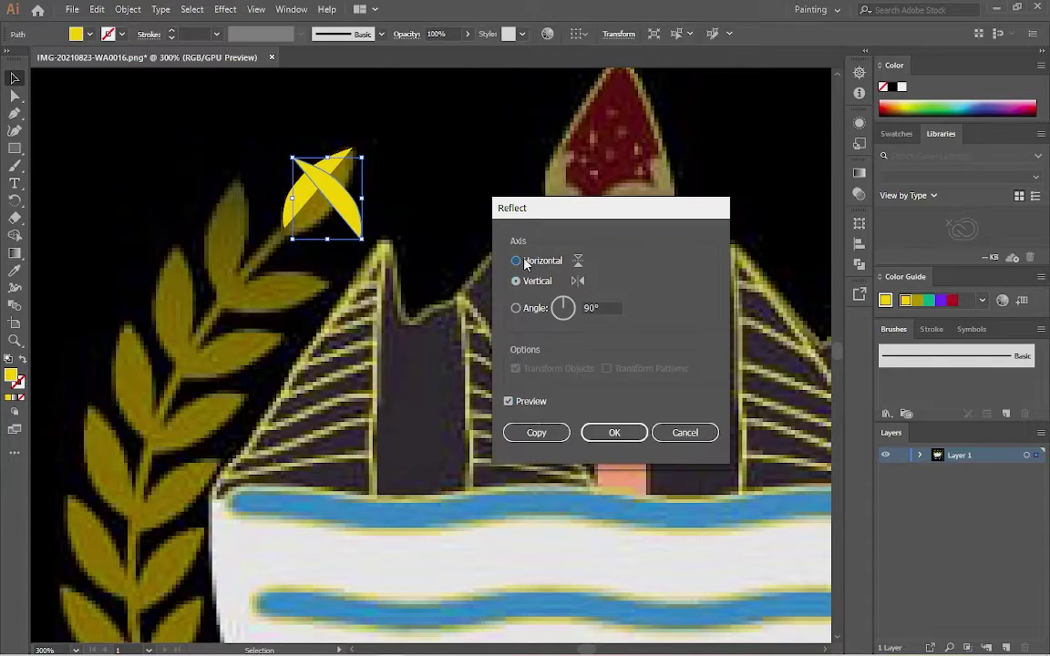
click(516, 281)
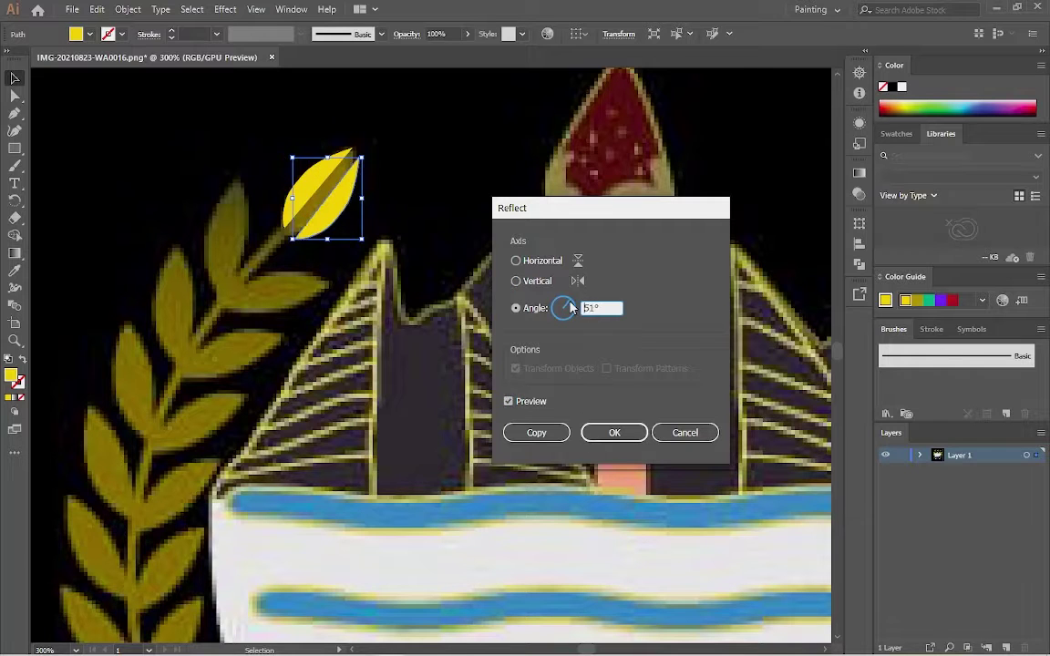
key(Return)
Move, rotate and scale the reflected half so both halves meet along the midline as one complete leaf
drag(331, 209, 257, 288)
scroll(367, 227, up, 3)
drag(356, 353, 333, 387)
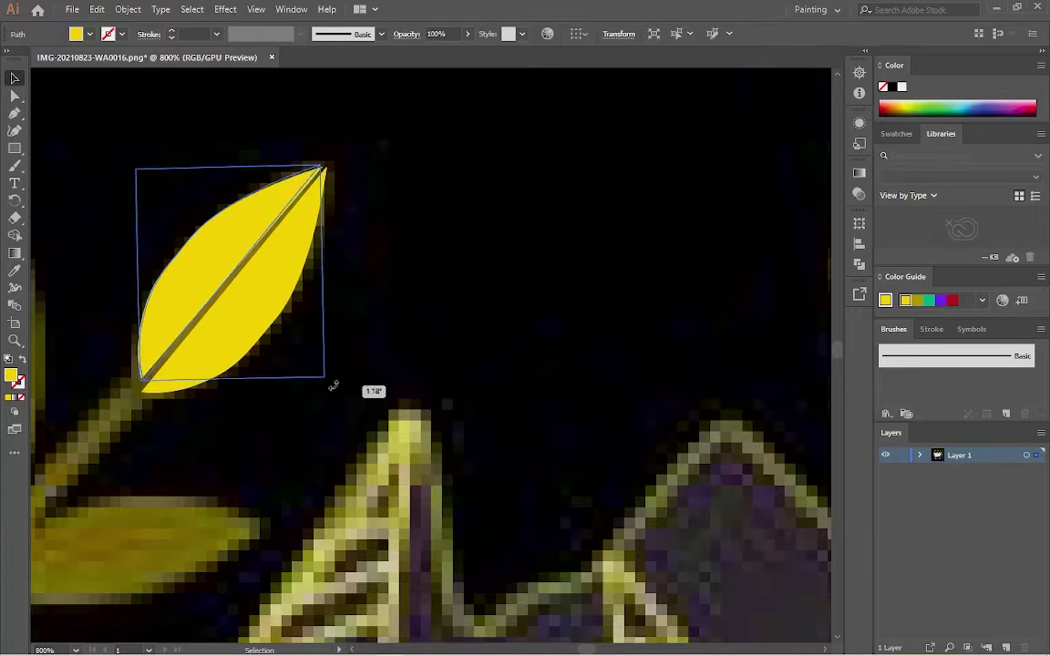
drag(192, 290, 194, 292)
click(415, 293)
key(ctrl+z)
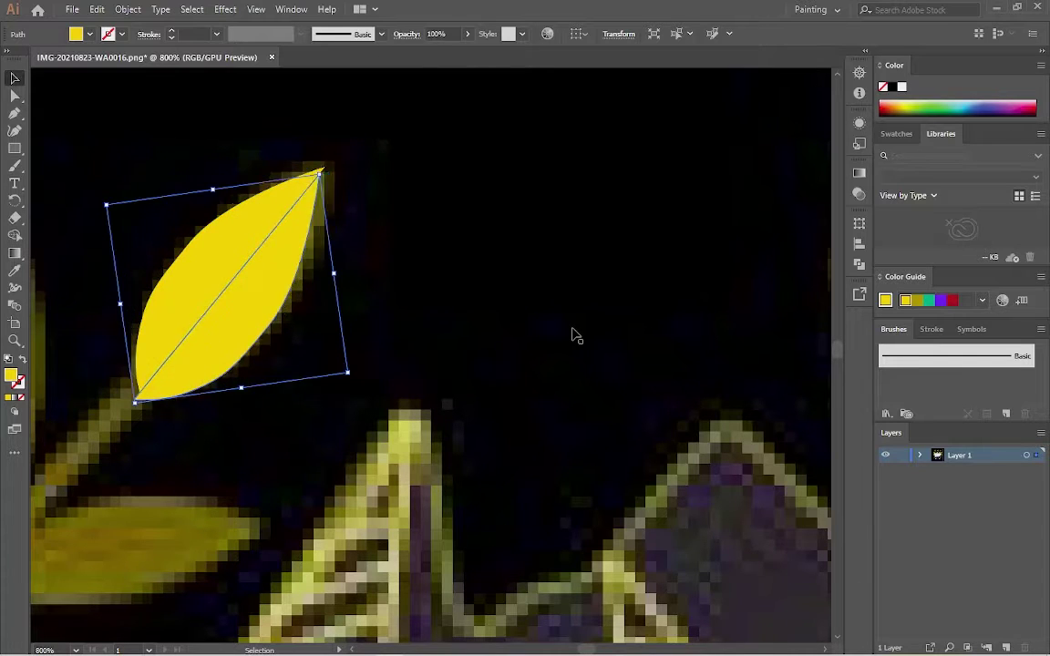
click(574, 335)
click(255, 333)
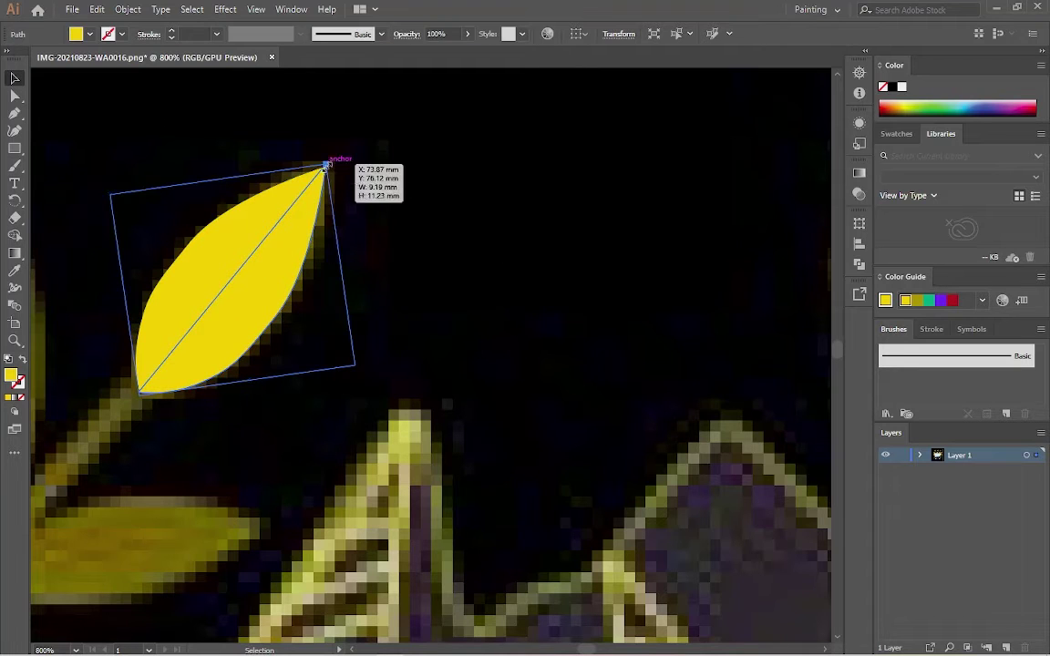
click(328, 298)
drag(328, 298, 336, 371)
key(ctrl+z)
Add two new layers, move both leaf paths into Layer 2, and lock Layer 1 with the reference image
key(ctrl+l)
key(ctrl+l)
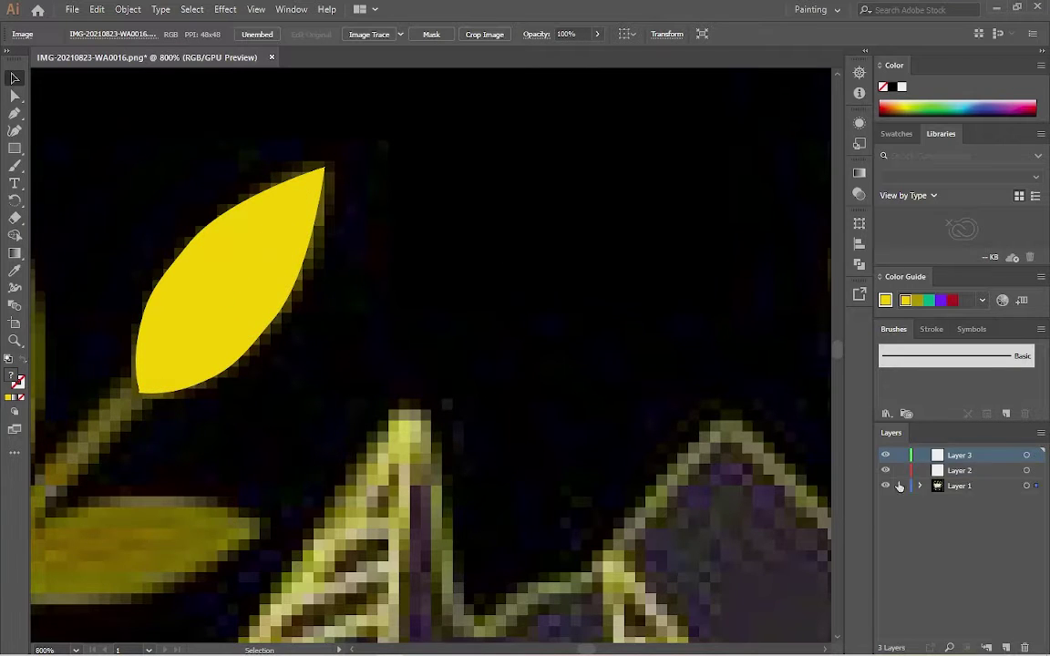
click(920, 486)
drag(958, 501, 957, 471)
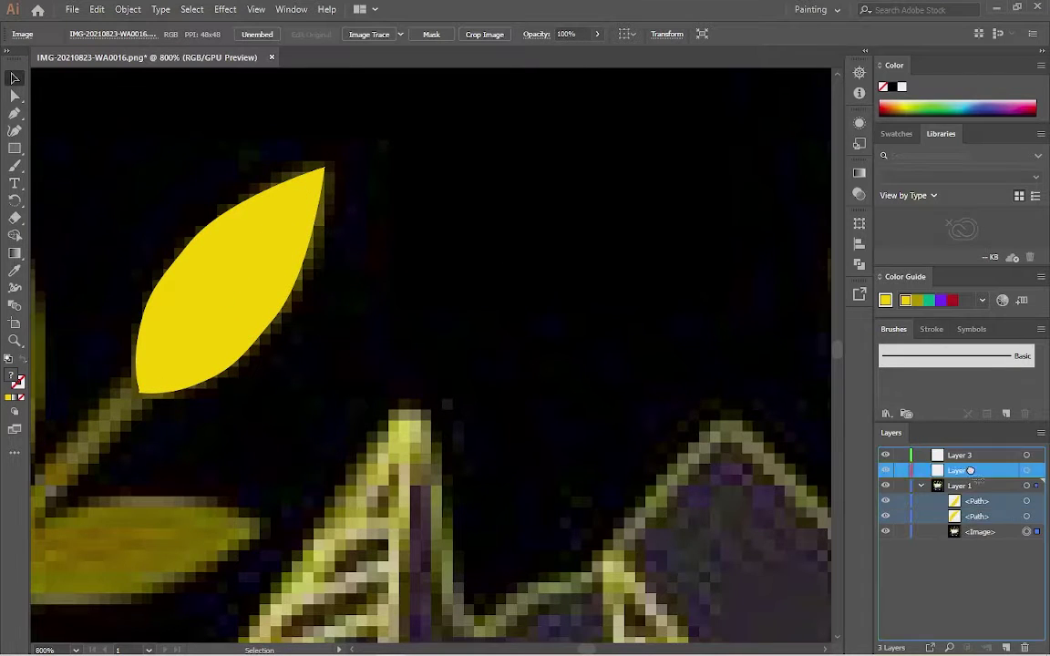
click(901, 486)
Copy the finished leaf onto the next outer leaf of the left branch and rotate it nearly upright to match the reference
click(276, 319)
key(ctrl+minus)
key(ctrl+minus)
key(ctrl+minus)
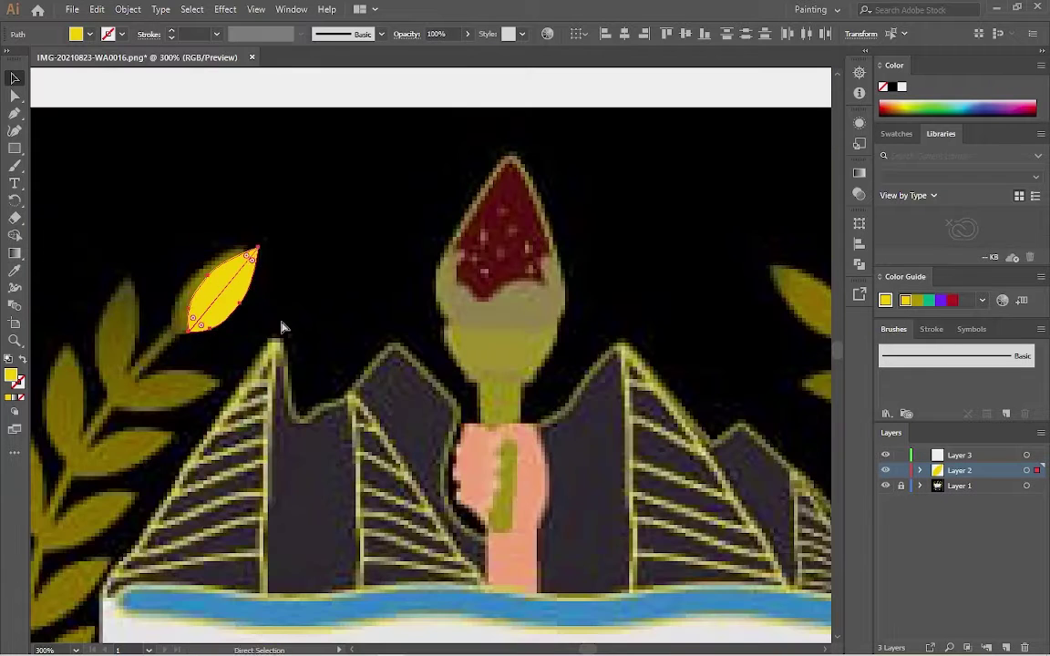
scroll(281, 328, left, 5)
scroll(356, 254, down, 2)
drag(465, 205, 398, 261)
drag(434, 295, 486, 333)
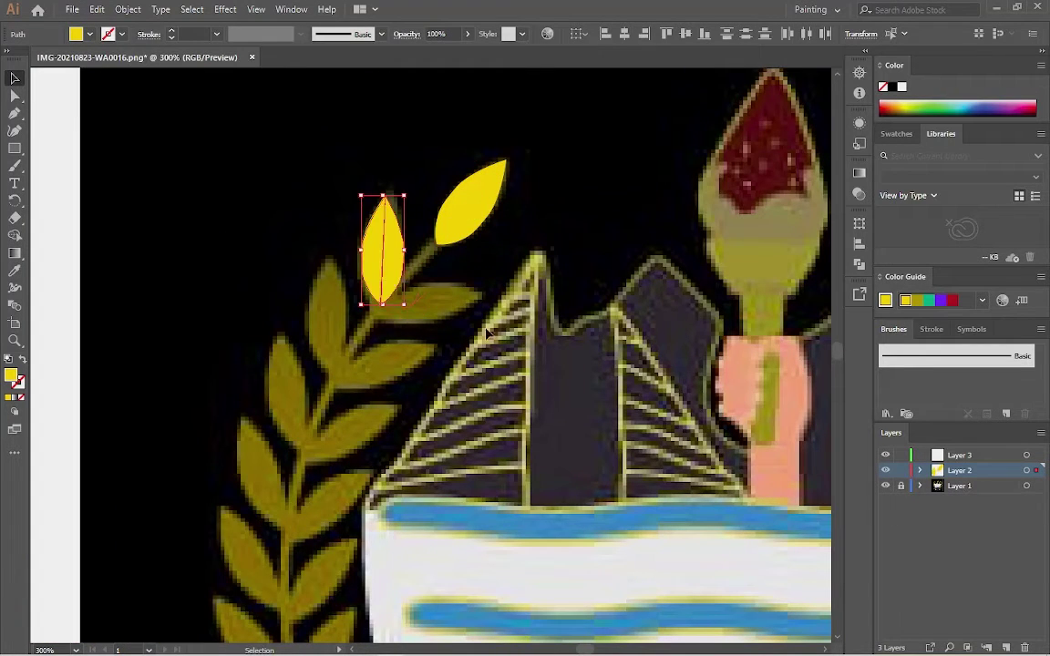
click(398, 266)
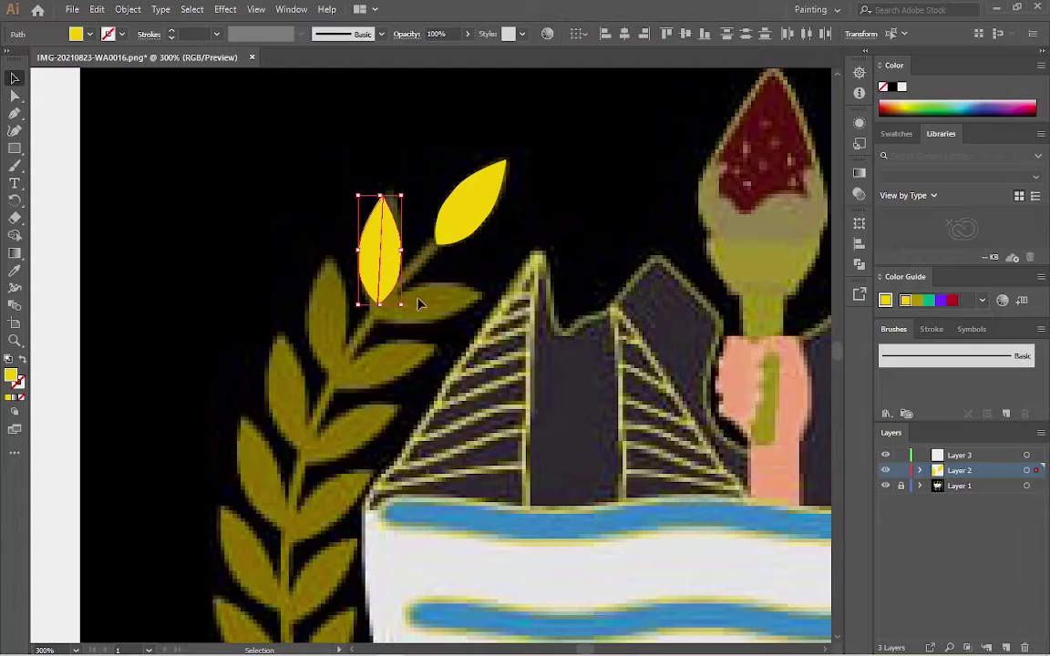
Copy the upright leaf onto the inner leaf opposite it and rotate it nearly horizontal over the reference
drag(387, 288, 460, 283)
click(356, 232)
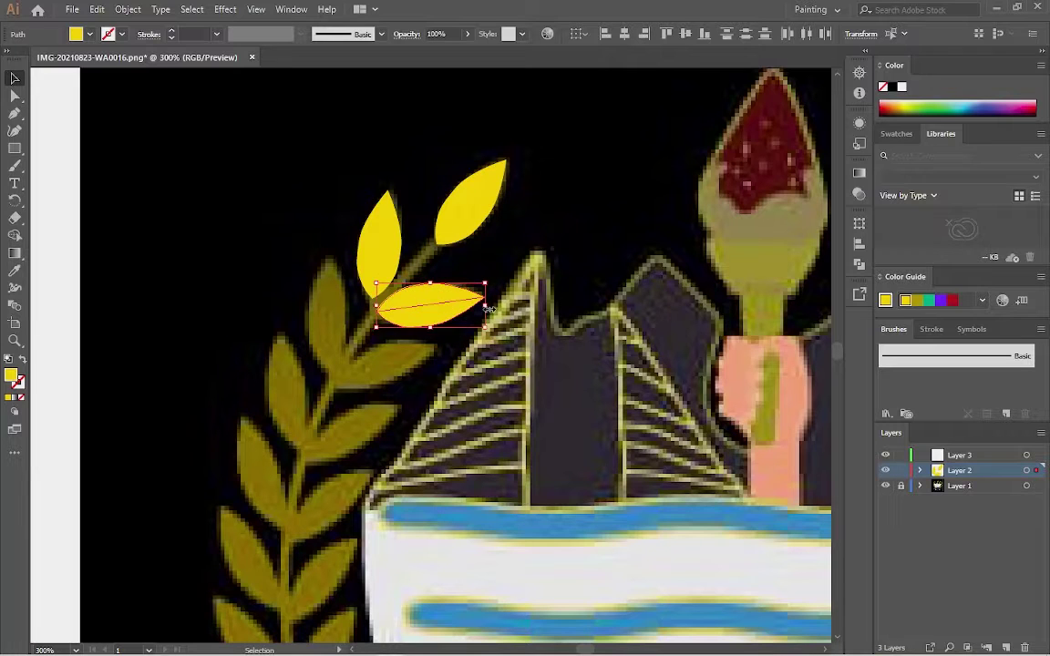
drag(483, 310, 481, 309)
Duplicate the leaf pair repeatedly down the upper part of the left branch, rotating each copy to match the reference leaves
click(304, 234)
drag(420, 326, 380, 390)
scroll(386, 241, down, 3)
drag(386, 241, 334, 399)
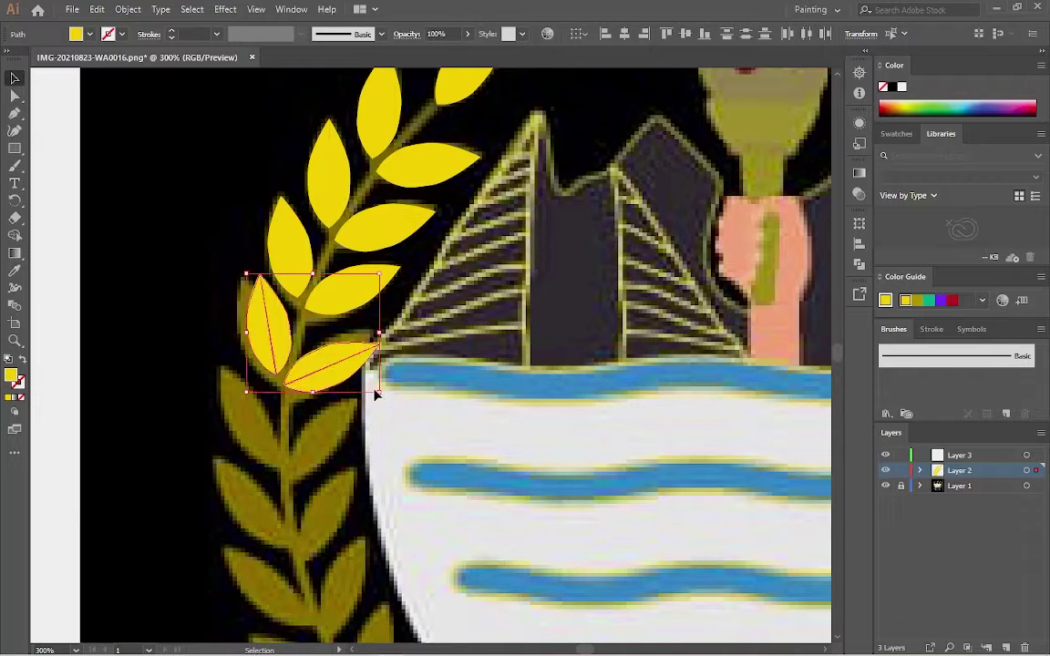
drag(312, 358, 311, 447)
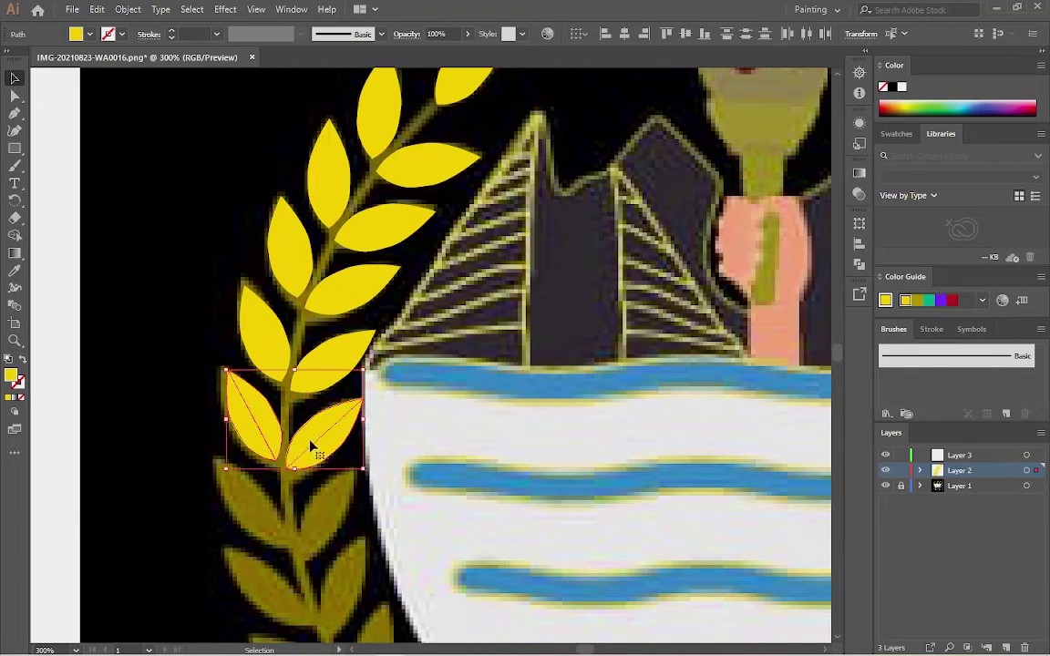
Copy groups of leaves along the lower curve of the left branch and rotate them to follow the reference
scroll(363, 469, down, 5)
drag(322, 162, 412, 278)
scroll(228, 278, down, 2)
scroll(378, 361, up, 2)
scroll(410, 284, down, 3)
scroll(440, 270, down, 2)
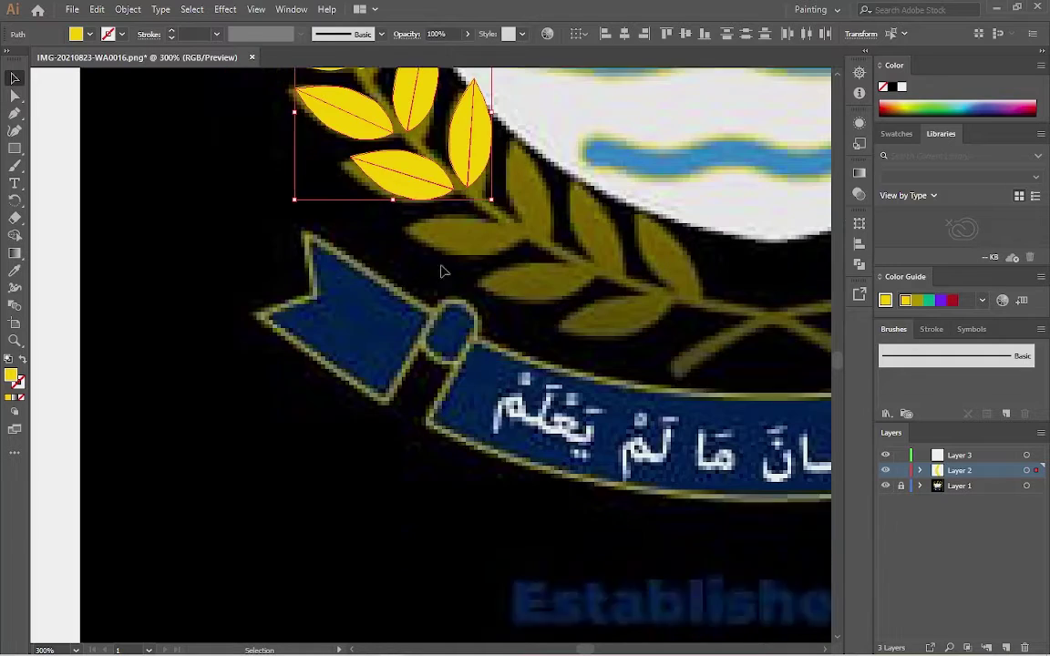
scroll(440, 269, up, 1)
drag(397, 236, 326, 412)
scroll(397, 236, down, 1)
scroll(425, 243, right, 2)
scroll(508, 263, up, 4)
Reposition and rotate the individual leaves near the branch's lower end to line up with the reference
click(312, 434)
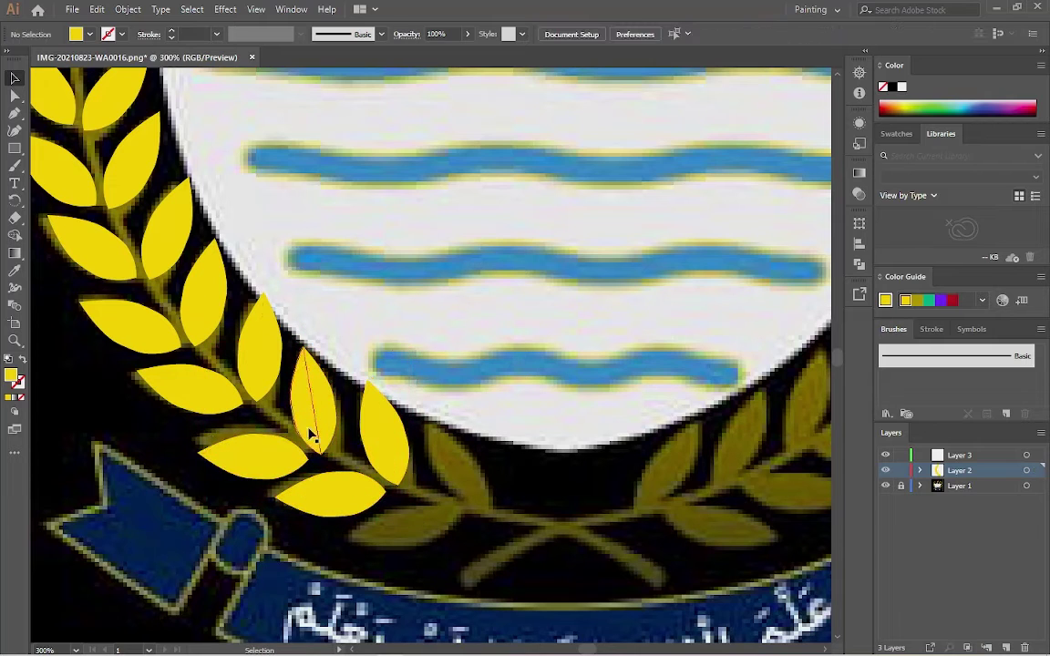
click(255, 454)
drag(255, 453, 245, 445)
scroll(323, 401, down, 1)
drag(332, 397, 314, 417)
drag(319, 364, 385, 406)
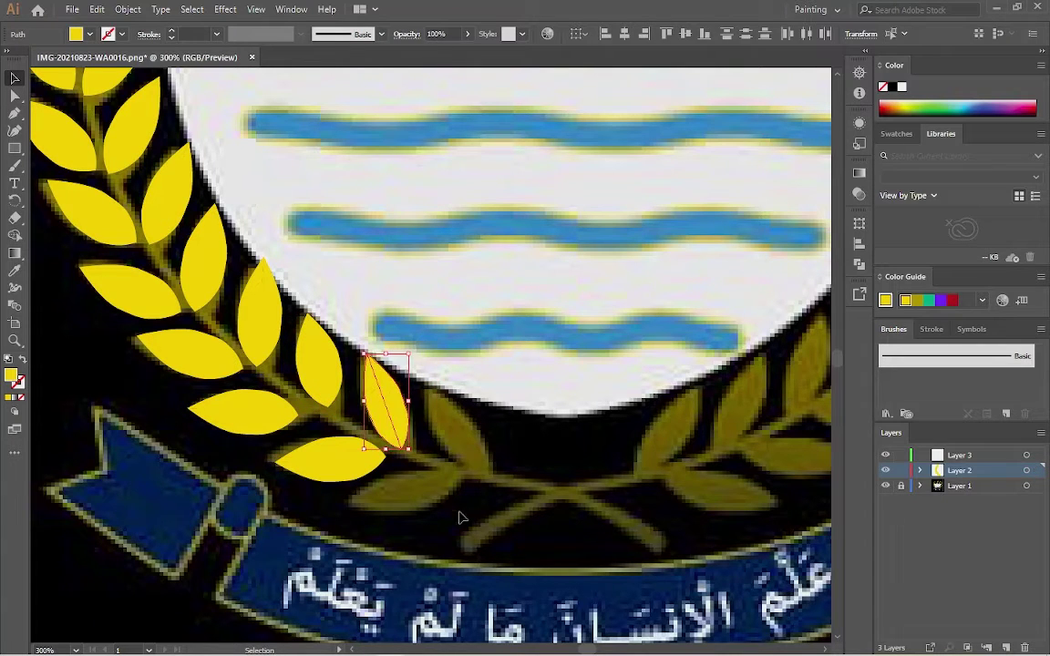
Place the last inner and outer leaves at the lower end of the left branch and fine-tune their angles
drag(461, 517, 329, 422)
drag(277, 336, 376, 390)
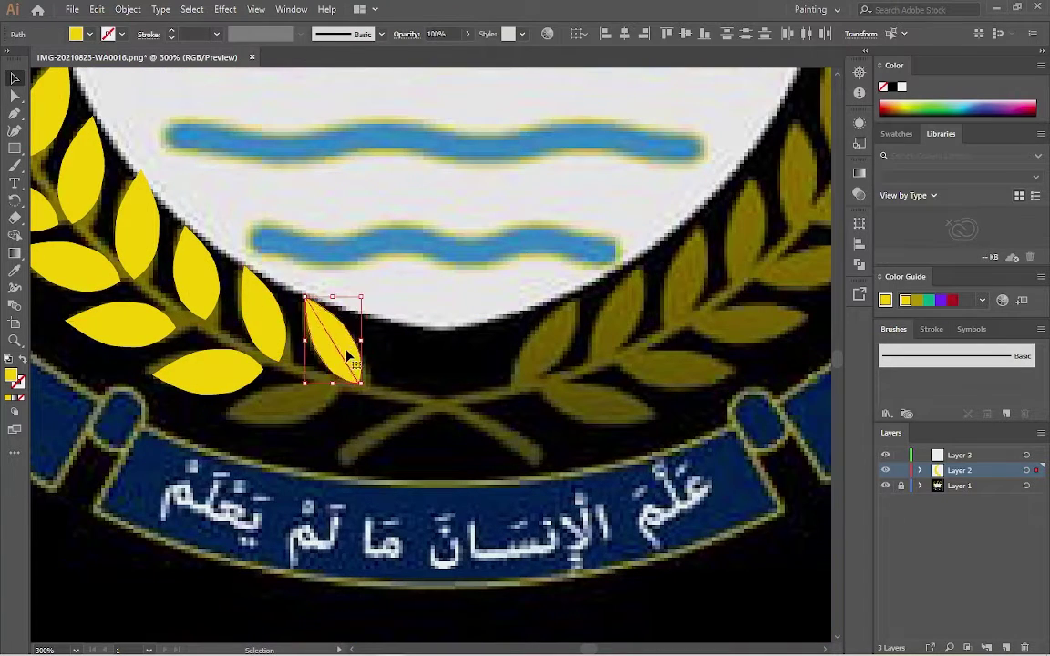
drag(219, 381, 292, 417)
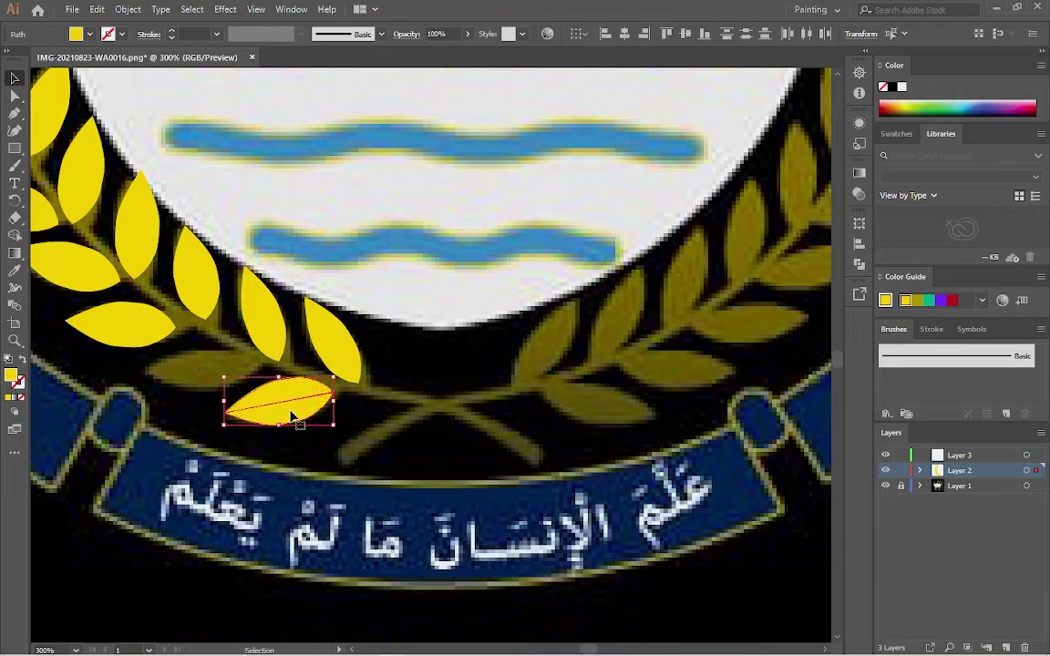
drag(128, 339, 195, 346)
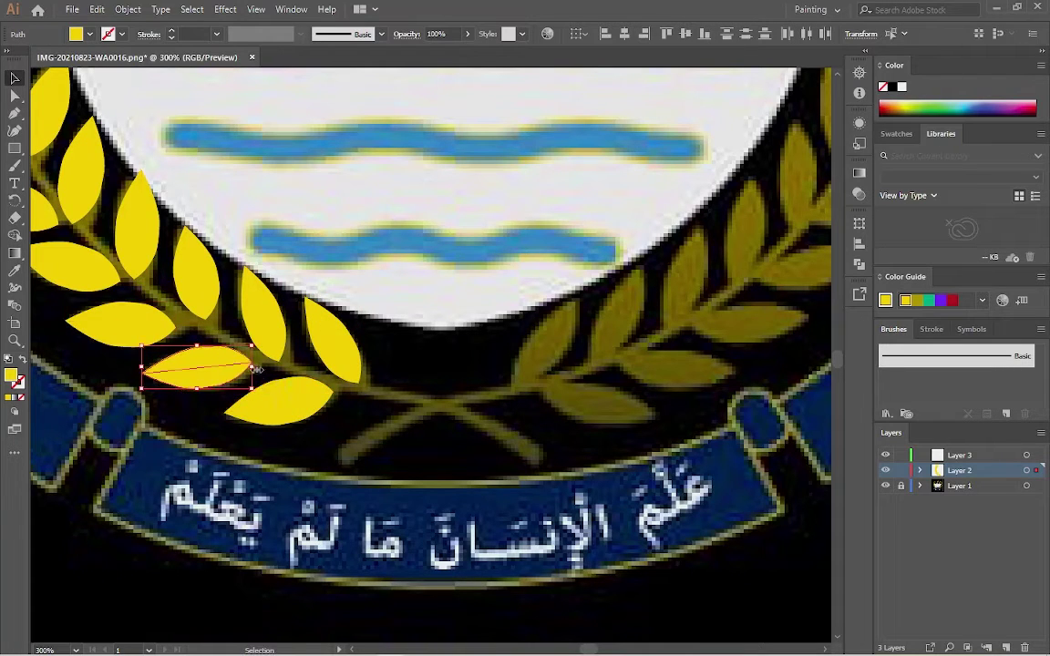
drag(258, 370, 260, 352)
click(359, 399)
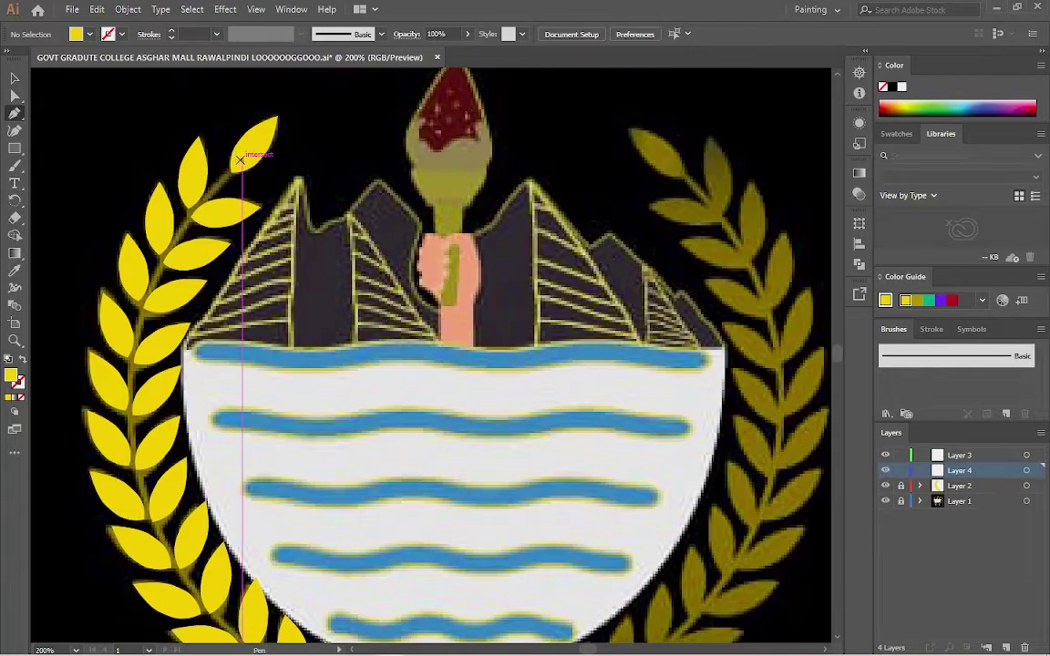
Draw the left branch's curved stem on Layer 4 with the Pen tool, from the top leaf down around its crossing tail
click(239, 161)
scroll(137, 294, down, 4)
drag(198, 460, 150, 283)
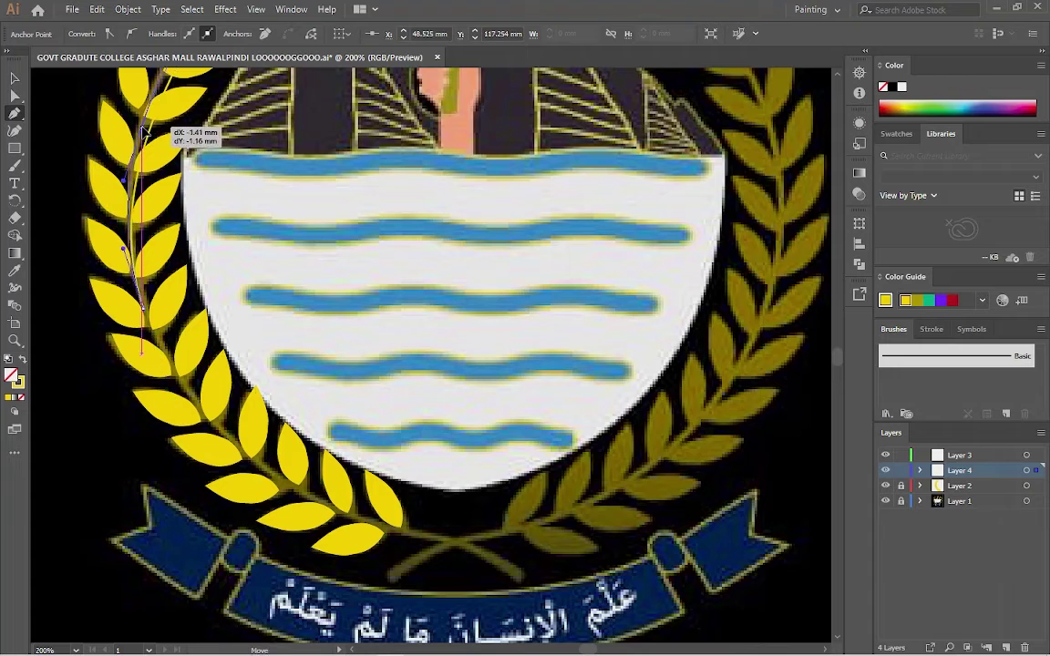
scroll(164, 164, down, 3)
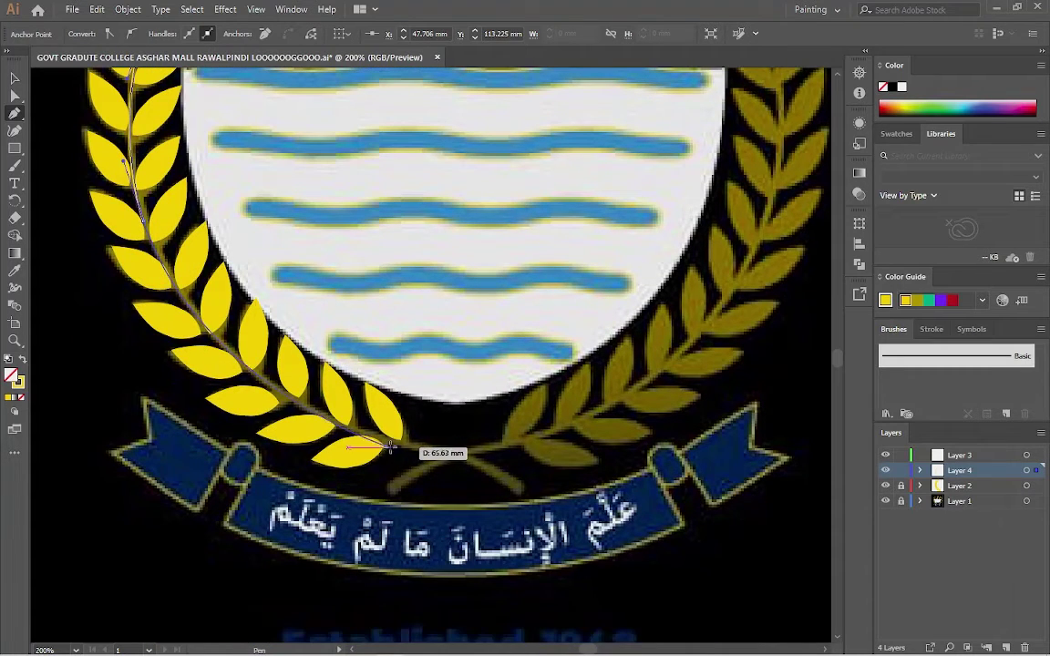
drag(398, 452, 439, 451)
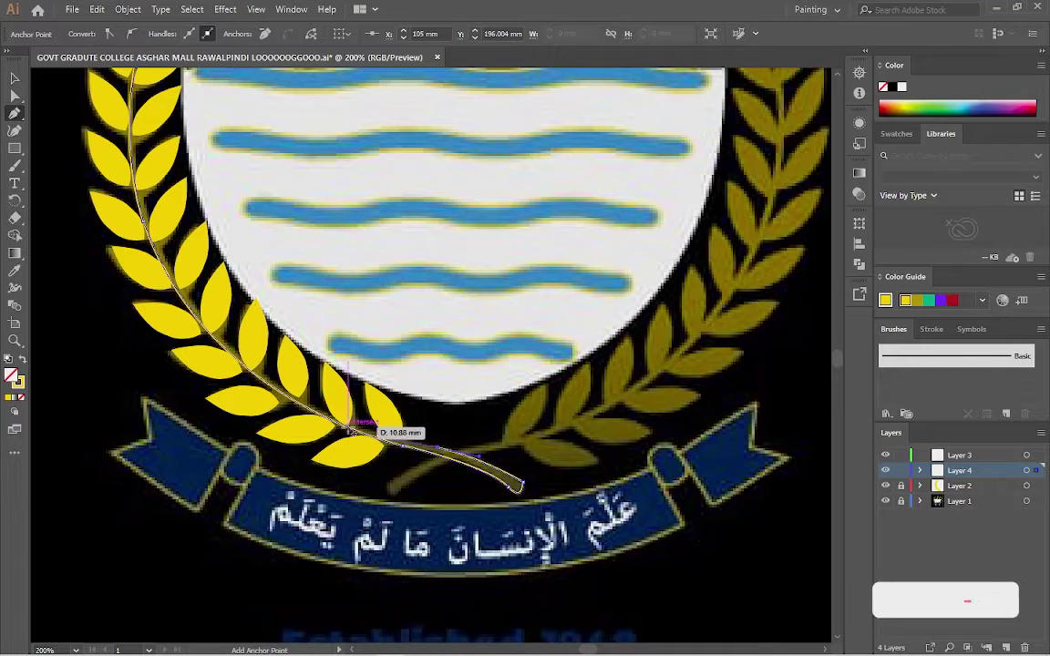
key(ctrl+equal)
key(ctrl+equal)
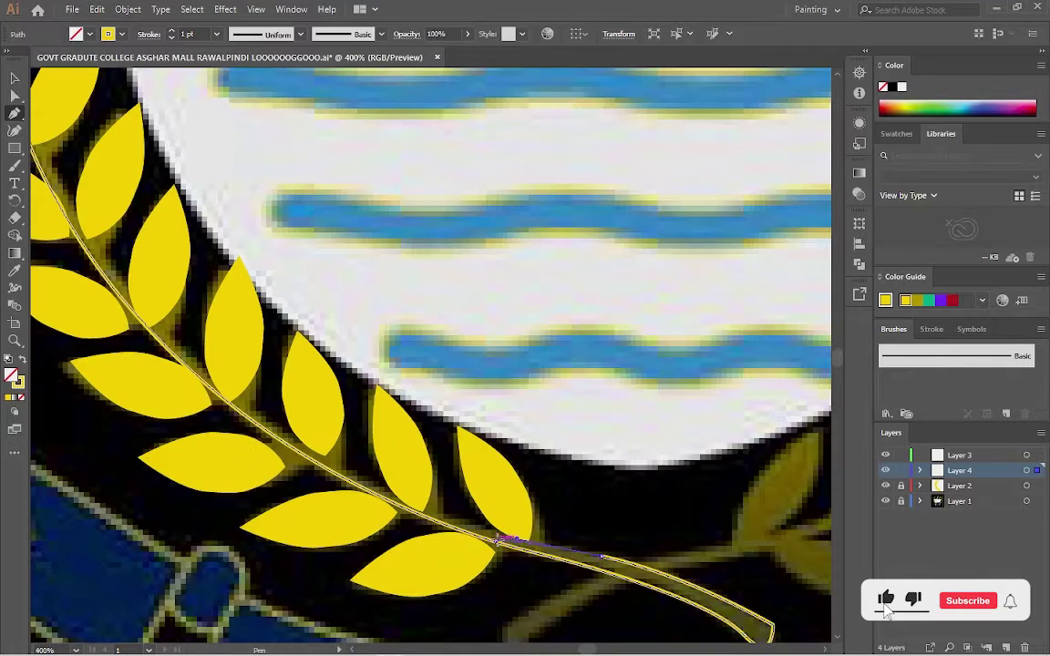
key(v)
Apply the symmetrical lens-shaped width profile to the stem and set its stroke weight to 5 pt
click(290, 35)
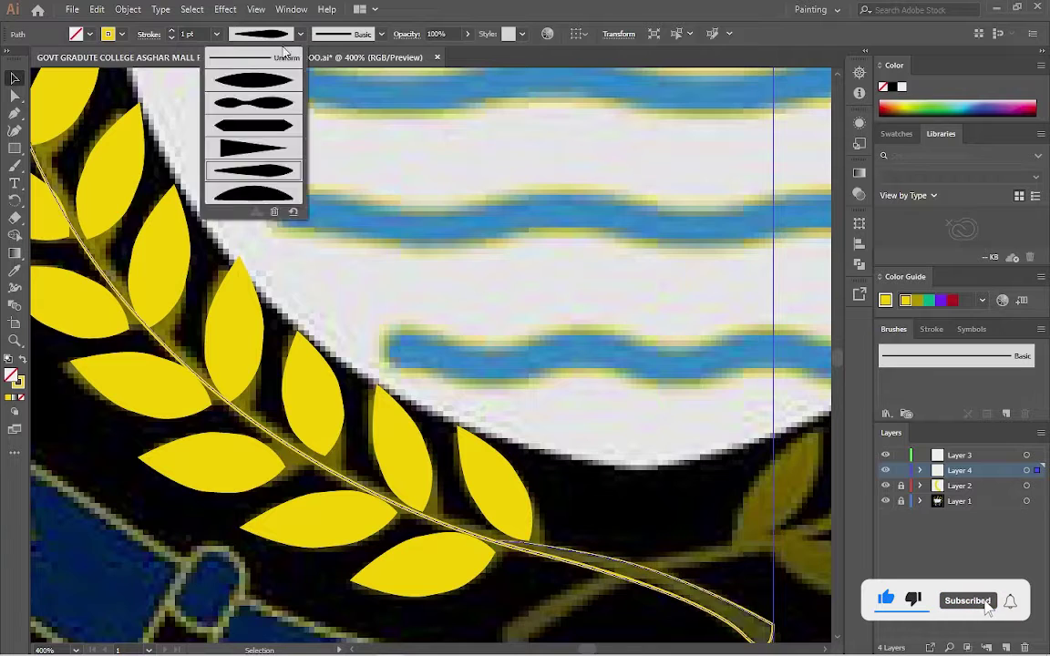
click(253, 80)
click(216, 33)
click(205, 223)
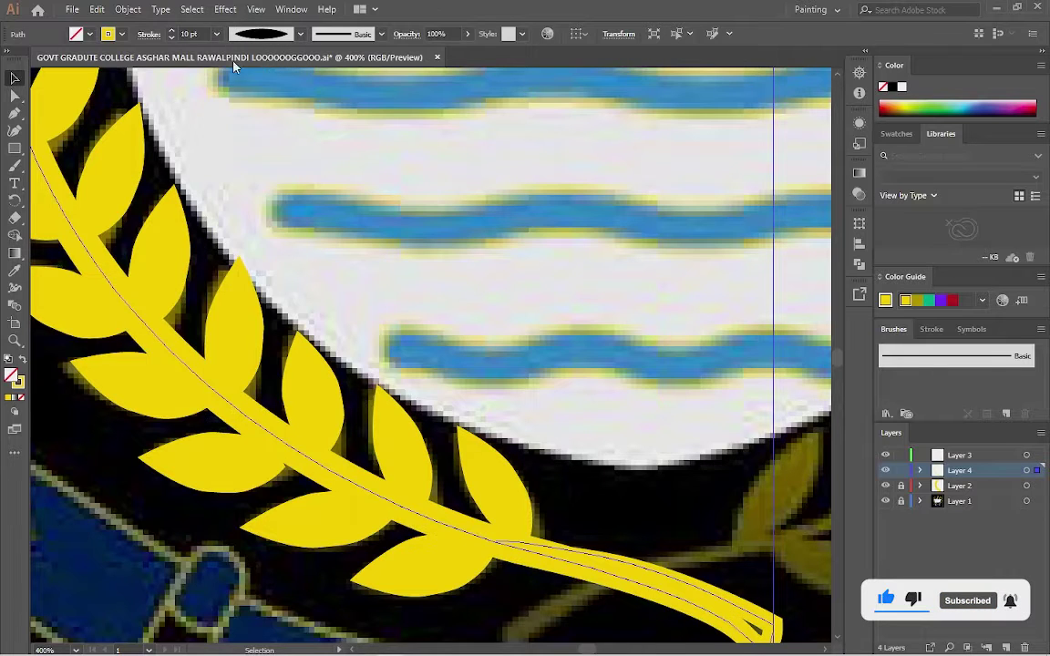
key(ctrl+1)
scroll(337, 319, up, 1)
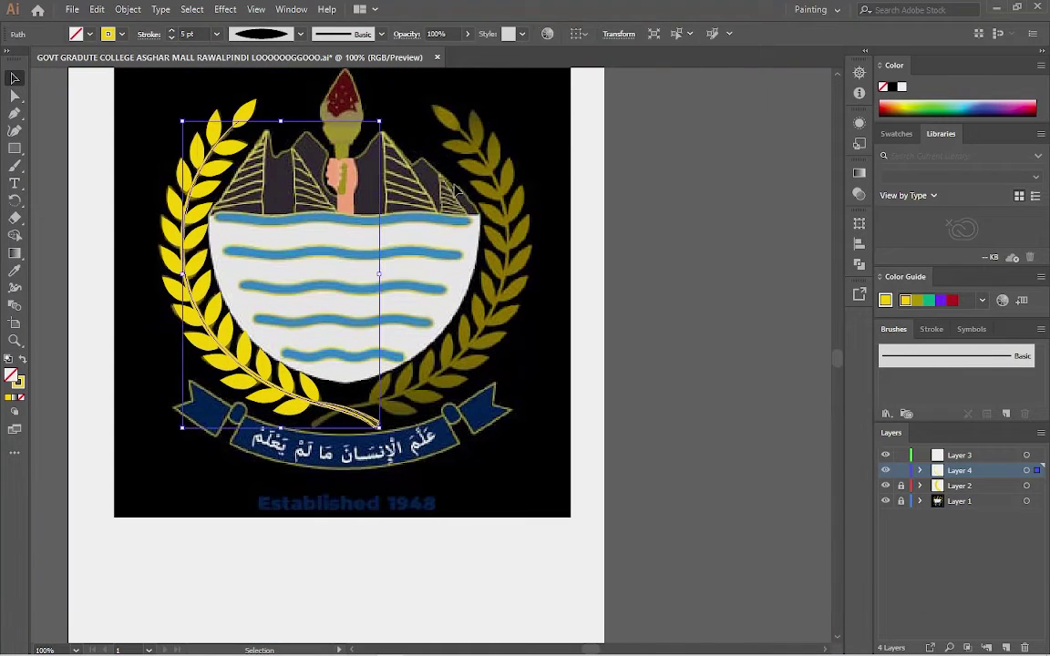
click(465, 182)
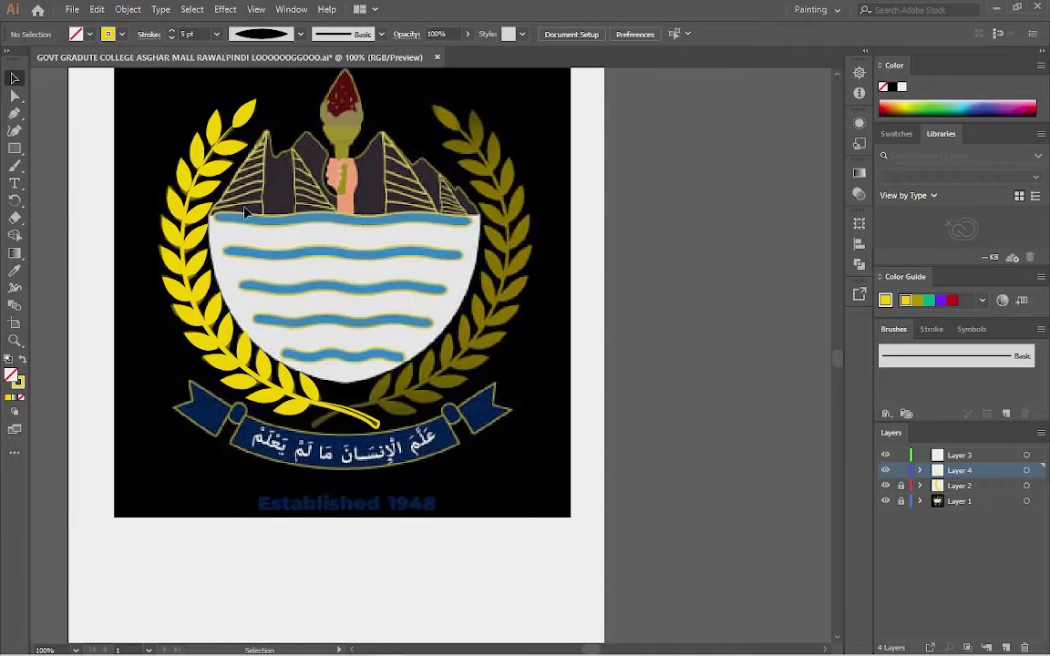
Nudge and adjust the upper leaves of the left branch so their bases meet the stem and match the reference
scroll(211, 340, up, 5)
click(373, 274)
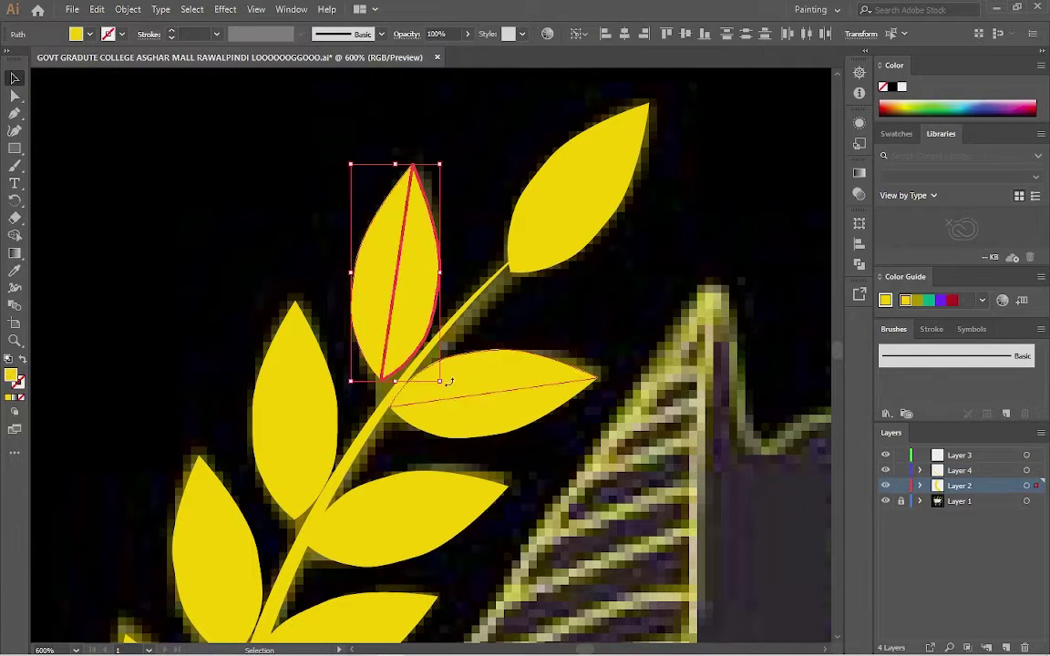
click(311, 374)
scroll(150, 293, down, 3)
scroll(150, 294, down, 1)
click(249, 338)
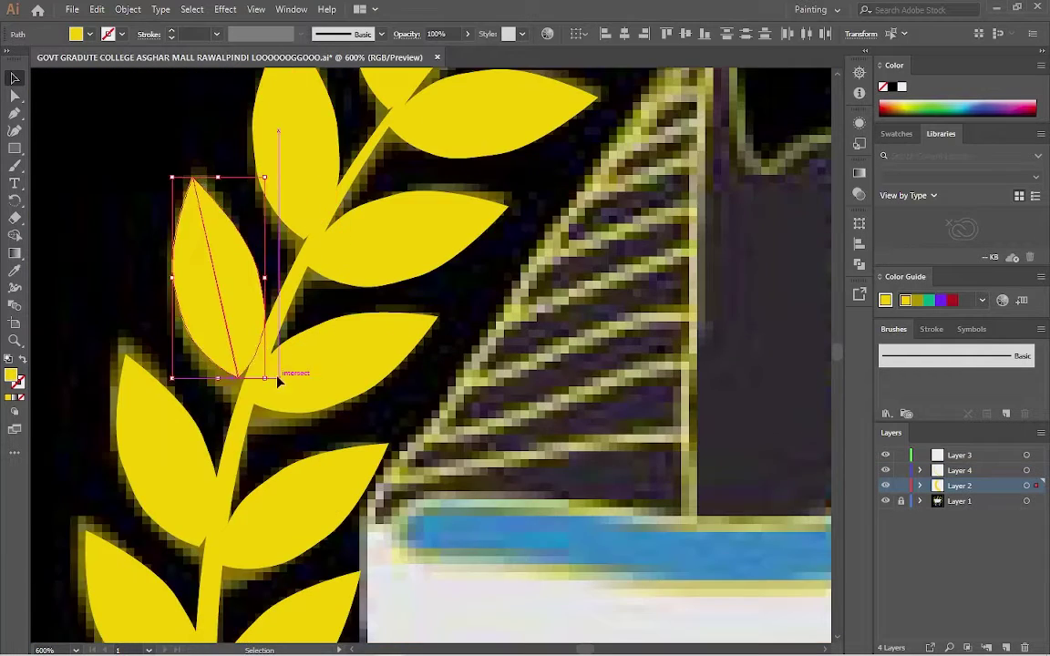
scroll(228, 347, down, 3)
click(188, 351)
scroll(123, 374, down, 1)
scroll(123, 374, down, 3)
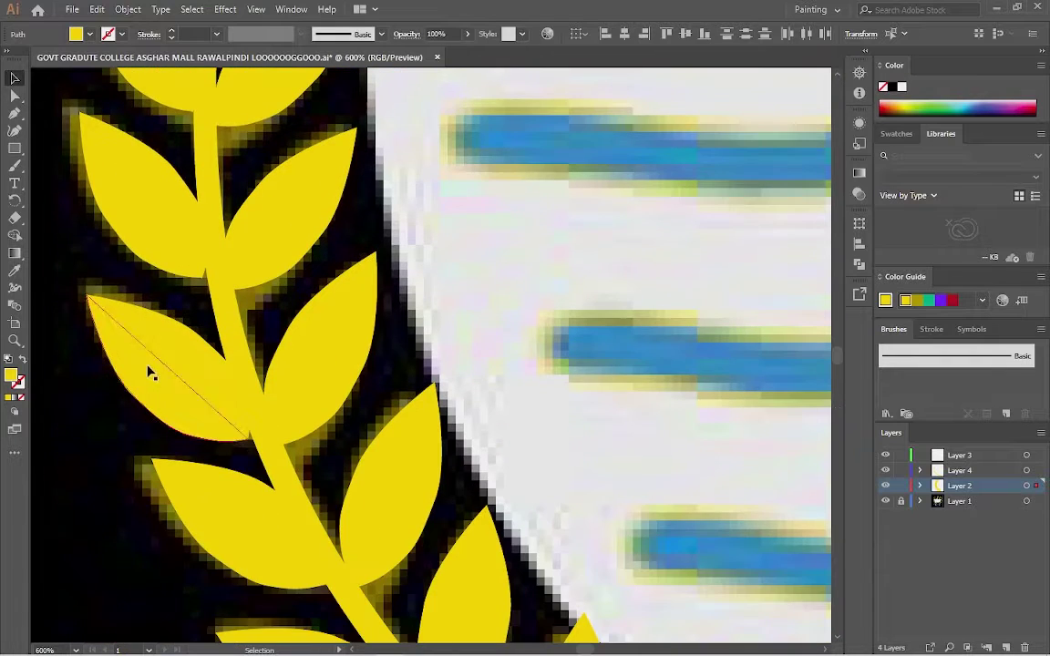
Adjust the position and size of the leaves on the left branch's lower half so they attach to the stem
click(215, 277)
scroll(222, 283, down, 1)
click(244, 346)
scroll(251, 353, down, 2)
click(412, 443)
scroll(333, 391, down, 2)
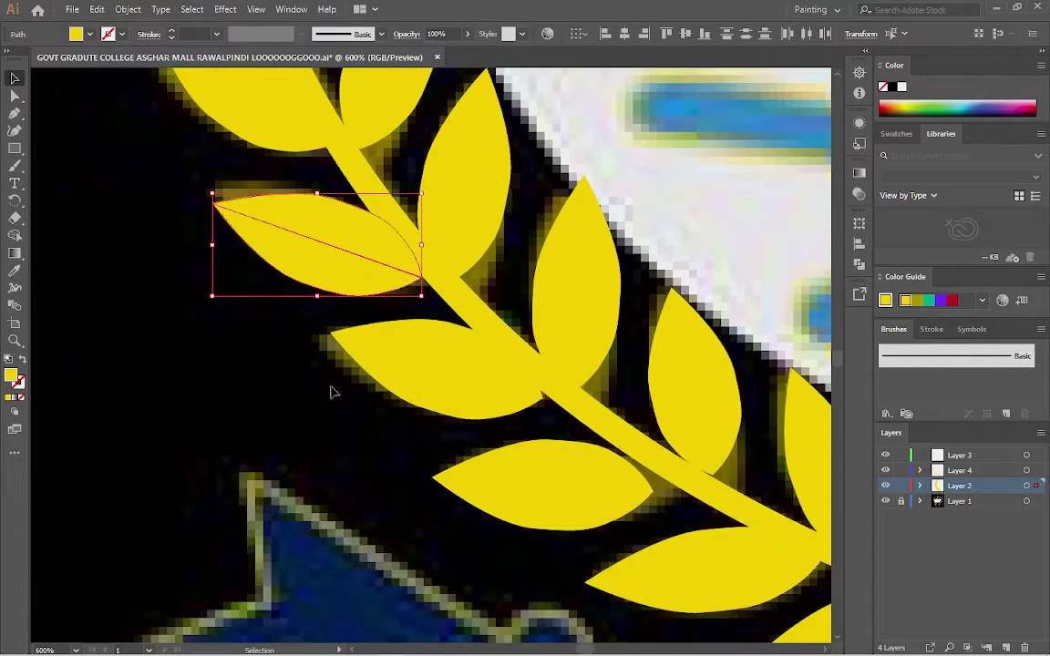
click(524, 415)
scroll(547, 442, down, 1)
click(620, 428)
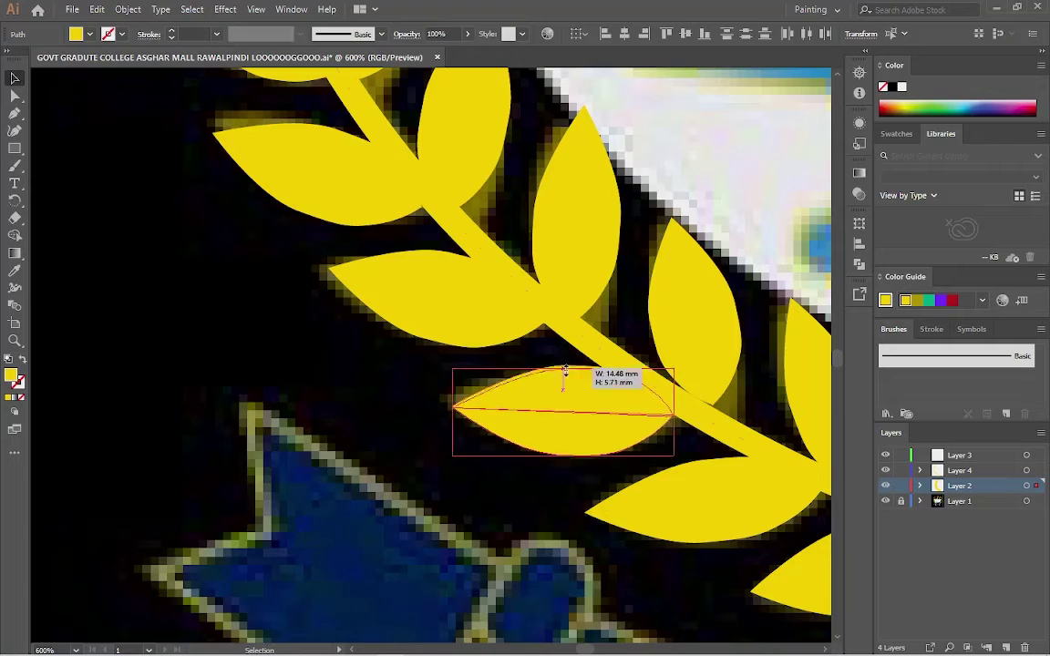
click(702, 319)
scroll(497, 392, down, 3)
click(570, 417)
key(ctrl+0)
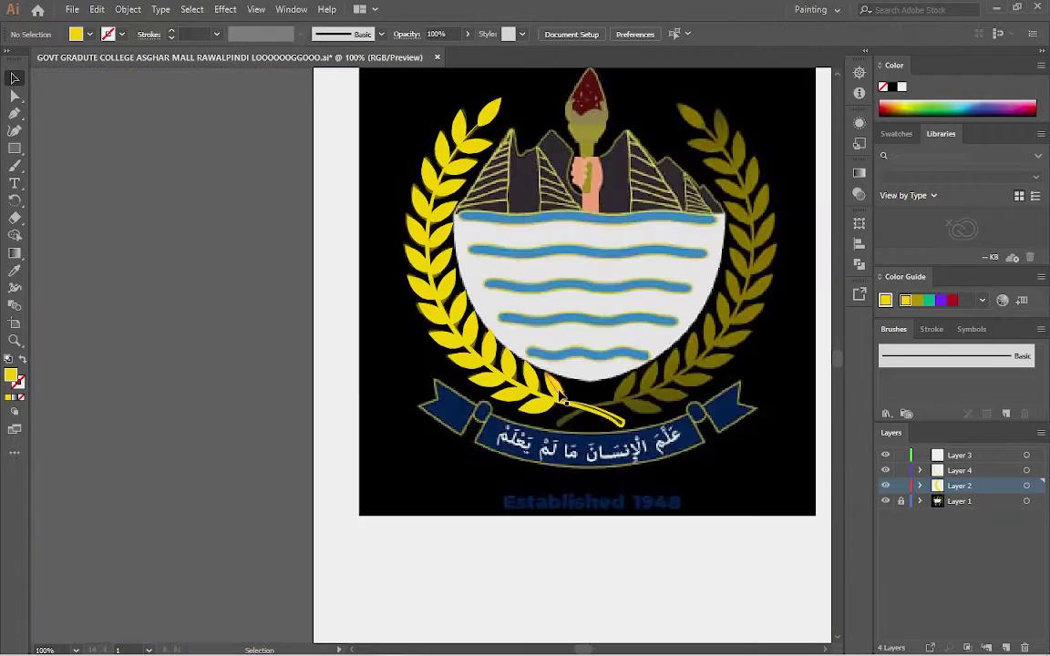
Fill the gap in the stem's crossing tail with a closed yellow Pen tool shape on a new Layer 5 beneath Layer 4
scroll(811, 420, up, 5)
scroll(310, 384, up, 2)
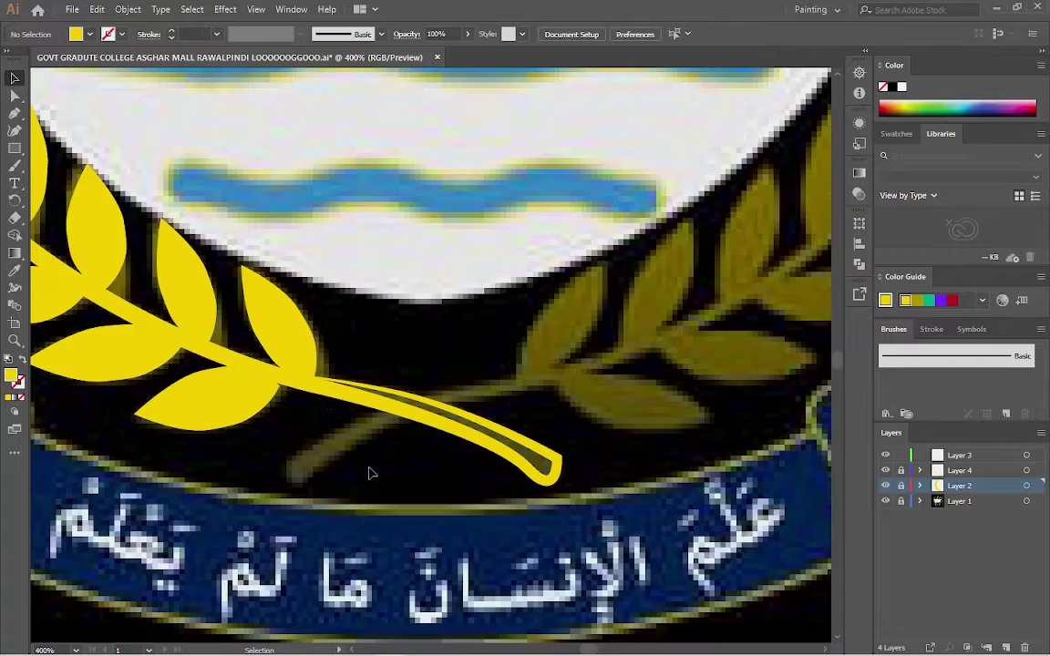
scroll(251, 368, up, 3)
click(251, 369)
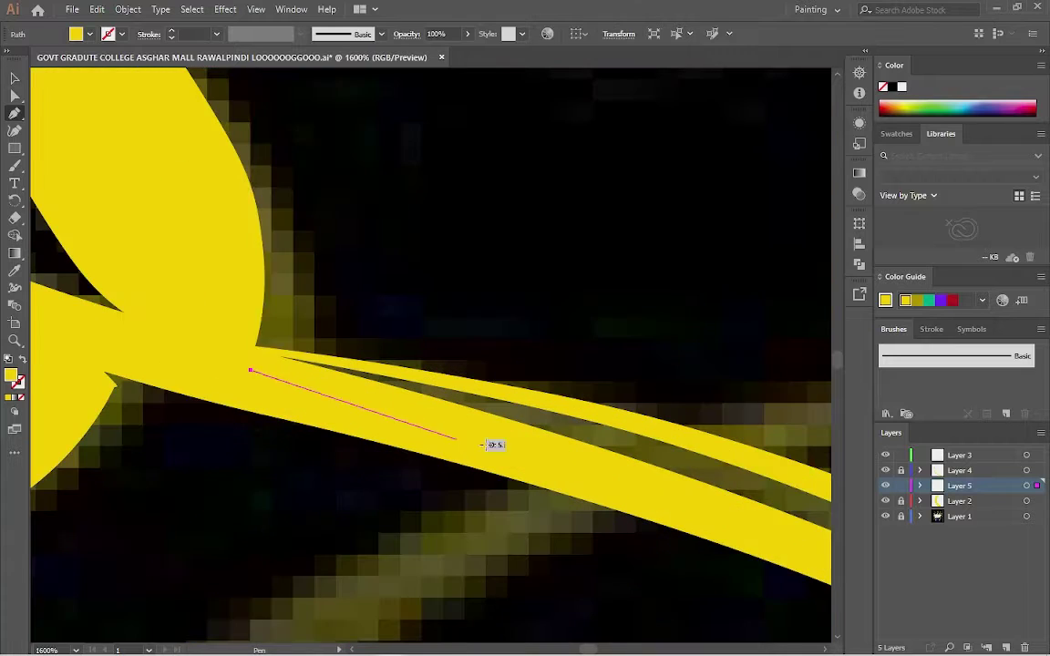
scroll(492, 443, right, 3)
click(551, 377)
click(720, 503)
click(771, 410)
click(424, 244)
scroll(244, 244, left, 3)
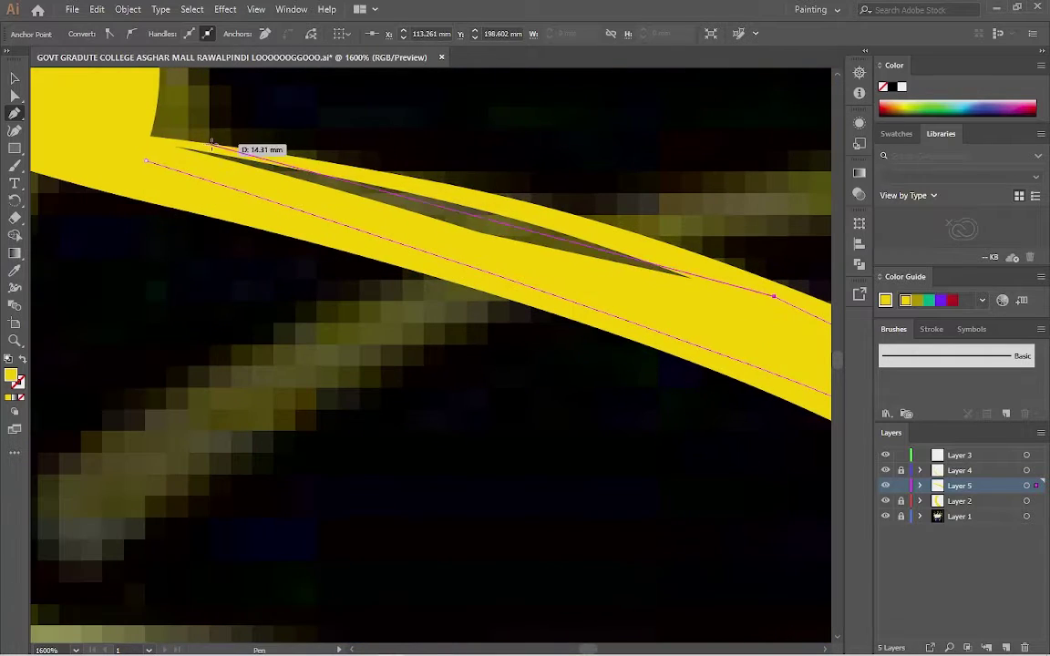
click(163, 143)
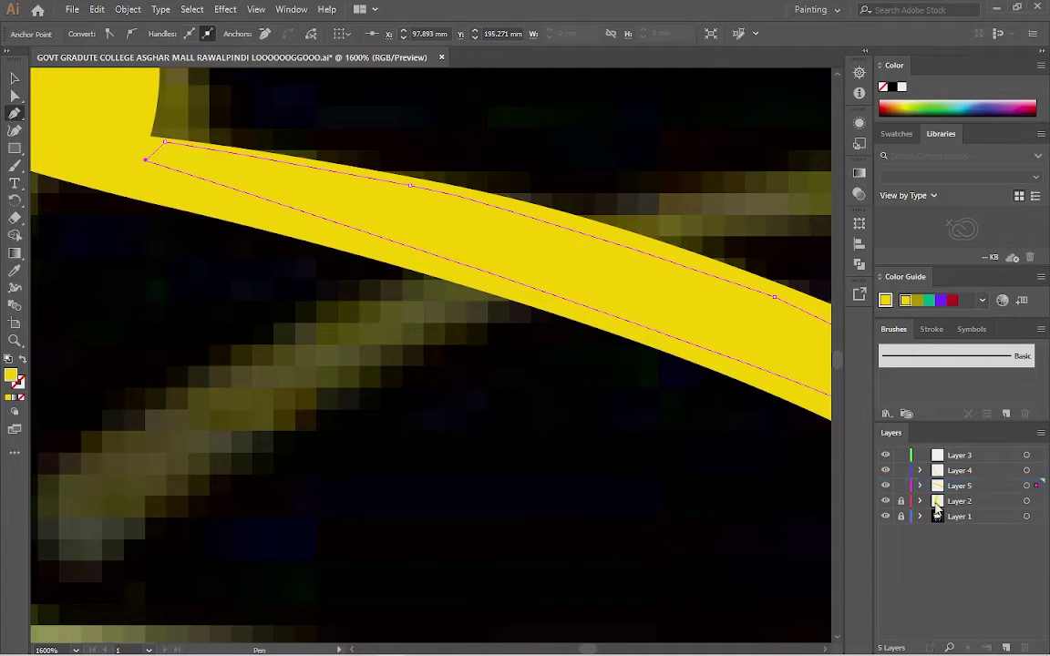
Move the stem path from Layer 4 and the tail shape from Layer 5 into Layer 2 with the leaves
double_click(900, 507)
key(Escape)
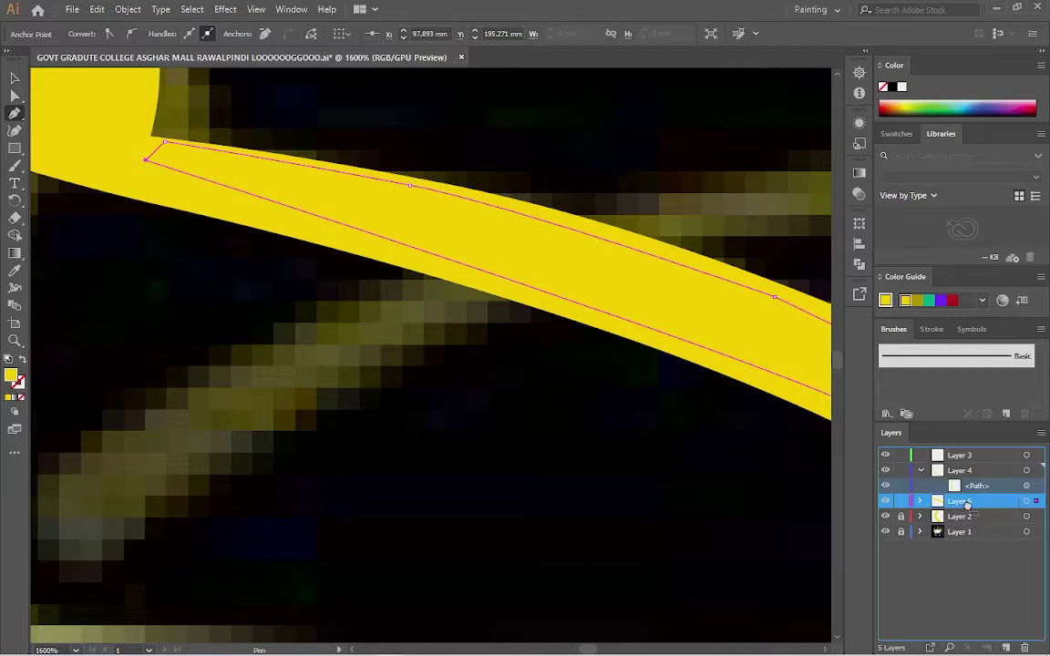
click(920, 486)
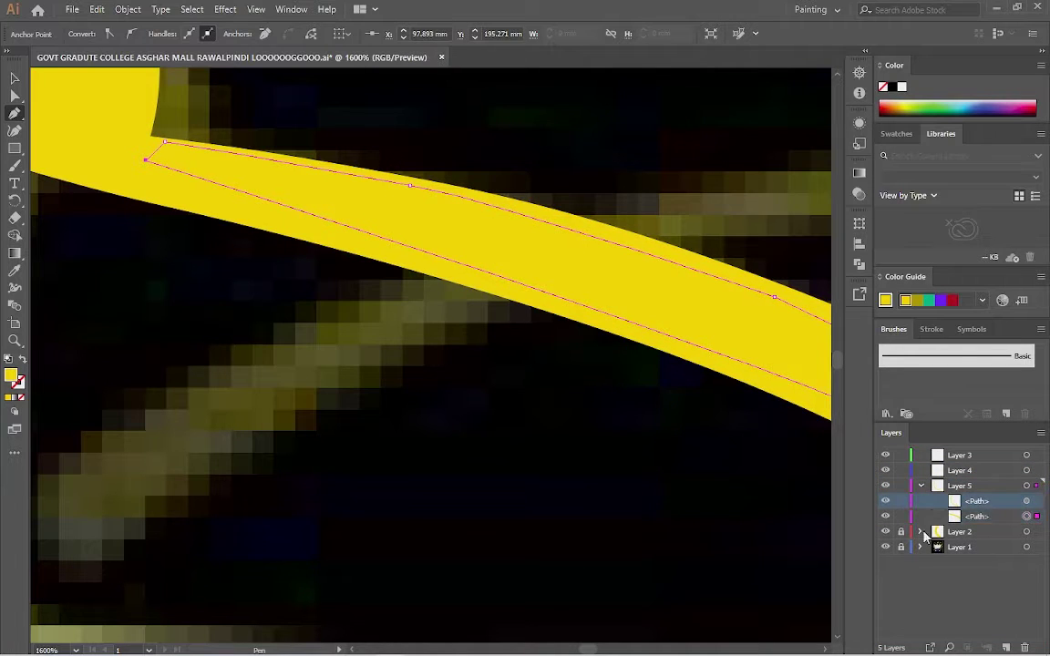
click(920, 531)
click(921, 486)
key(ctrl+shift+a)
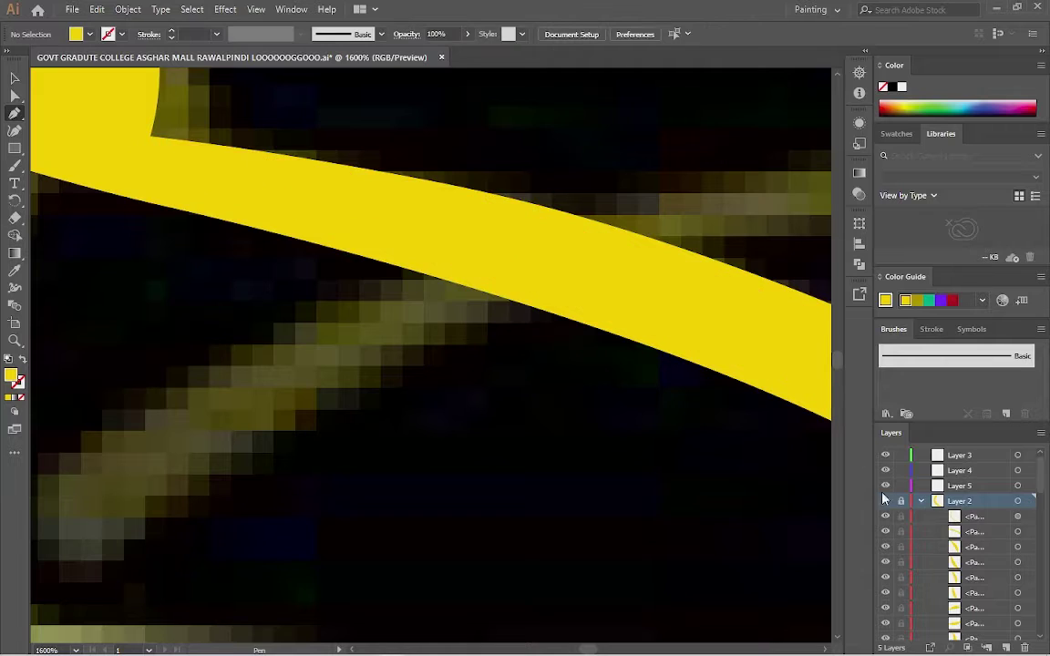
click(921, 501)
key(ctrl+1)
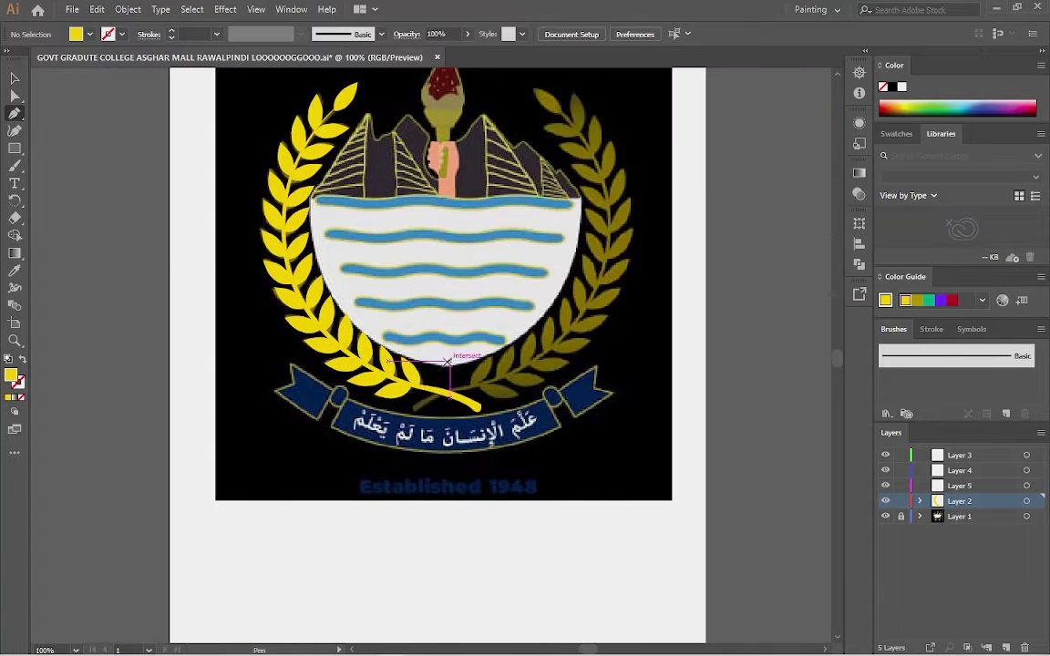
Group all the left branch's leaves and stem parts on Layer 2 and nudge the group slightly over the reference
key(v)
scroll(447, 361, up, 1)
click(329, 390)
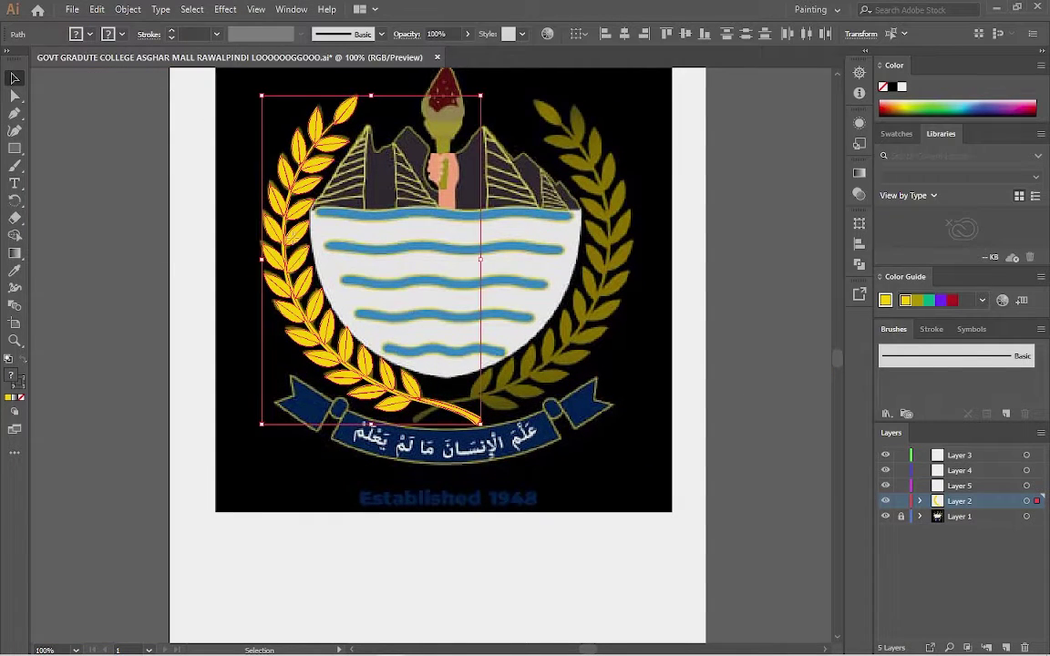
key(ctrl+shift+a)
key(ctrl+f)
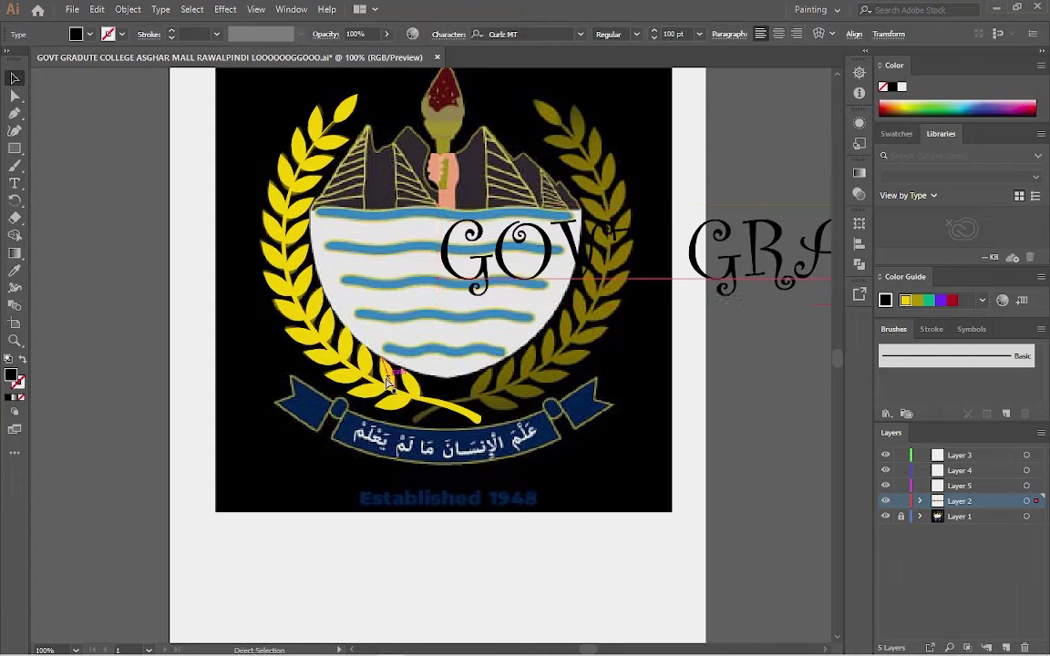
key(ctrl+z)
right_click(445, 118)
mouse_move(520, 333)
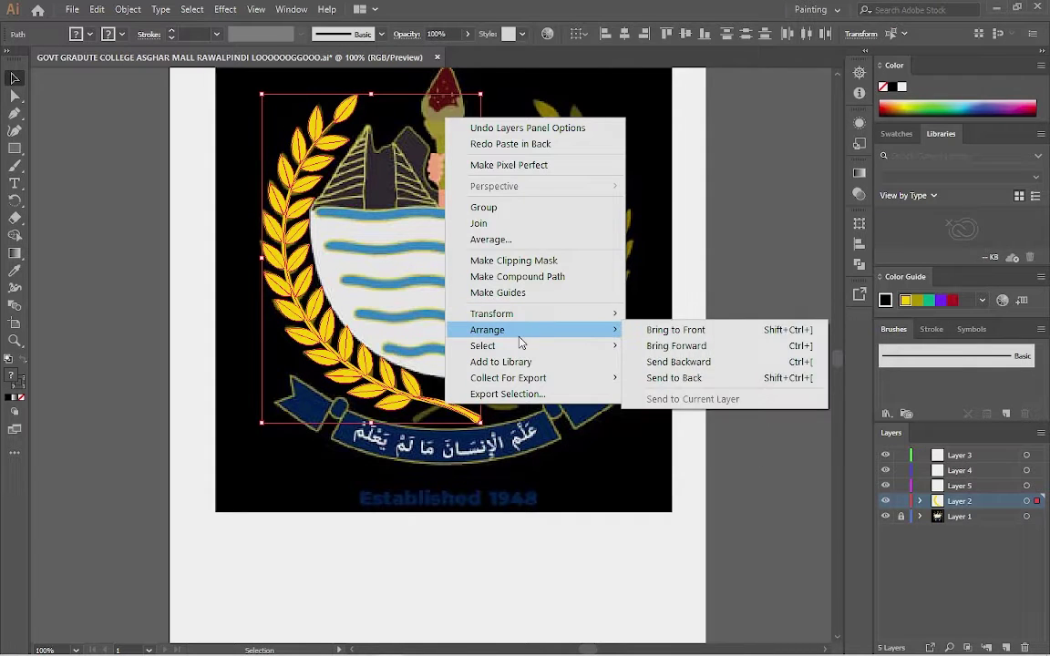
click(484, 207)
click(920, 501)
click(938, 517)
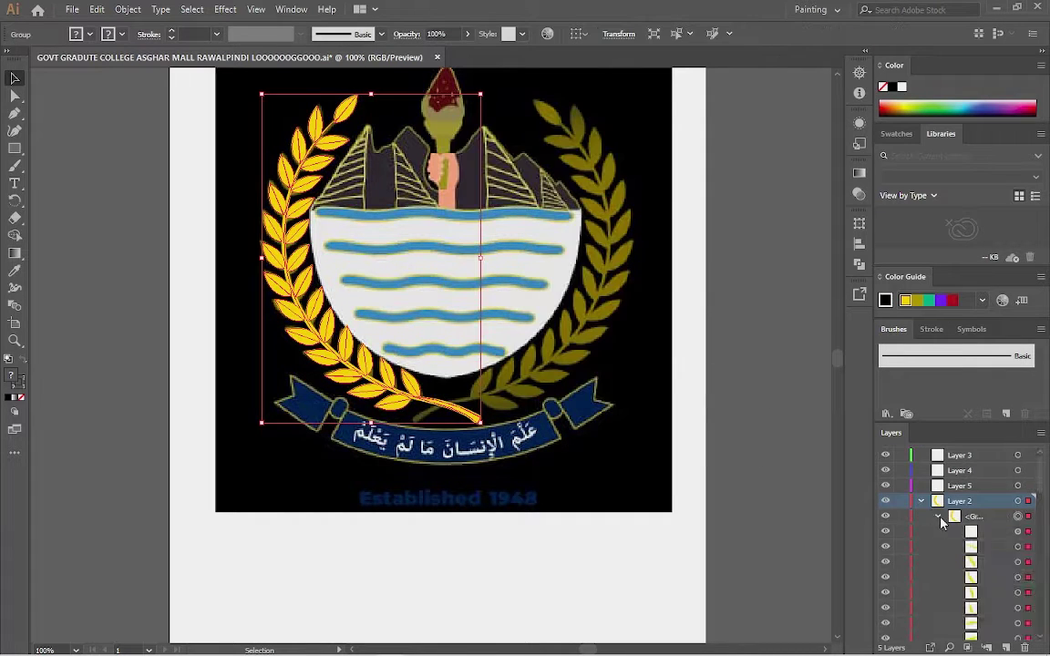
click(919, 502)
mouse_move(361, 374)
mouse_down()
mouse_move(403, 373)
mouse_move(366, 371)
mouse_up()
right_click(365, 371)
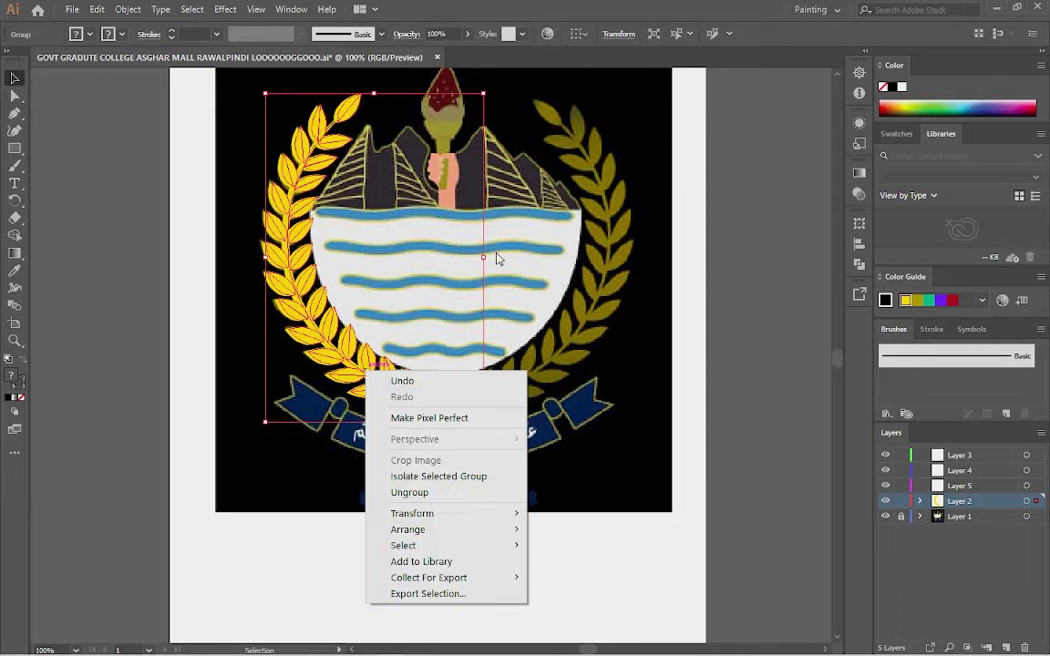
key(Escape)
right_click(368, 363)
mouse_move(415, 505)
click(572, 561)
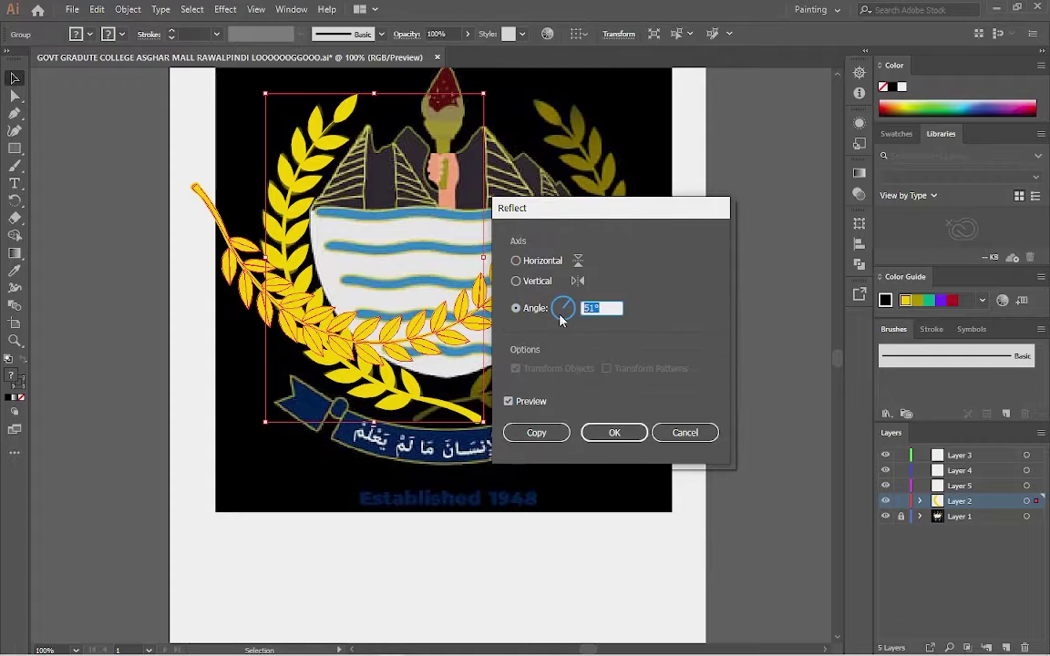
key(Escape)
Create a vertical-axis reflected copy of the laurel branch and align it over the reference's right branch
right_click(352, 375)
click(574, 569)
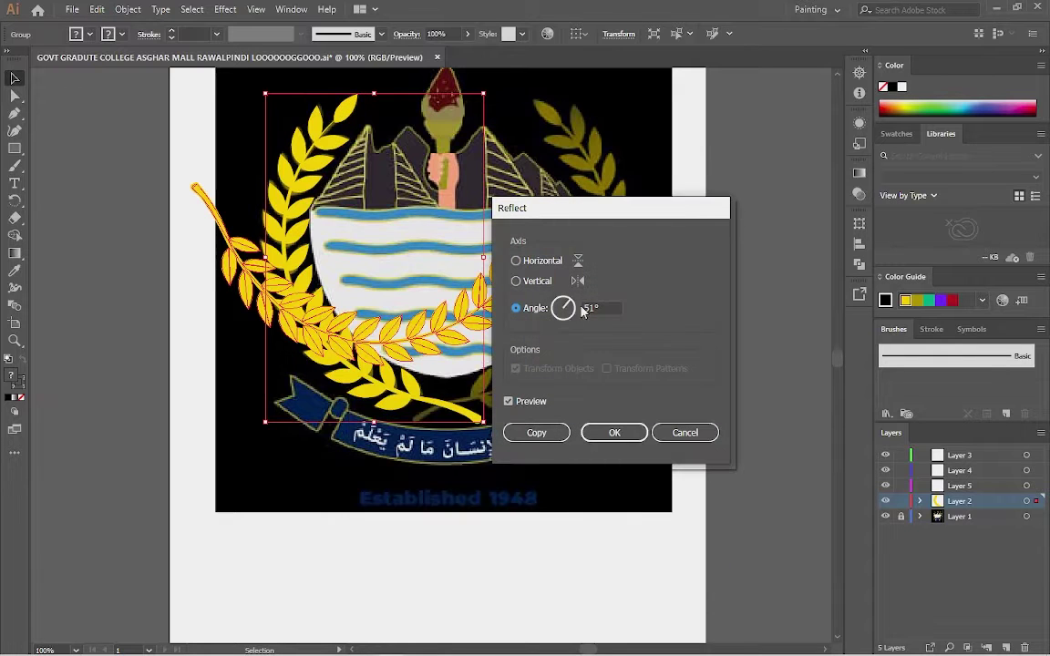
click(516, 281)
click(536, 432)
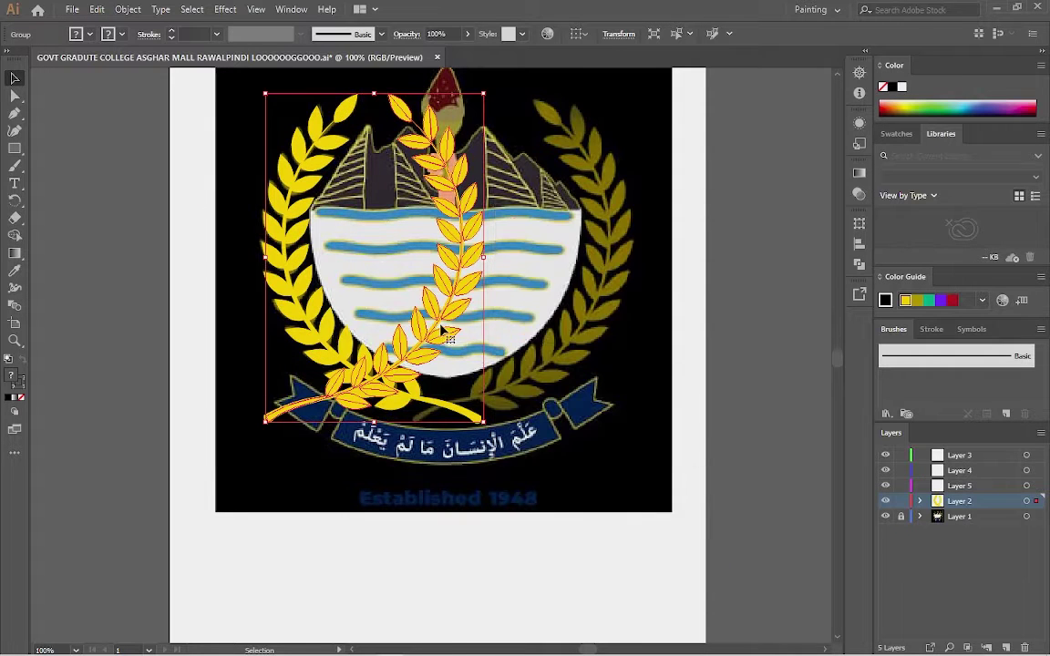
drag(310, 315, 458, 314)
drag(513, 388, 516, 389)
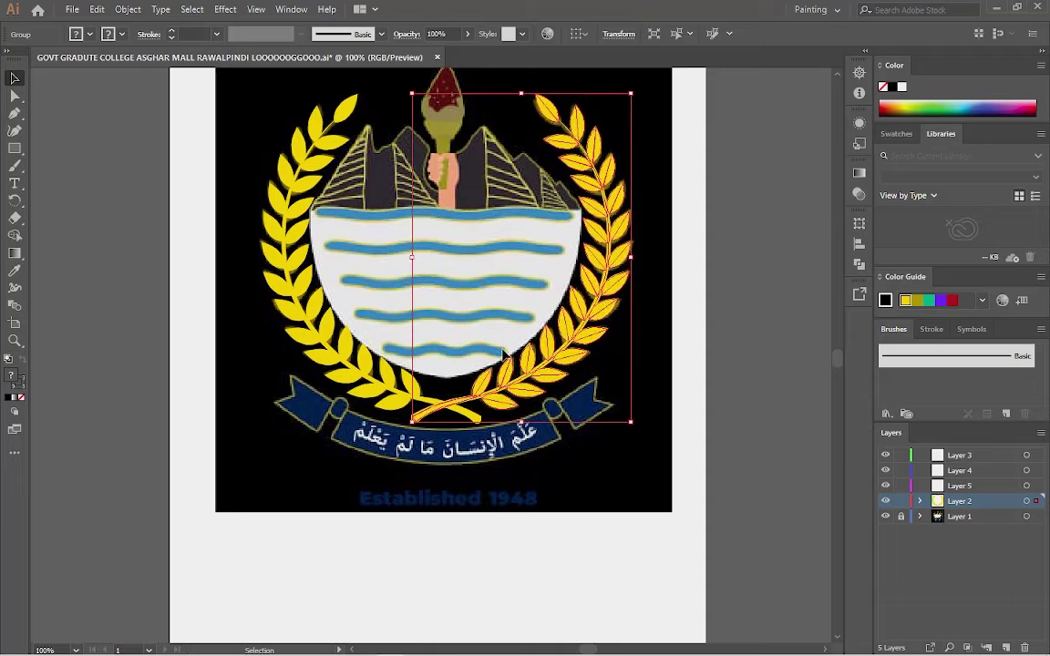
click(225, 561)
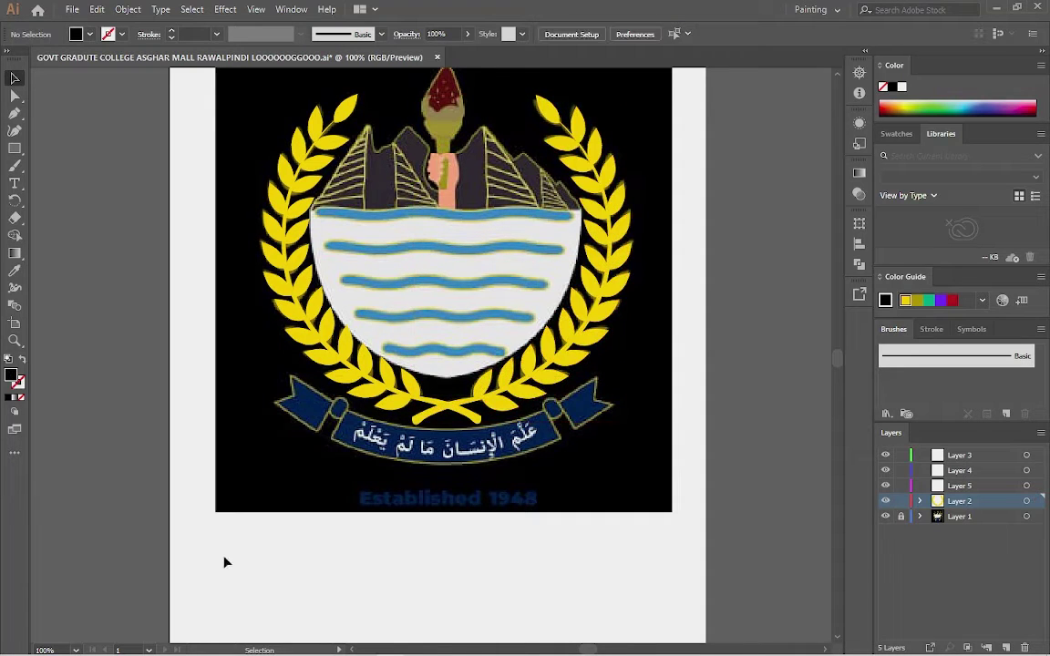
Check the wreath with the reference hidden, restore it, lock Layer 2, hide Layers 3 and 4, and activate Layer 5
click(885, 516)
click(885, 516)
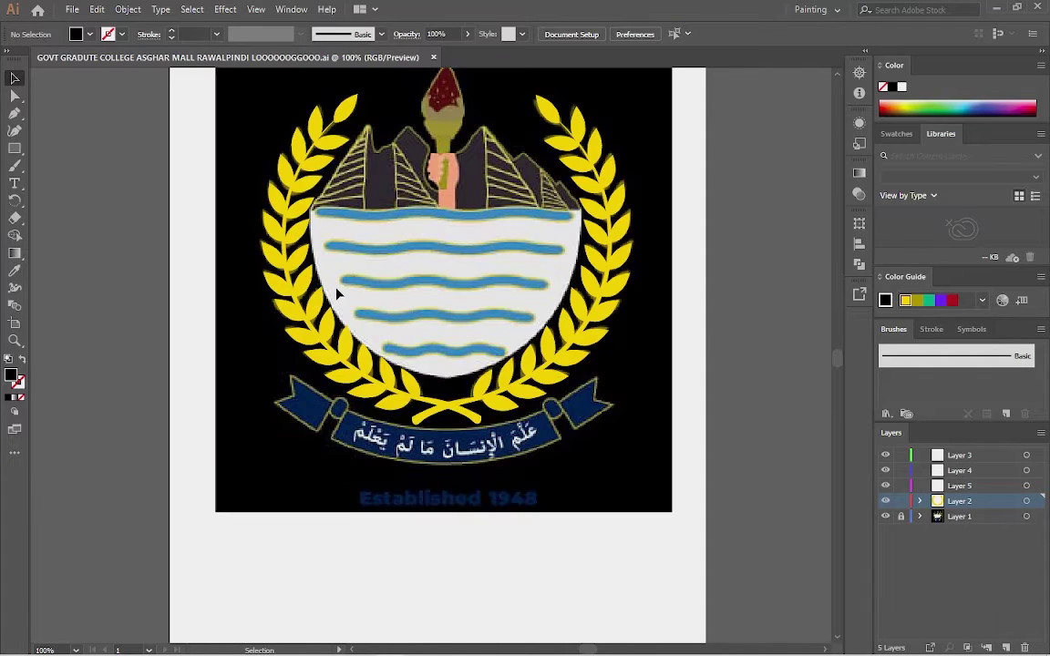
click(901, 500)
click(992, 488)
Trace the torch's left contour on Layer 5 with the Pen tool, from the flame tip down to the handle
scroll(495, 403, up, 5)
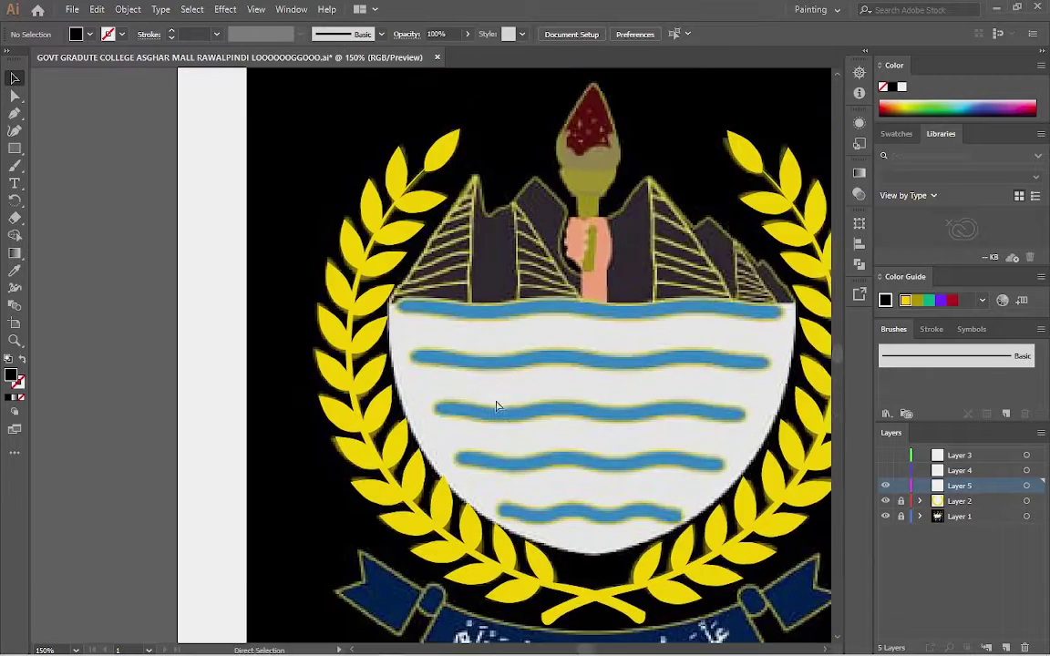
scroll(495, 403, down, 5)
scroll(115, 188, up, 5)
key(p)
scroll(551, 133, up, 3)
click(433, 278)
click(412, 332)
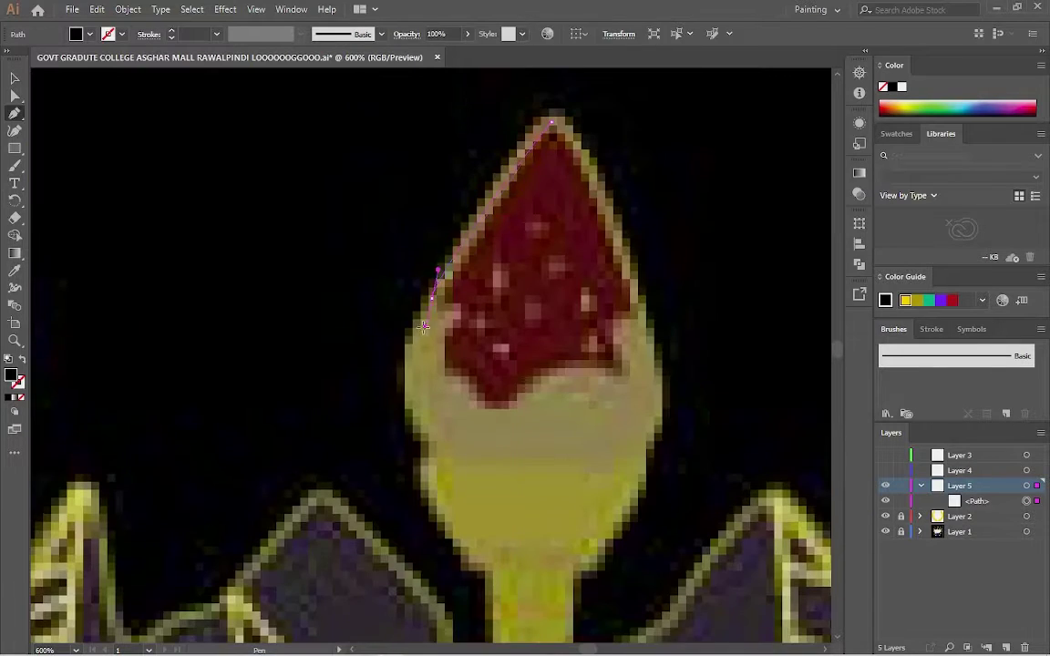
scroll(415, 301, down, 3)
click(410, 265)
click(425, 308)
scroll(429, 310, down, 1)
click(443, 351)
click(490, 398)
click(445, 429)
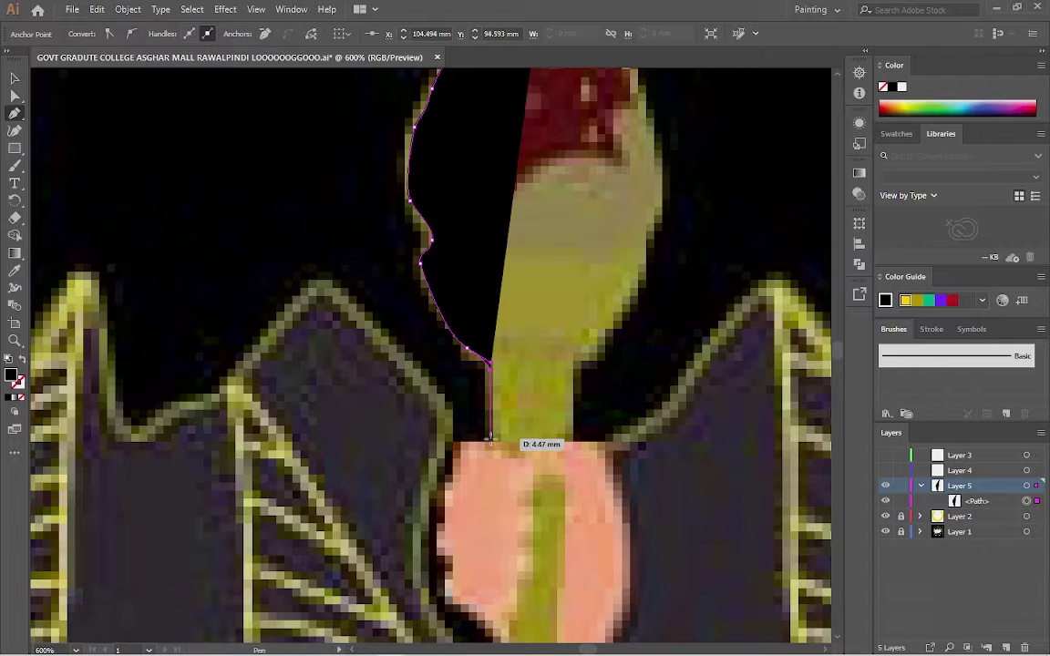
Continue the torch outline along the handle's lower edge above the hand and up the right contour
scroll(456, 410, down, 1)
scroll(520, 337, up, 3)
scroll(592, 310, up, 2)
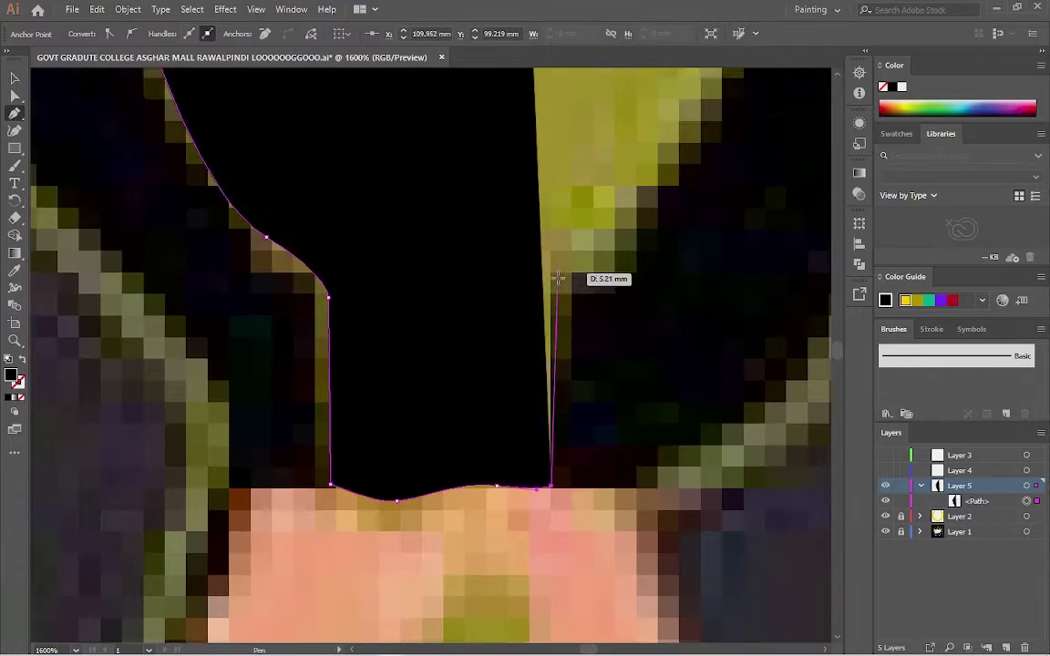
click(550, 291)
scroll(609, 357, up, 3)
click(717, 288)
scroll(734, 253, down, 4)
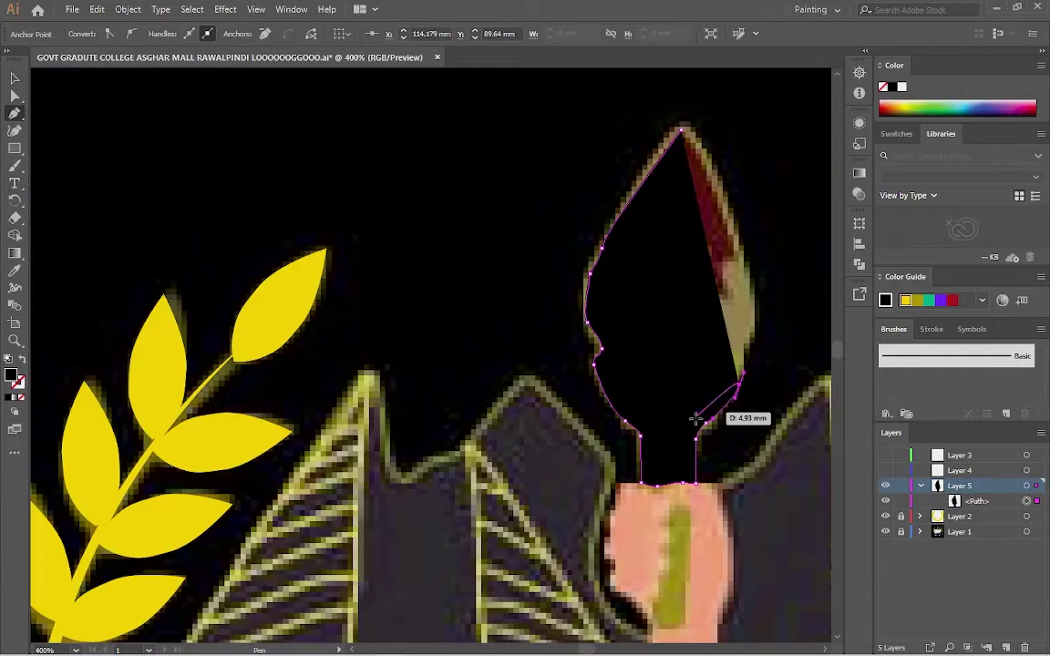
Give the torch outline a bright yellow stroke and no fill
click(21, 370)
double_click(18, 383)
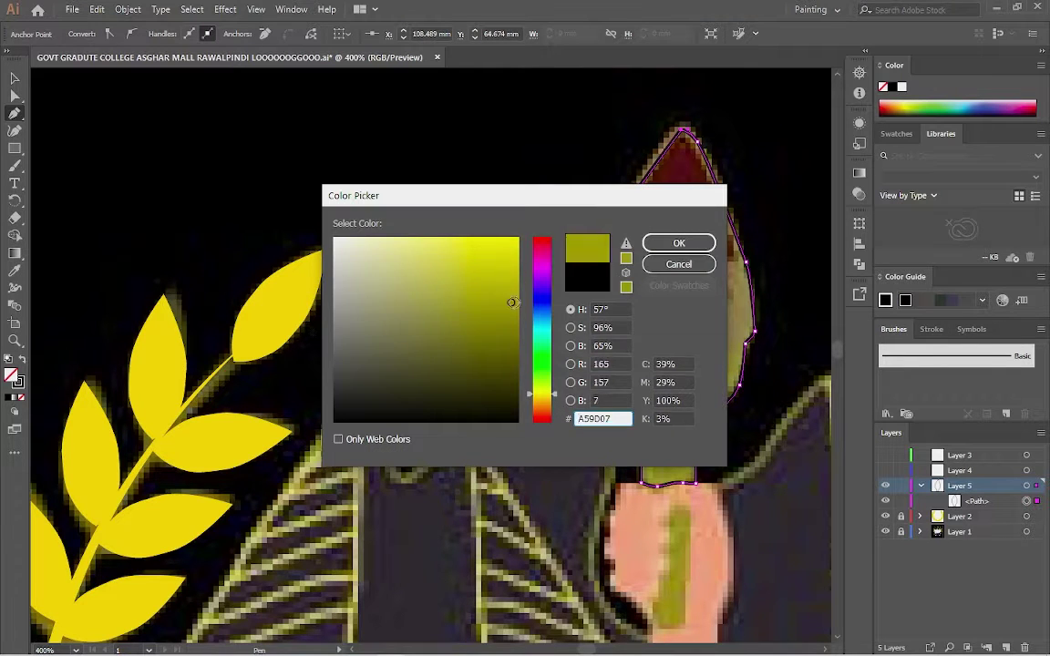
key(Return)
click(22, 370)
double_click(13, 374)
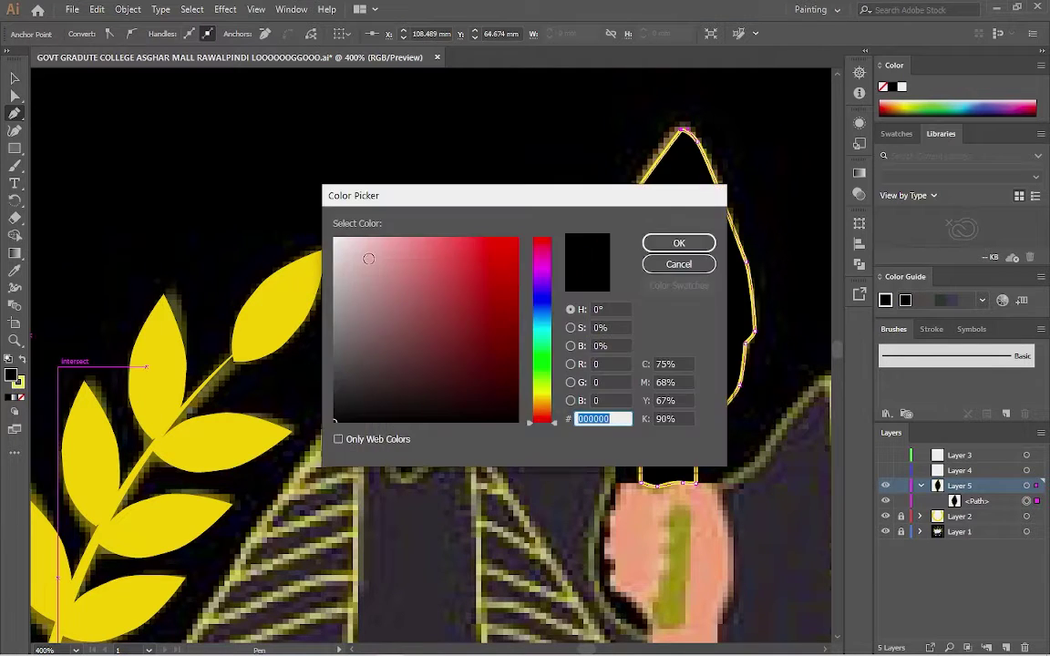
key(Escape)
Duplicate the torch outline on Layer 5 and delete the copy's anchor point at the flame tip
key(v)
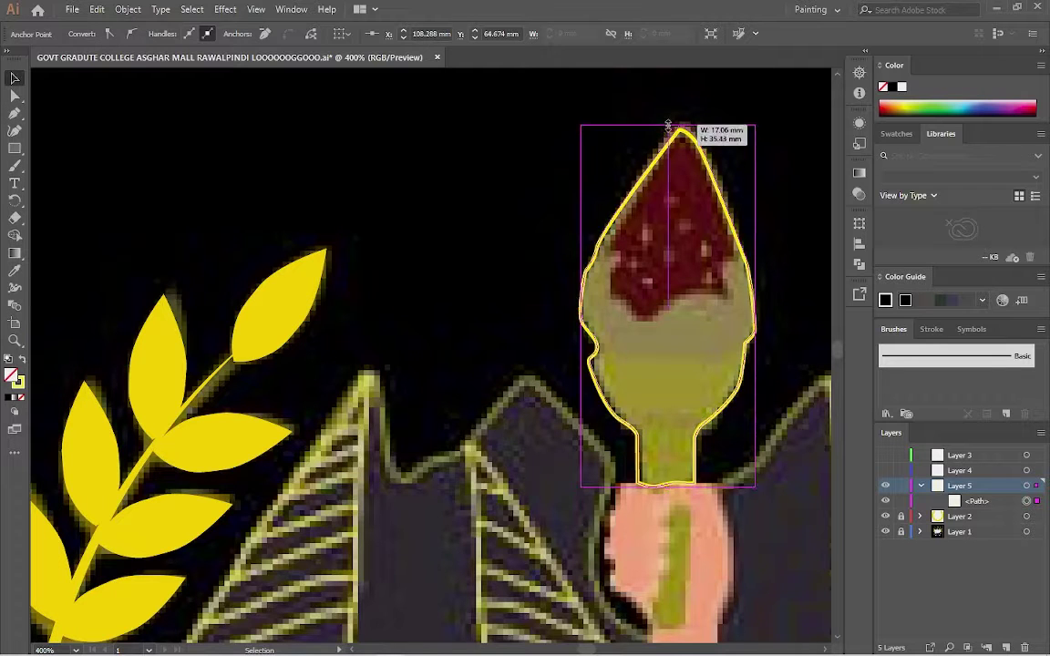
drag(626, 323, 644, 336)
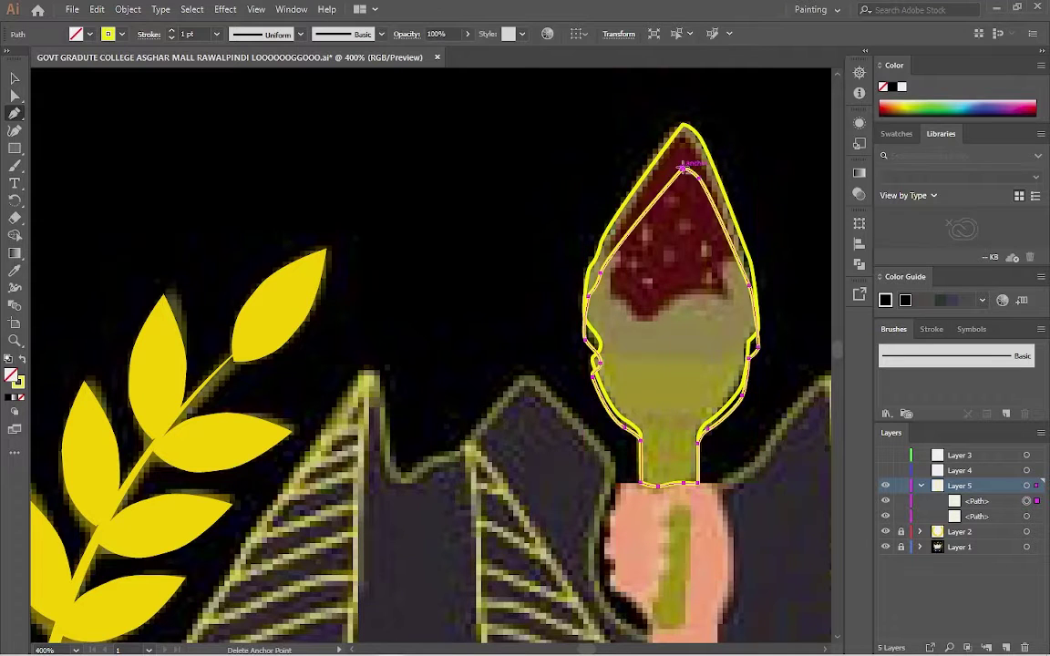
click(682, 166)
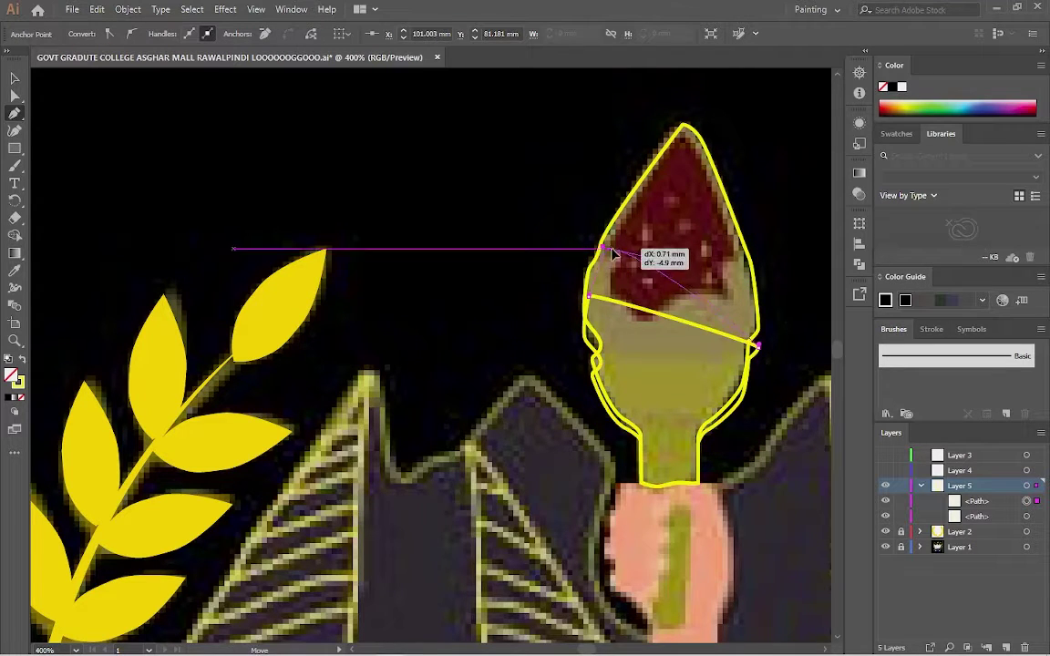
Reshape the copy's upper edge along the ragged base of the flame and give it a bright yellow fill without stroke
drag(670, 233, 602, 204)
key(p)
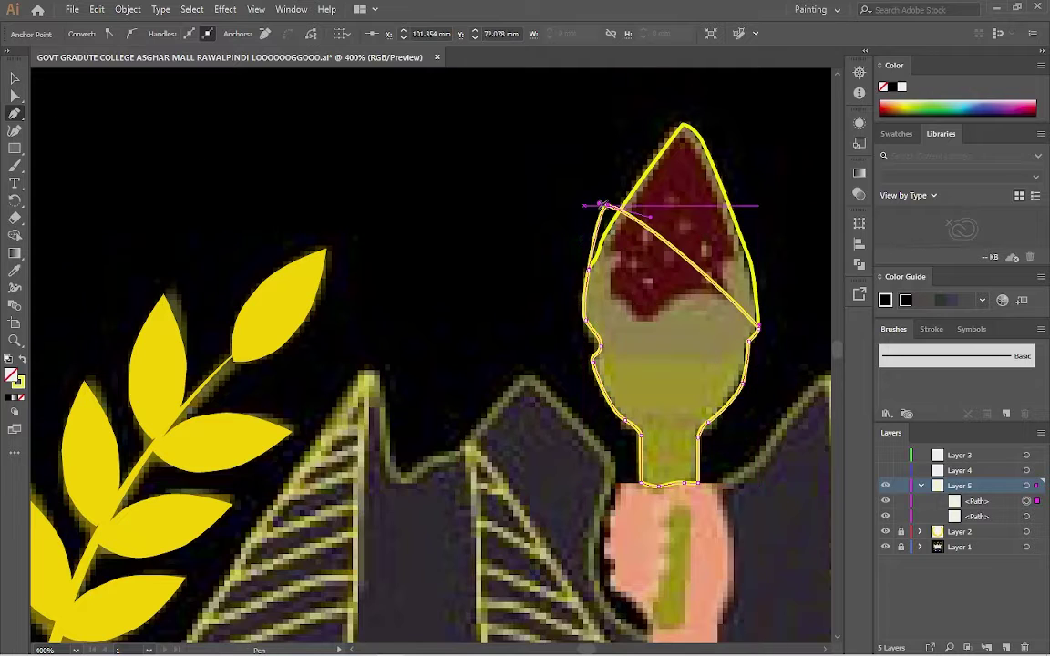
drag(620, 281, 608, 231)
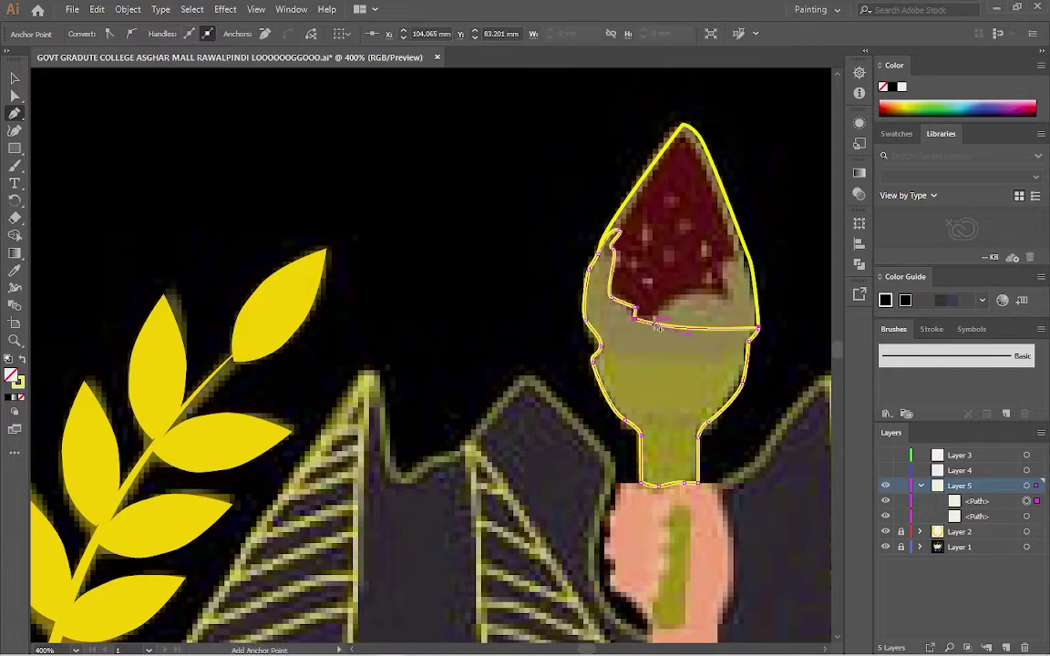
drag(688, 311, 726, 194)
click(23, 362)
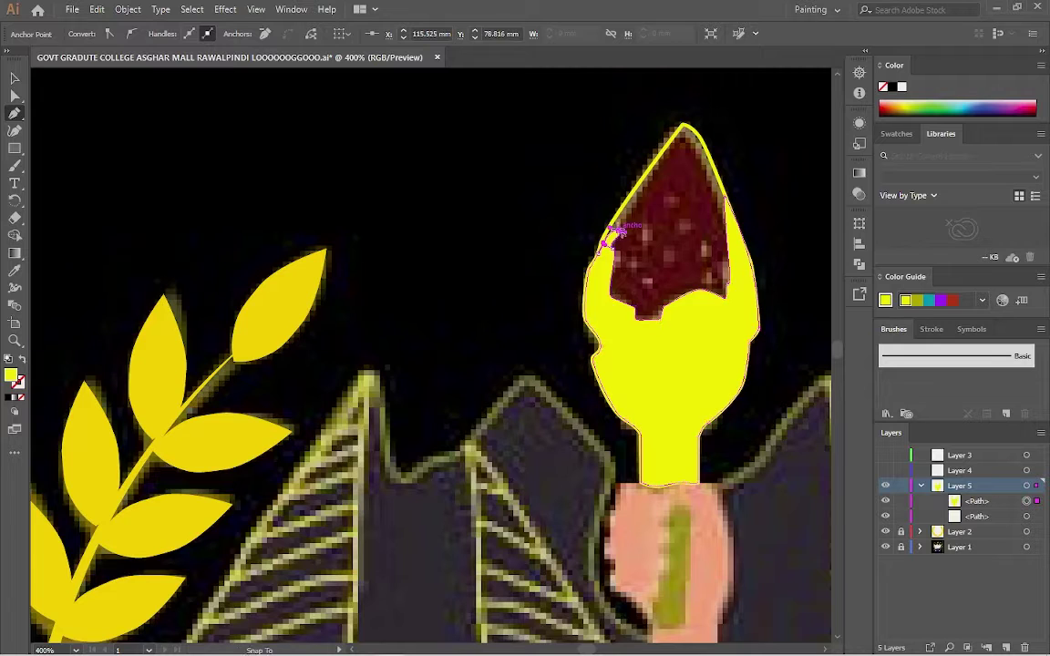
Trace the flame on Layer 4 with the Pen tool, overlapping the yellow cup, and fill it dark red (#771021)
scroll(361, 326, up, 1)
key(ctrl+shift+a)
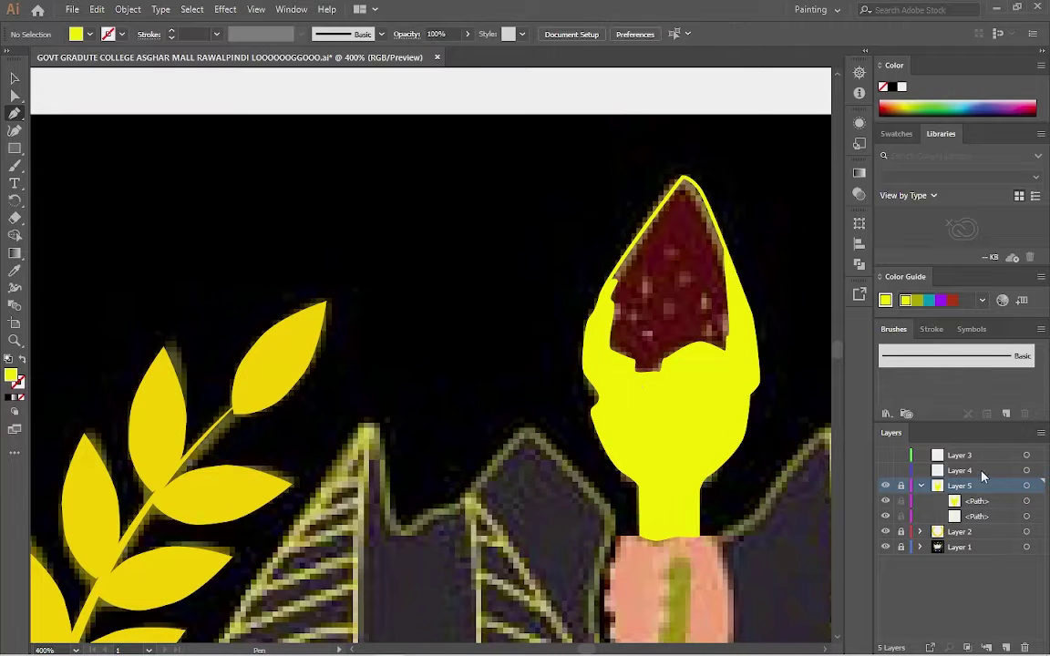
click(682, 179)
scroll(675, 232, up, 3)
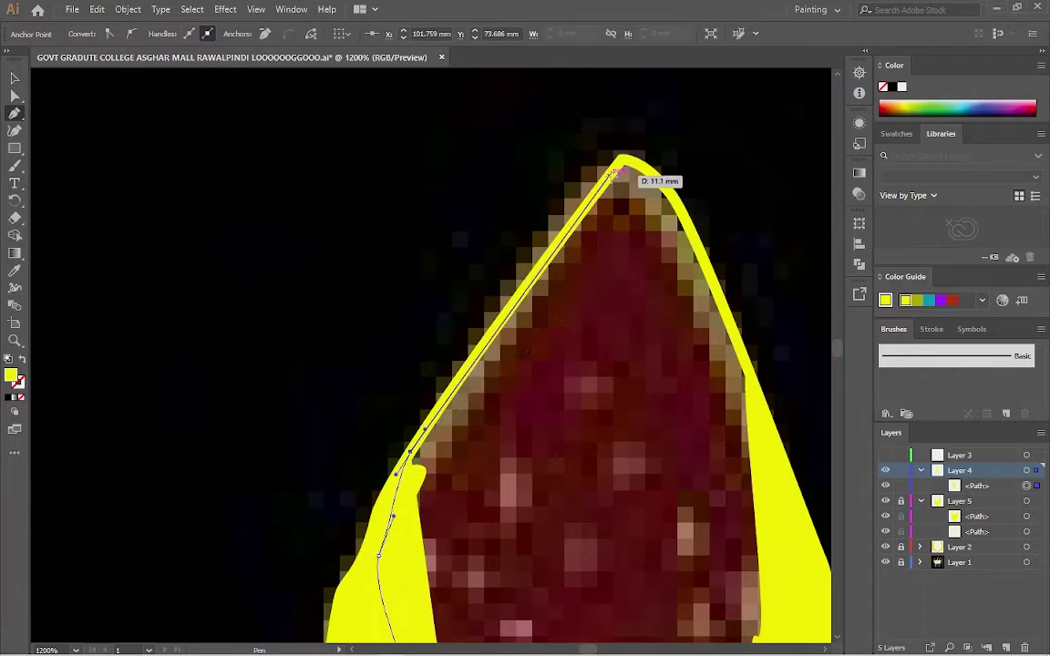
scroll(746, 374, down, 5)
click(762, 551)
scroll(633, 587, down, 3)
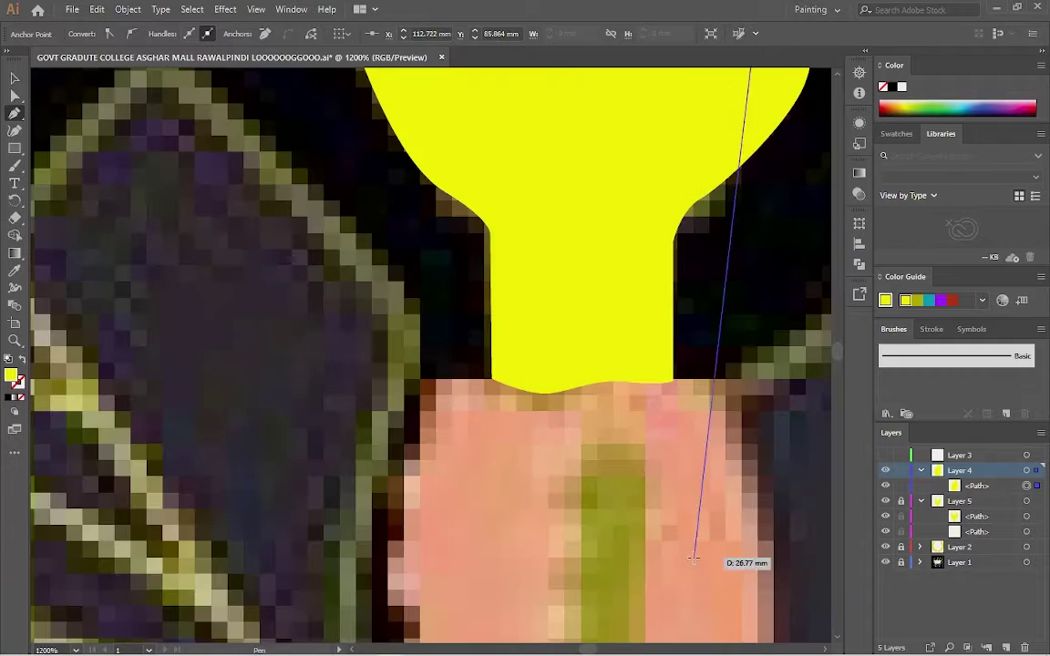
scroll(457, 391, up, 3)
click(458, 390)
scroll(587, 370, up, 1)
drag(552, 293, 543, 242)
click(493, 336)
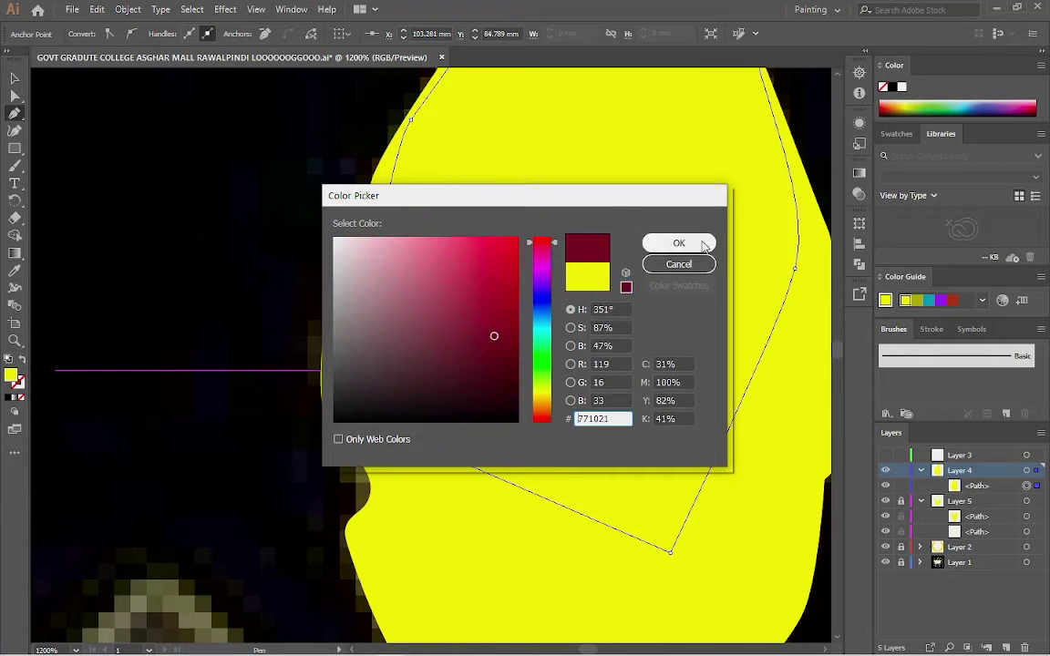
click(679, 243)
Move the dark red flame shape into Layer 5, beneath the yellow cup path
right_click(663, 341)
key(Escape)
key(v)
right_click(601, 297)
click(546, 216)
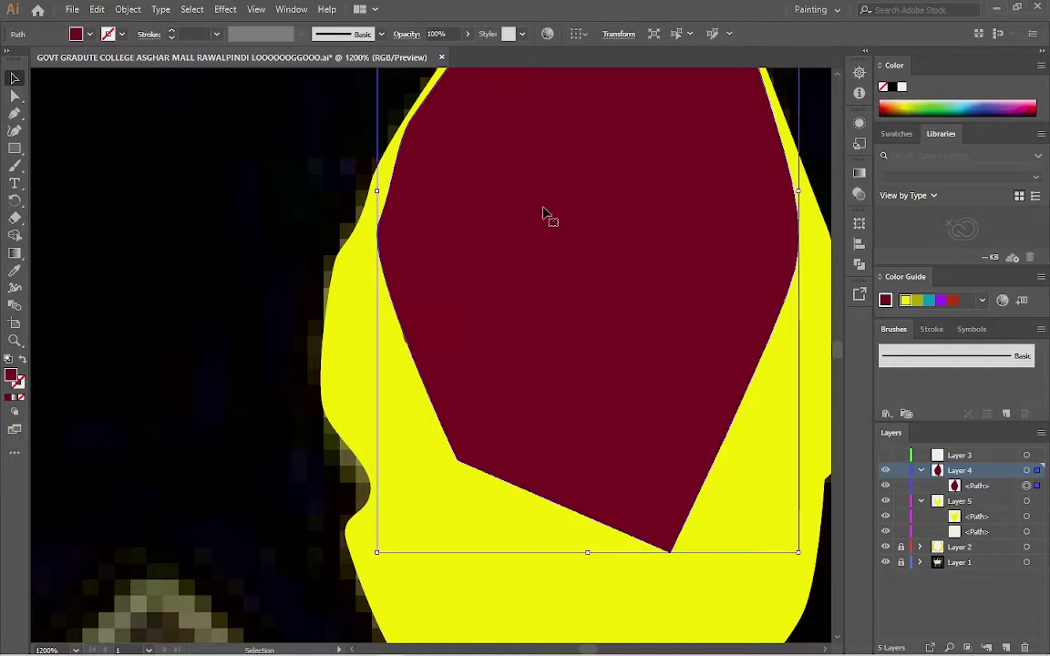
right_click(546, 208)
click(792, 483)
right_click(521, 208)
mouse_move(701, 424)
click(459, 286)
drag(978, 485, 973, 504)
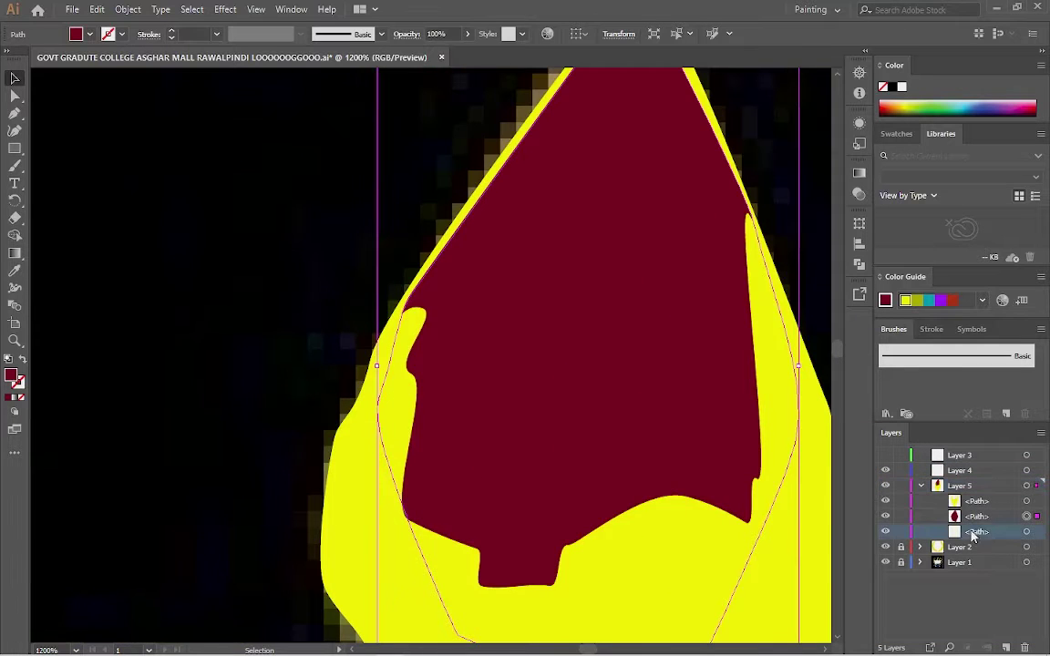
Lock the flame shape and set the yellow torch outline's stroke weight to 2 pt
key(ctrl+2)
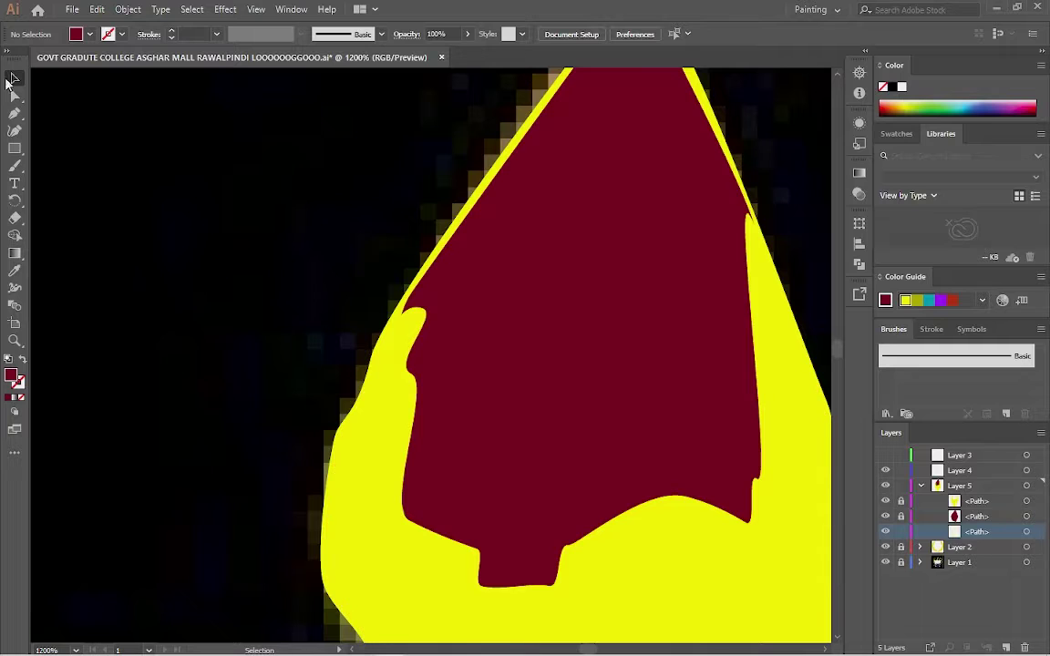
click(436, 281)
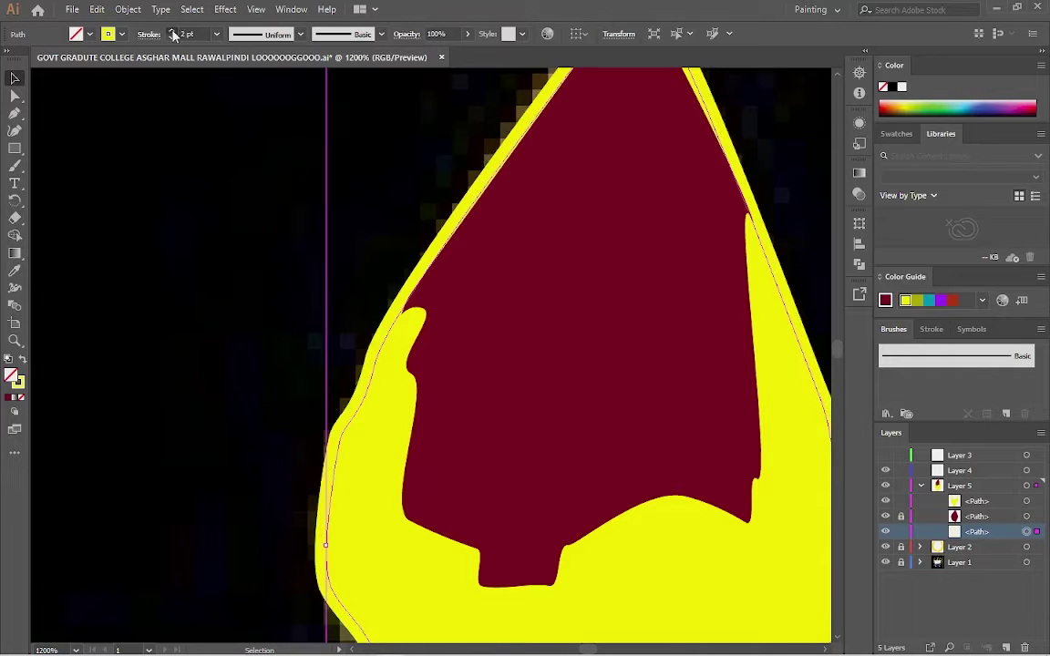
click(230, 403)
Trace the torch handle inside the fist with the Pen tool, following its straight side and the finger bumps, with a yellow stroke
key(ctrl+0)
scroll(326, 375, up, 4)
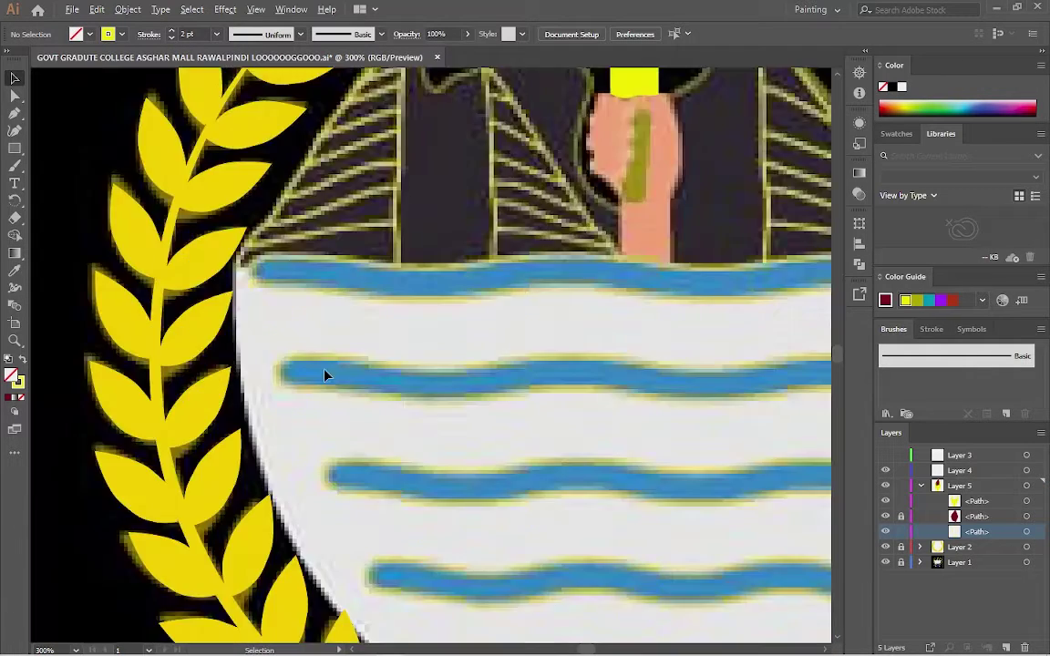
scroll(325, 375, up, 2)
click(490, 234)
key(p)
scroll(484, 252, down, 2)
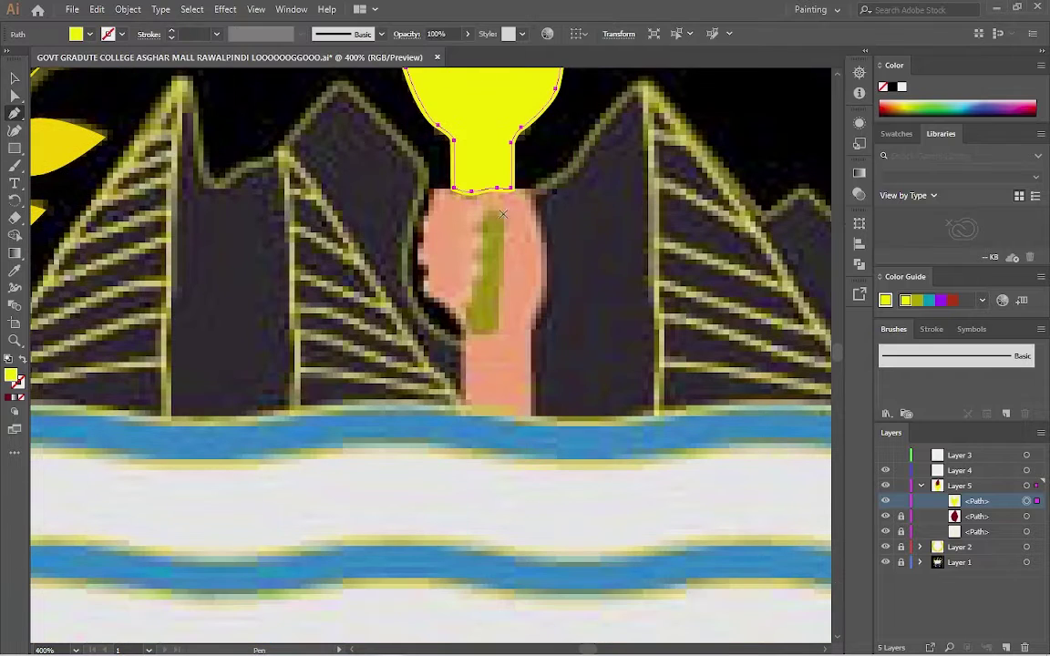
click(502, 214)
click(499, 333)
click(465, 310)
scroll(478, 324, up, 2)
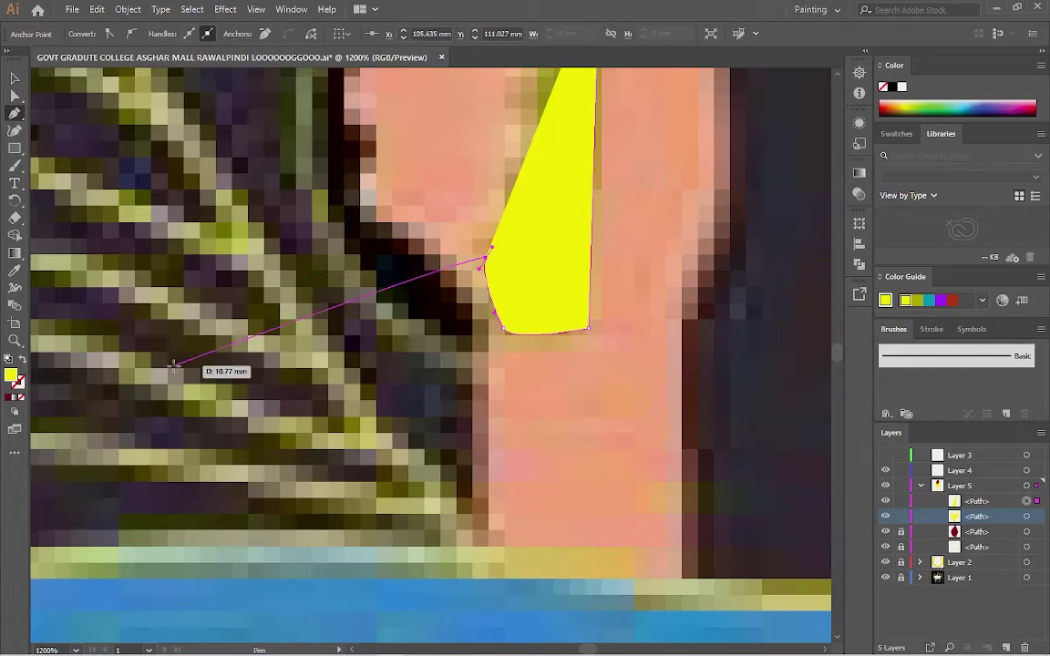
key(shift+x)
scroll(497, 228, down, 1)
scroll(511, 264, up, 1)
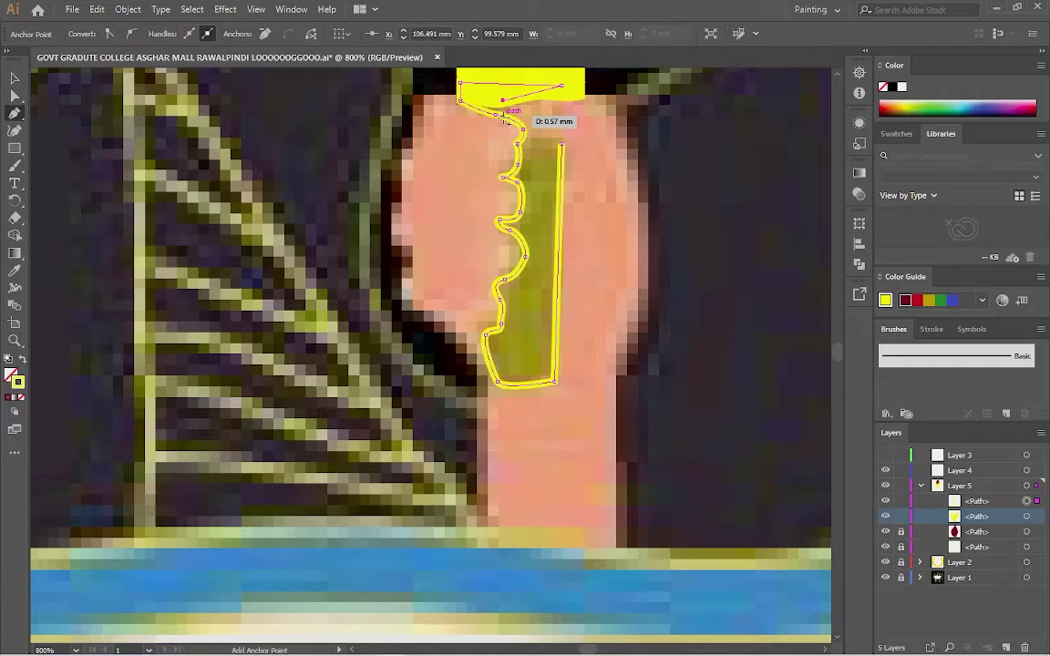
Close the handle outline just below the cup and give it a yellow fill without stroke
scroll(527, 105, up, 4)
click(591, 312)
click(755, 276)
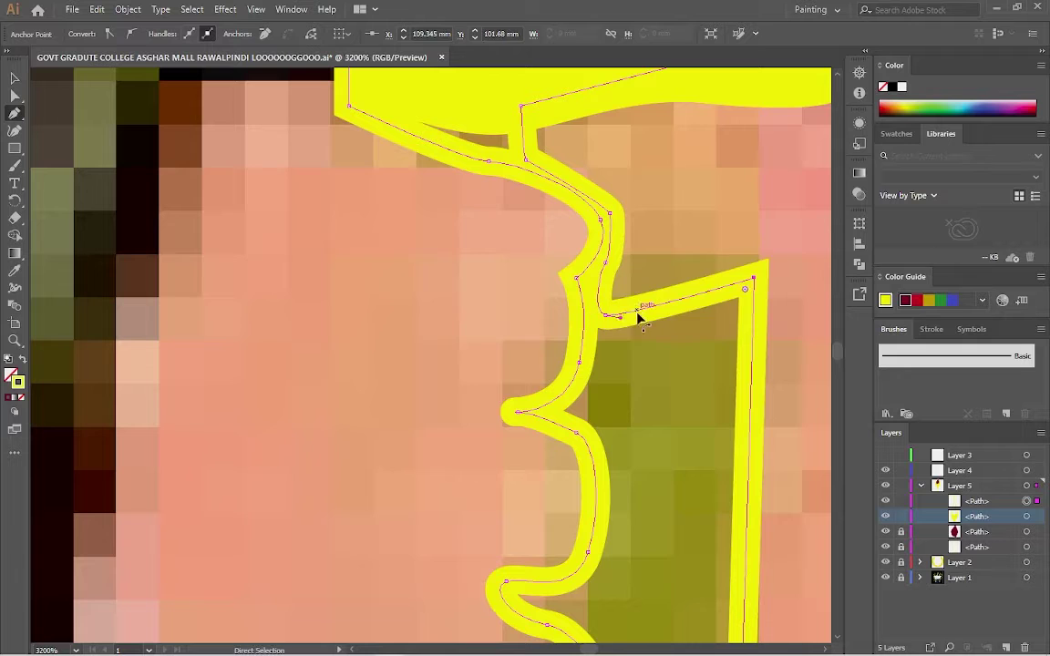
key(ctrl+z)
key(ctrl+z)
click(755, 278)
scroll(755, 277, down, 4)
key(shift+x)
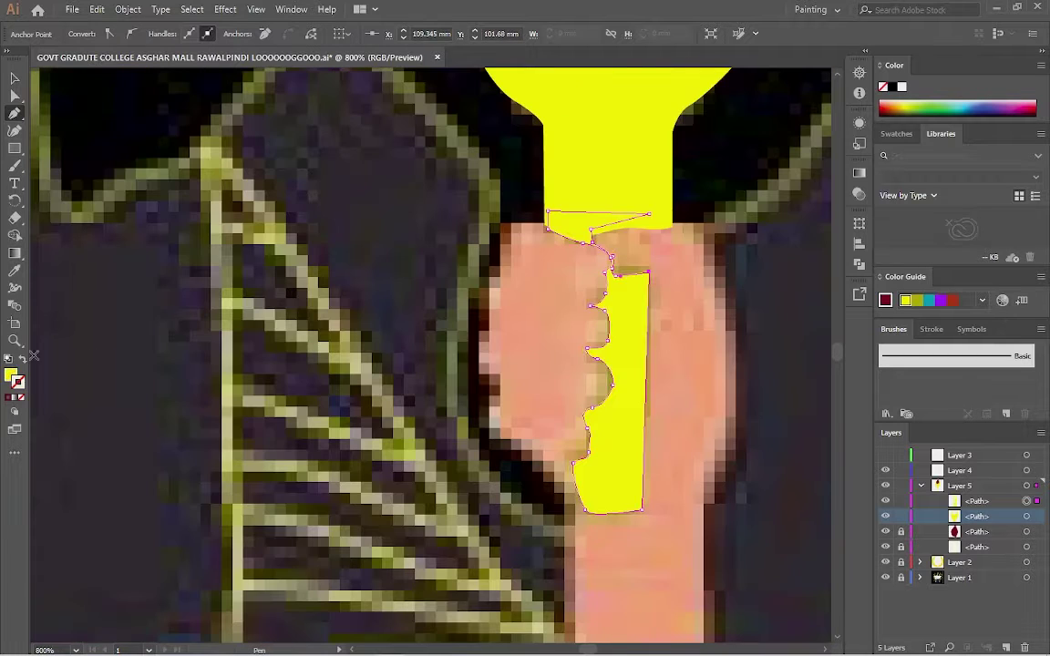
Save the document with Layer 5 locked and collapsed, and make Layer 4 the active layer
key(v)
click(700, 425)
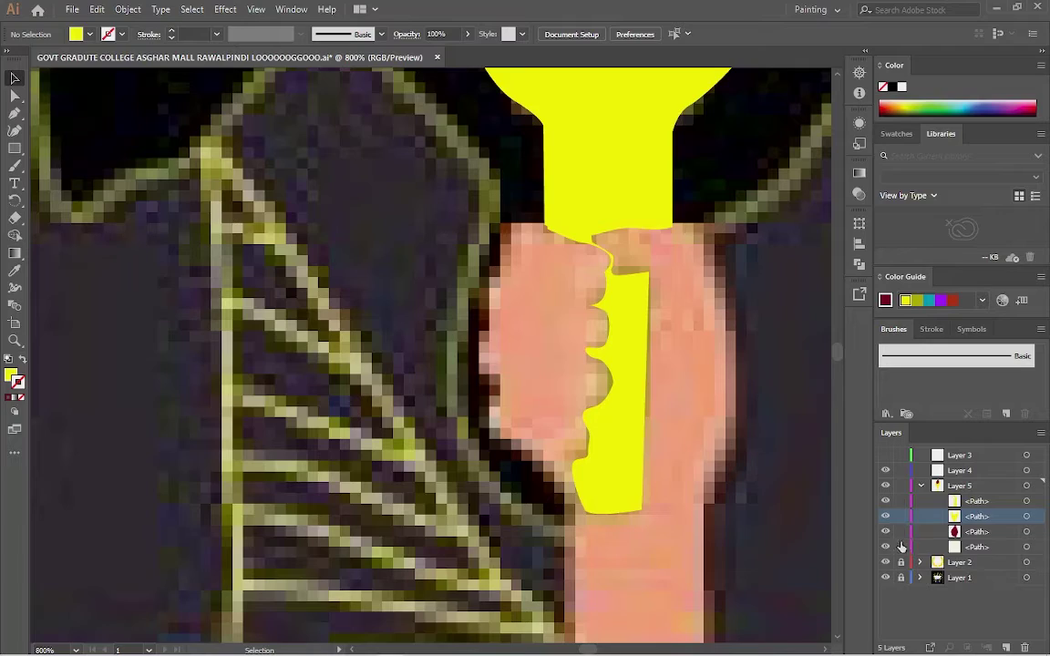
click(920, 485)
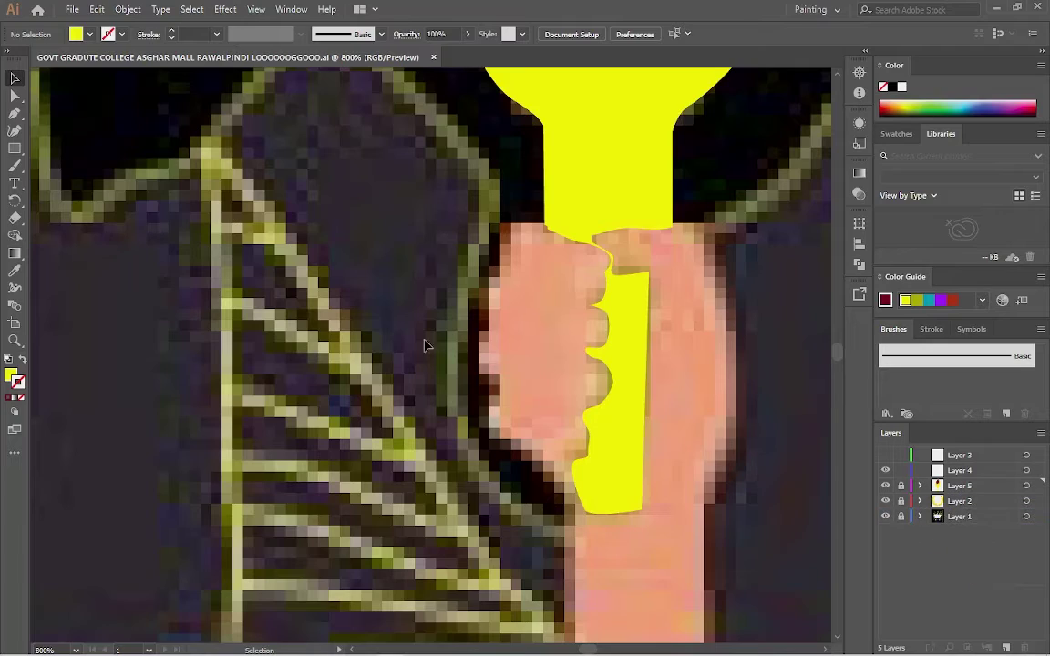
scroll(456, 337, down, 5)
scroll(394, 398, up, 6)
key(p)
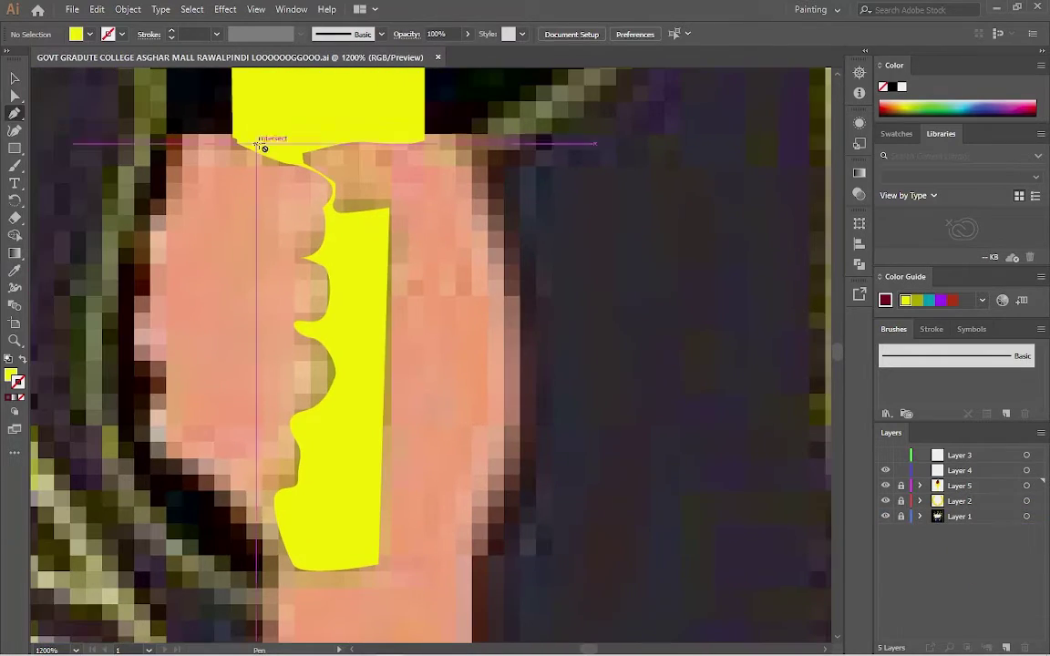
click(954, 471)
click(164, 199)
scroll(169, 209, down, 3)
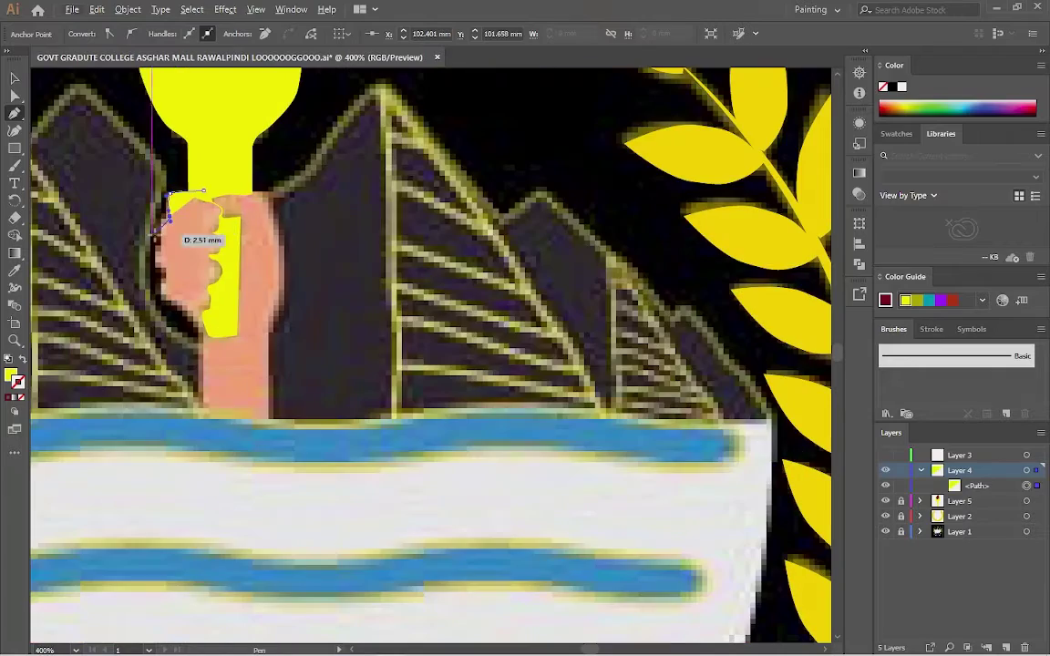
key(ctrl+z)
Sample the hand's skin tone from the reference image as the fill colour
double_click(11, 375)
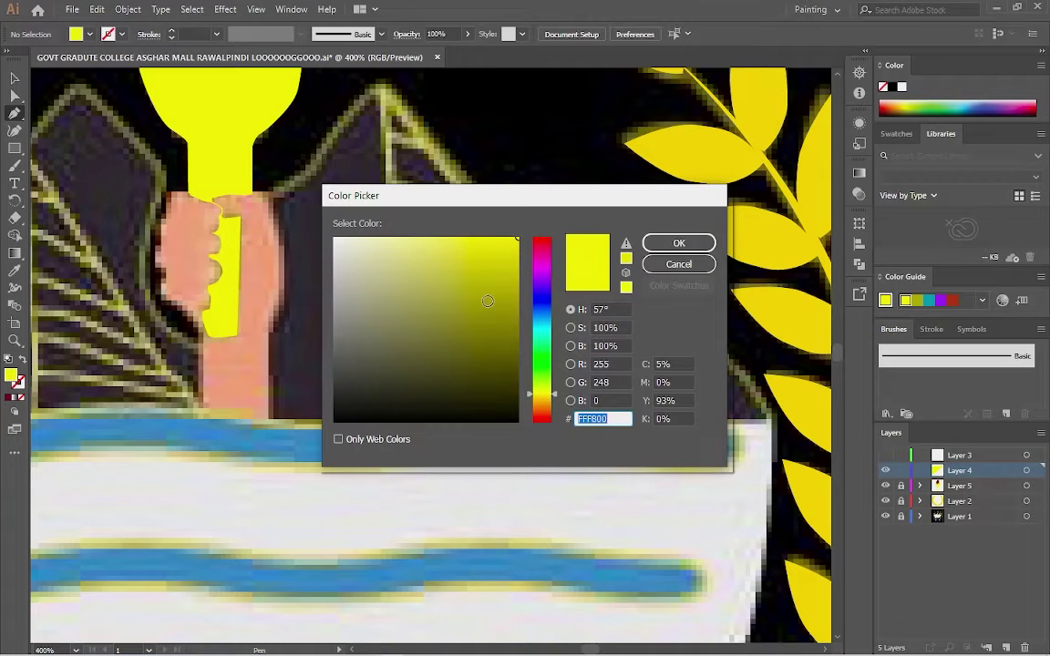
key(Escape)
click(14, 270)
scroll(146, 167, up, 4)
Trace the fist's upper edge and outer knuckle side on Layer 4 with the Pen tool
key(p)
scroll(210, 228, down, 2)
click(243, 134)
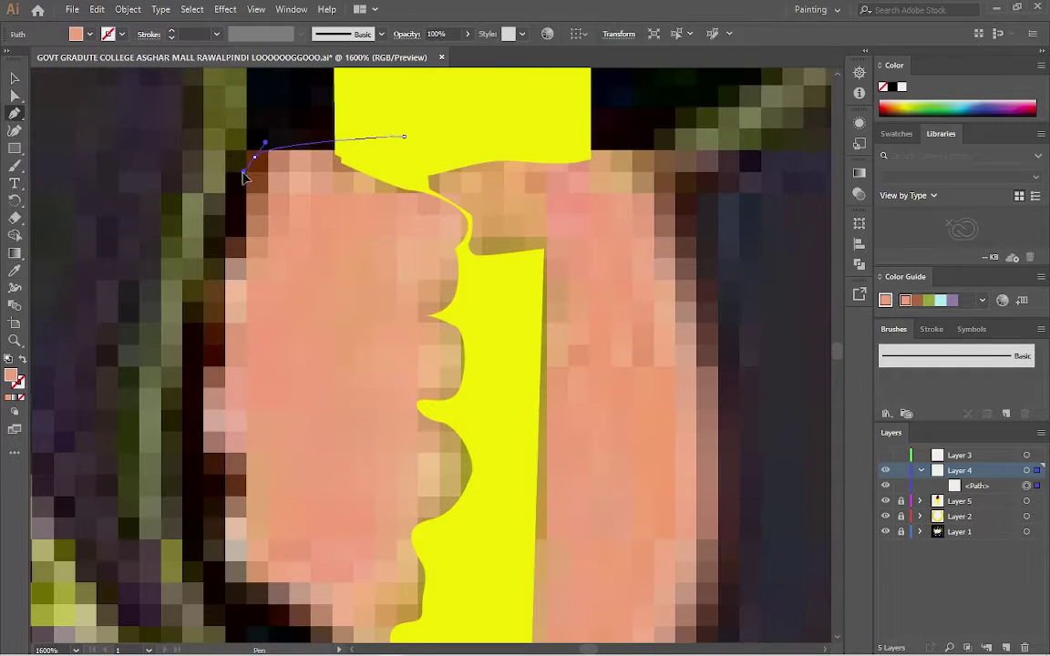
click(218, 181)
click(202, 242)
click(204, 300)
click(217, 377)
scroll(246, 438, down, 1)
click(234, 415)
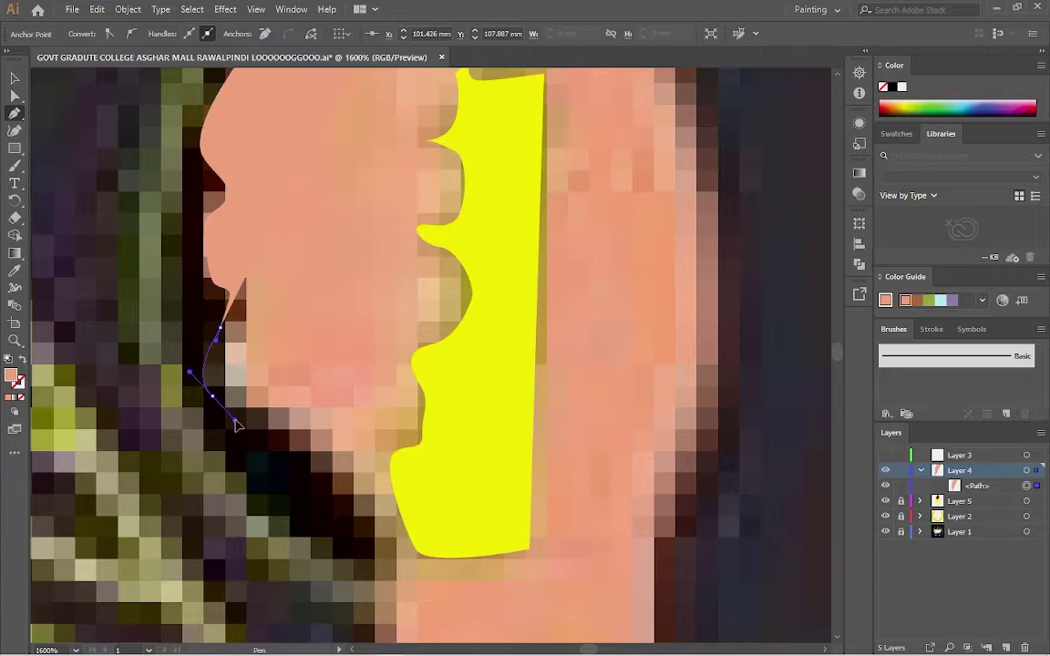
Complete the hand outline around the wrist and back up the opposite side, and place Layer 4 below Layer 5
scroll(301, 383, down, 3)
click(369, 508)
scroll(367, 500, down, 1)
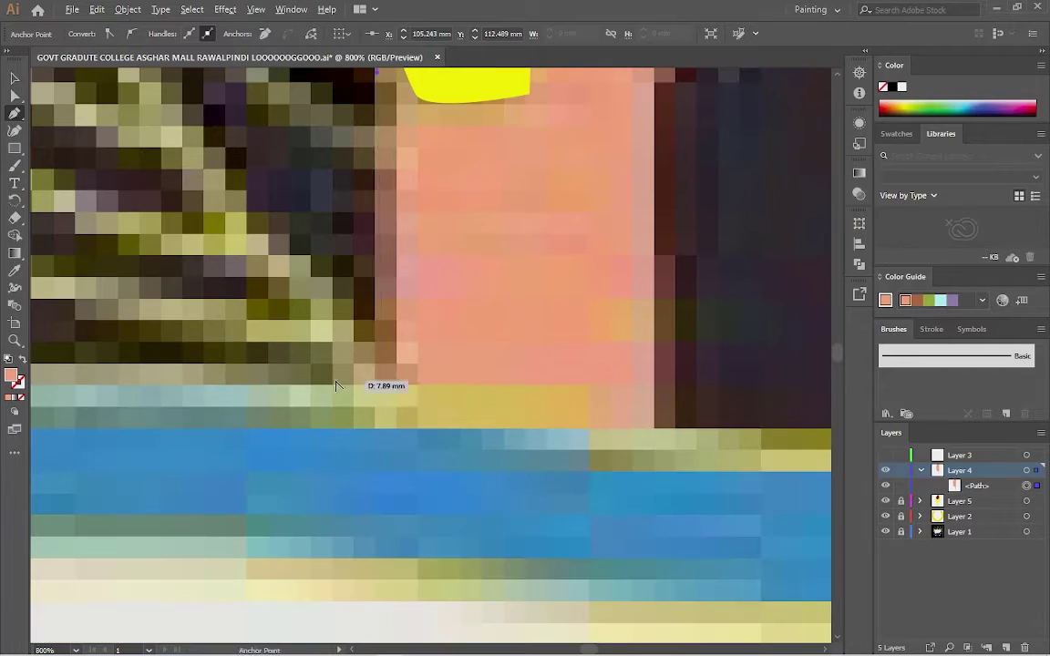
scroll(358, 382, down, 4)
click(395, 386)
click(395, 321)
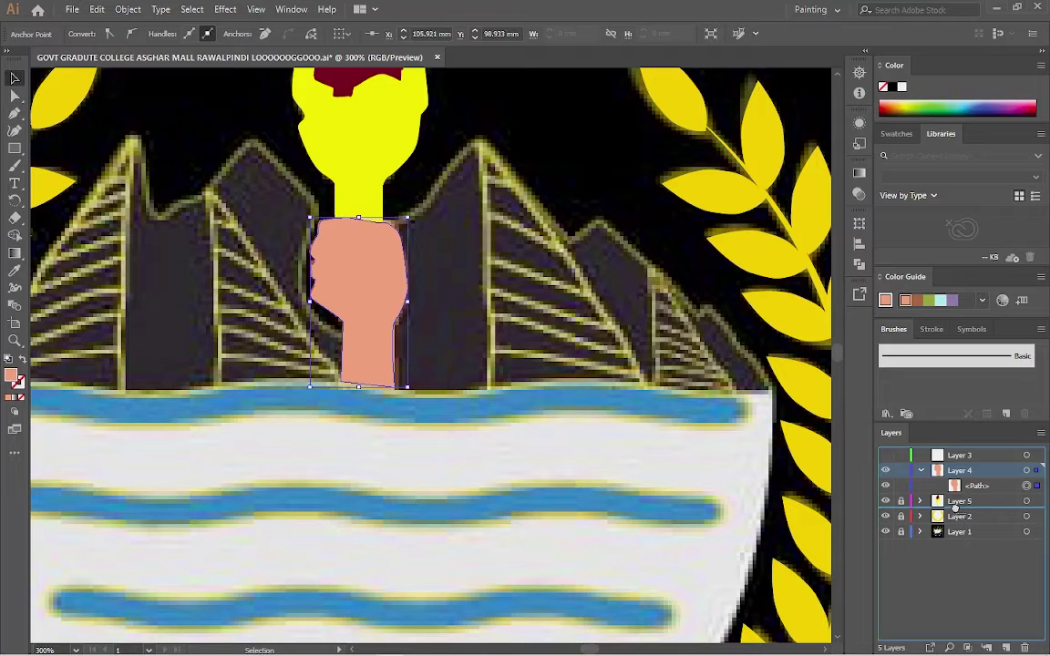
drag(955, 508, 956, 509)
Level the wrist's lower edge above the water and straighten its curved side to match the reference
scroll(301, 297, down, 1)
scroll(347, 310, up, 5)
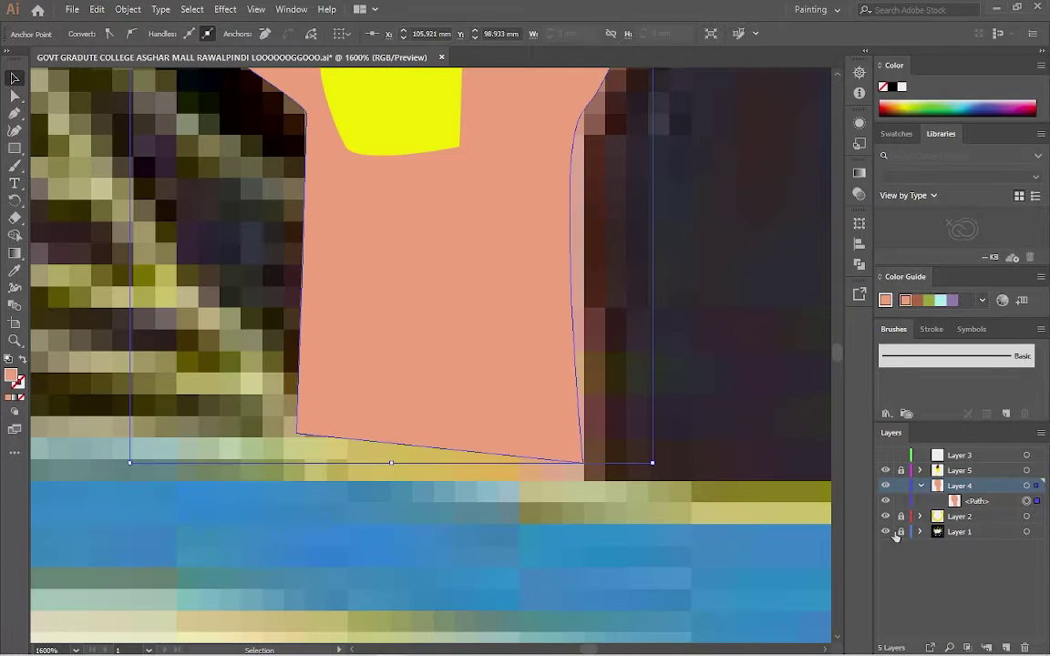
key(p)
drag(297, 433, 301, 462)
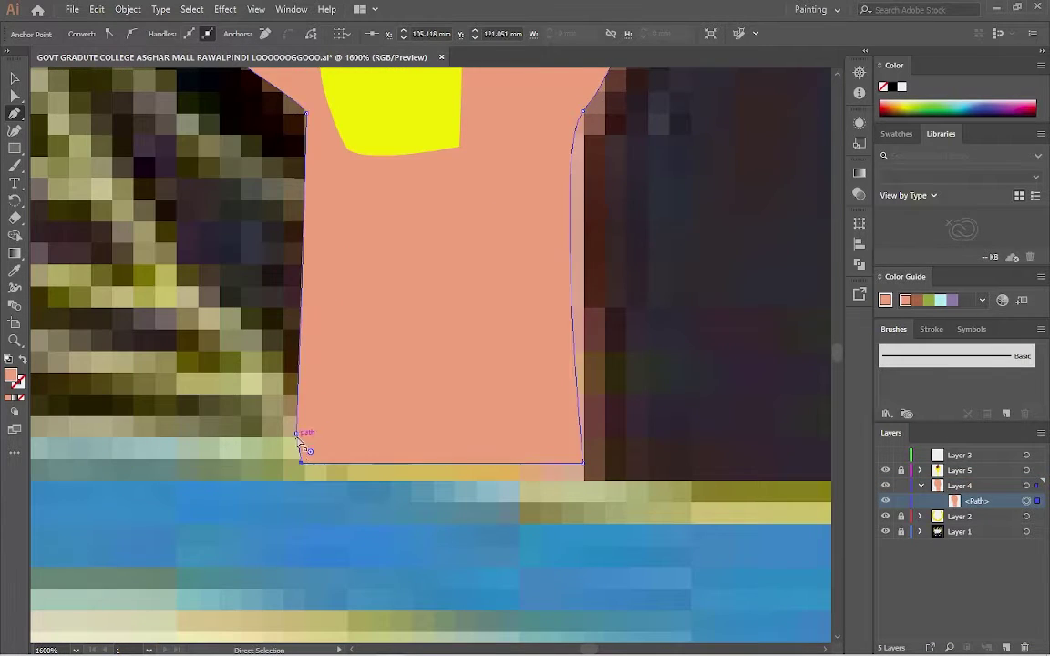
drag(569, 211, 582, 221)
scroll(533, 421, down, 6)
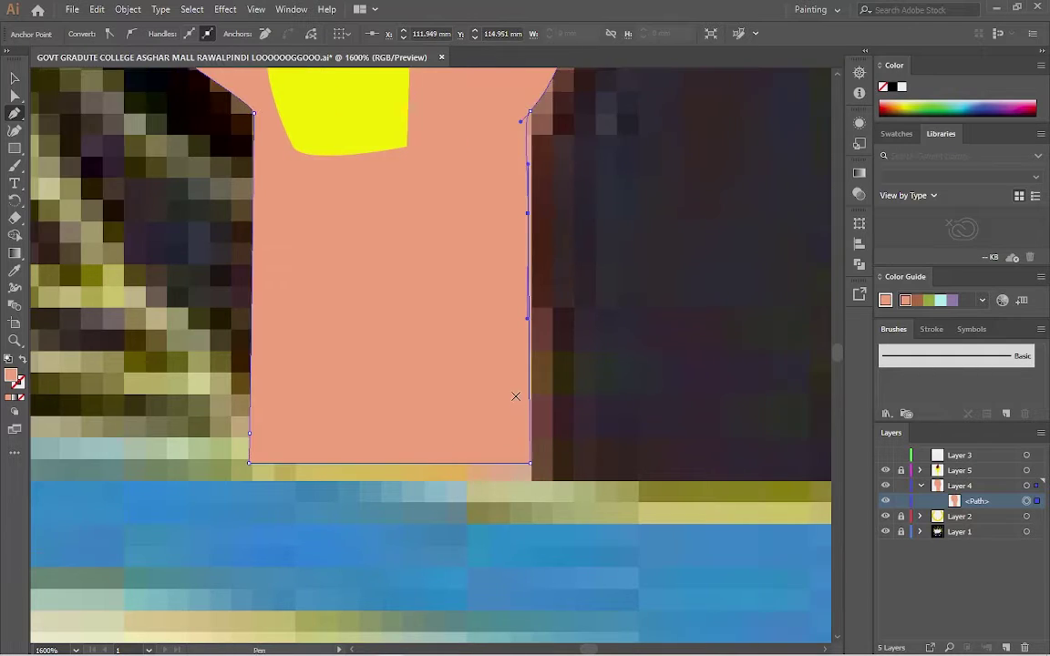
Deselect the hand, collapse and lock Layer 4, and make Layer 3 visible
key(v)
scroll(535, 425, down, 2)
scroll(537, 434, down, 3)
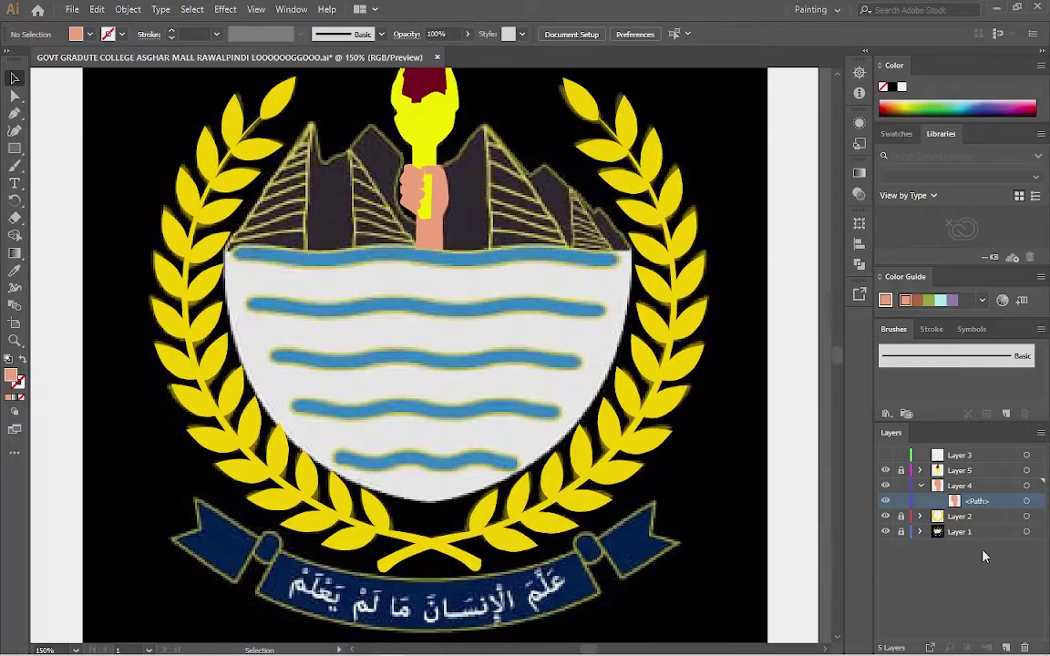
click(917, 486)
drag(899, 517, 893, 461)
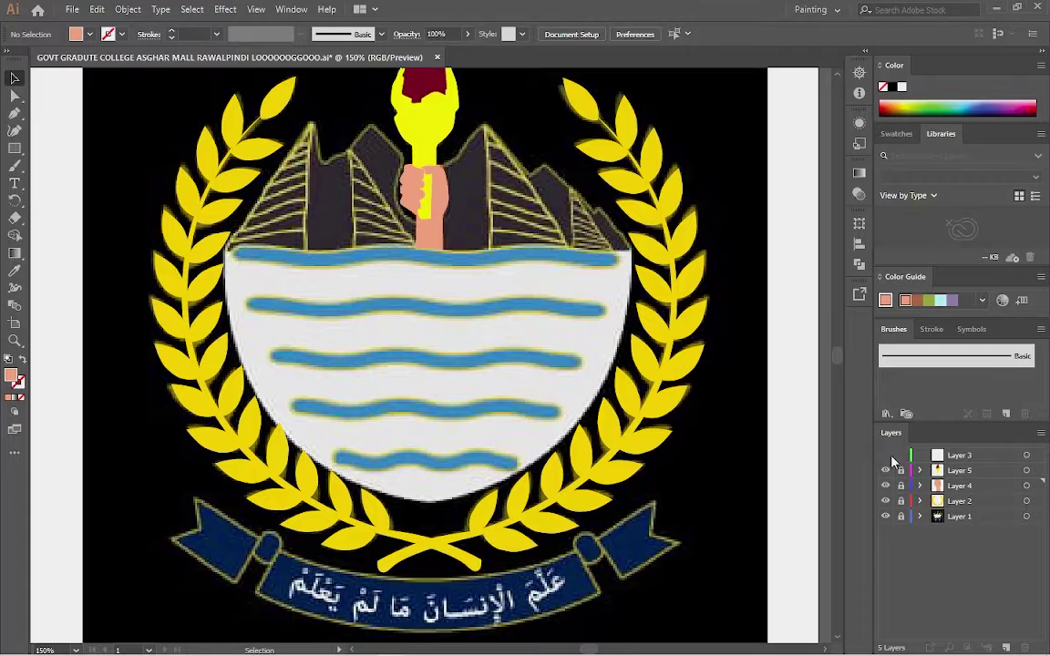
scroll(310, 351, up, 1)
Unlock and expand Layer 2, group all the laurel wreath pieces, and lock the group
click(901, 501)
click(921, 501)
drag(703, 497, 216, 394)
key(ctrl+g)
click(899, 503)
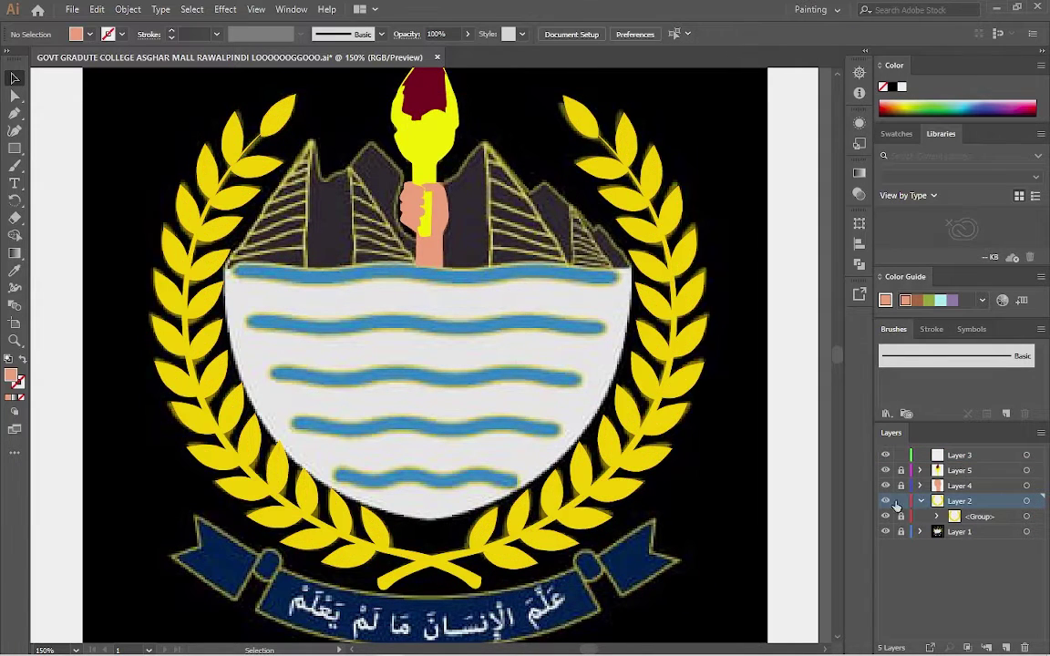
Trace the mountain outline with the Pen tool from the leftmost peak down its slope and along the waterline to the wrist, using an unfilled yellow stroke
key(p)
scroll(401, 183, up, 2)
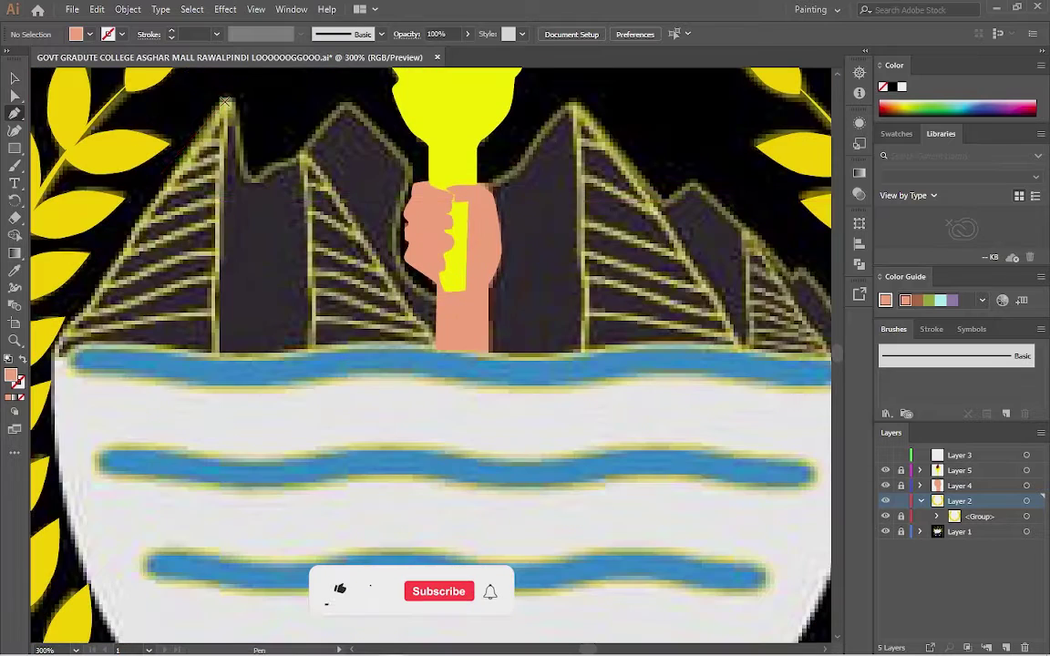
click(224, 100)
click(60, 336)
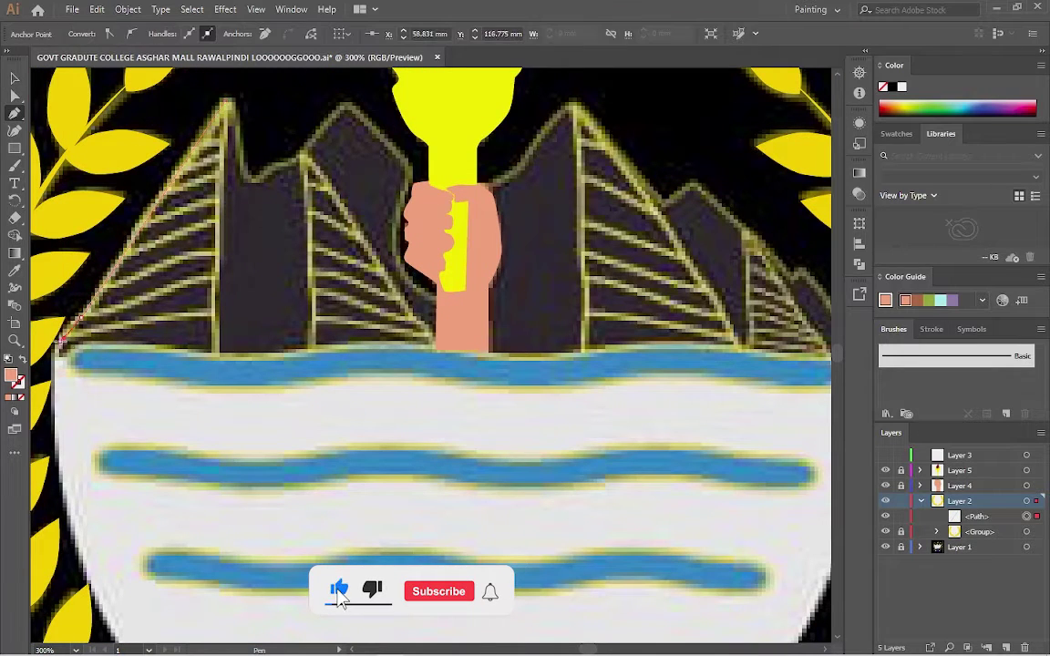
click(124, 258)
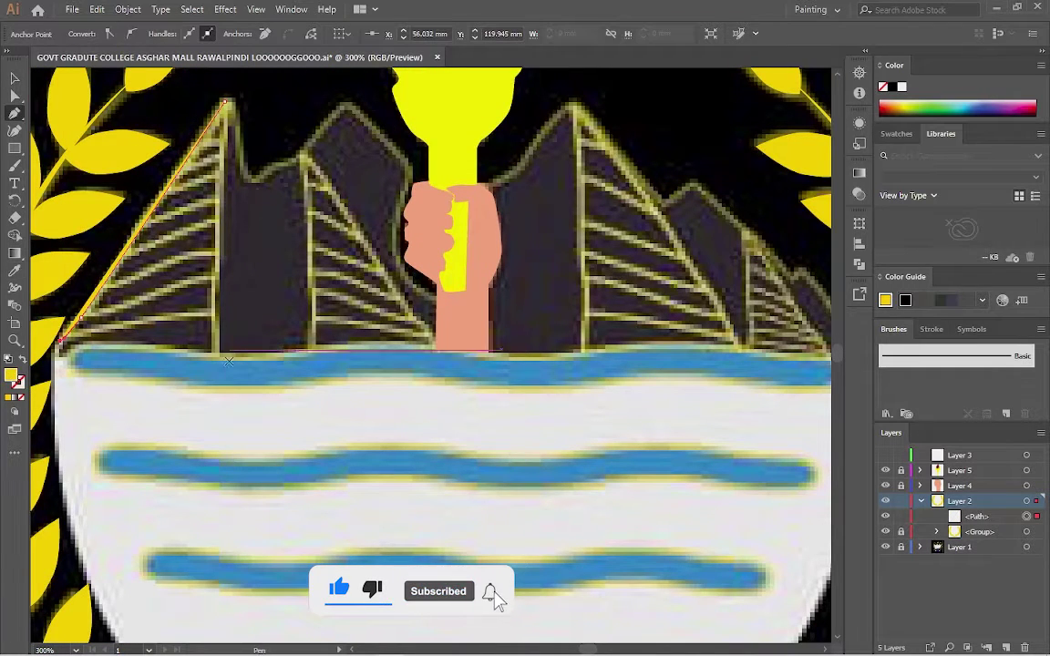
scroll(61, 357, up, 2)
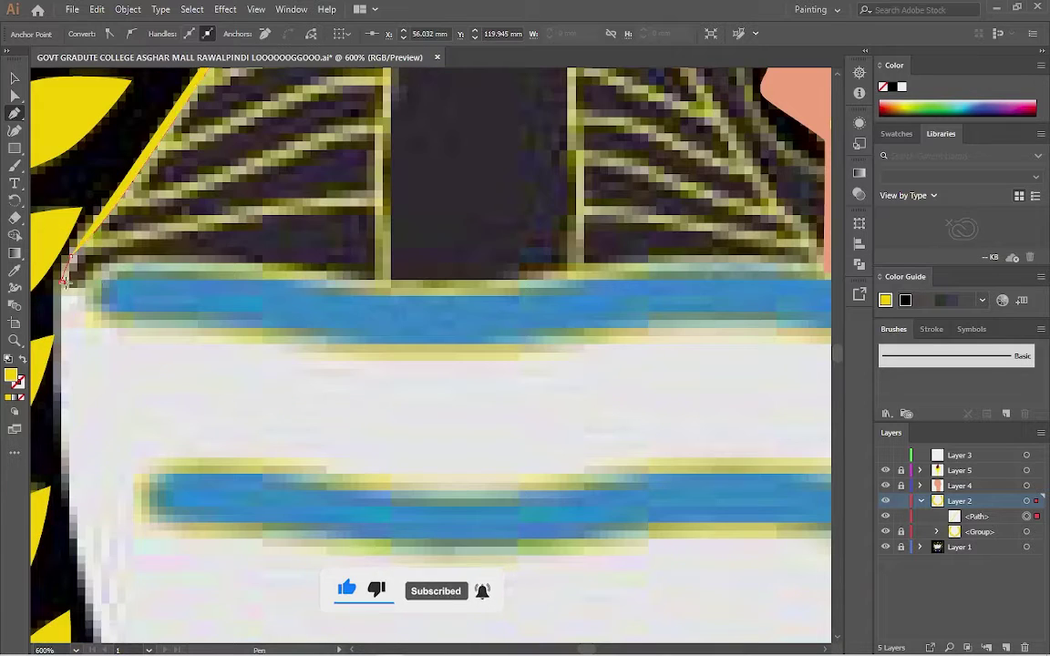
click(228, 265)
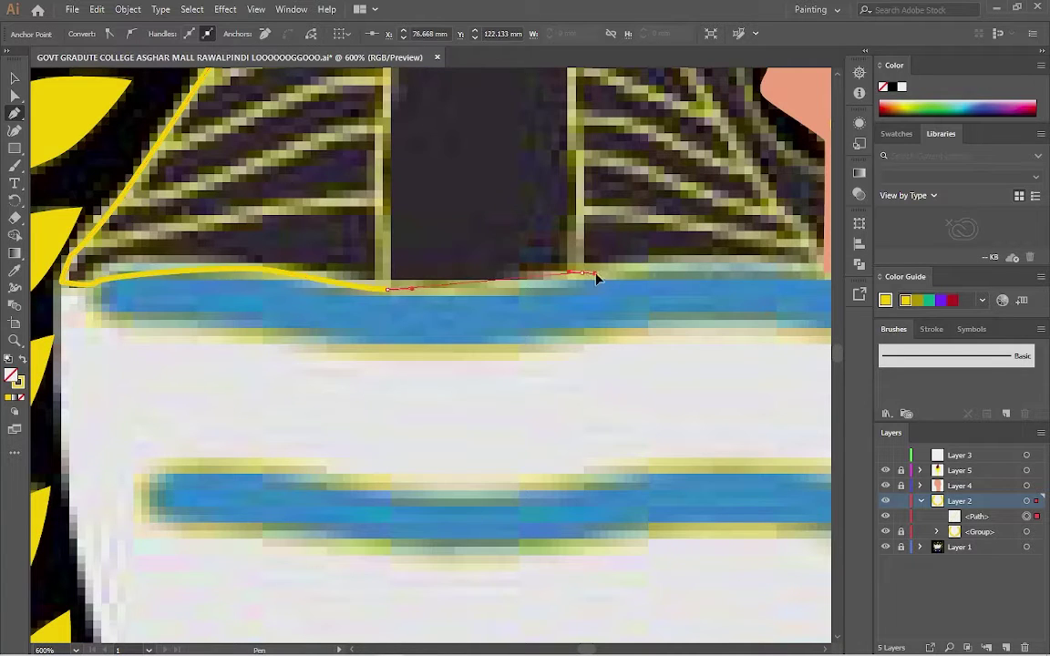
scroll(597, 278, down, 3)
scroll(644, 302, up, 2)
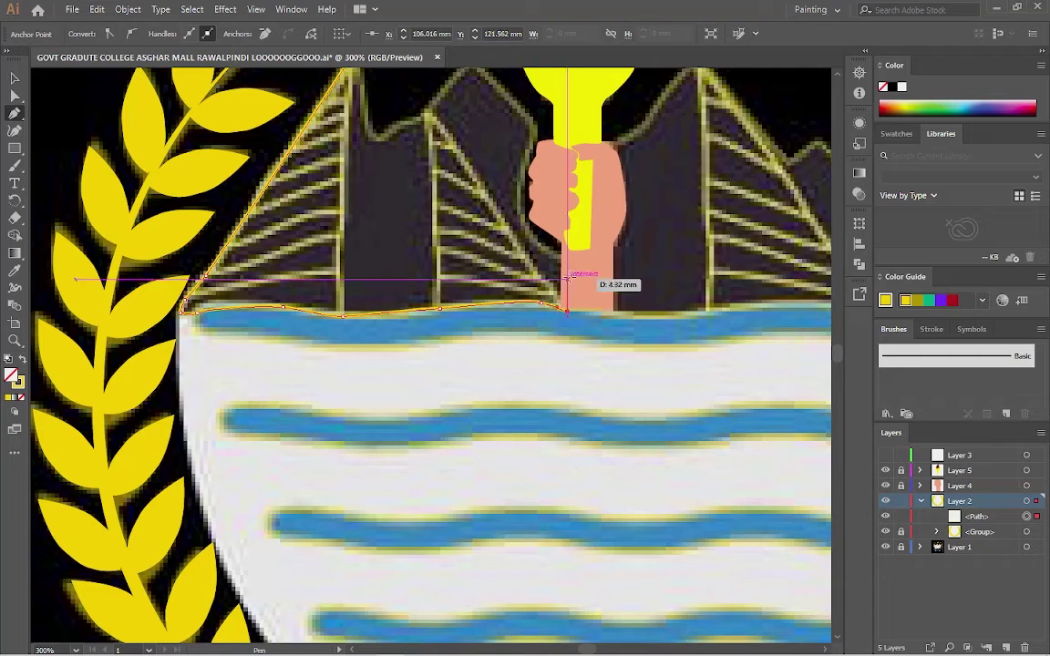
Continue the mountain outline up beside the hand, over the second peak, through the dip and back to the leftmost peak
click(529, 238)
drag(521, 173, 533, 150)
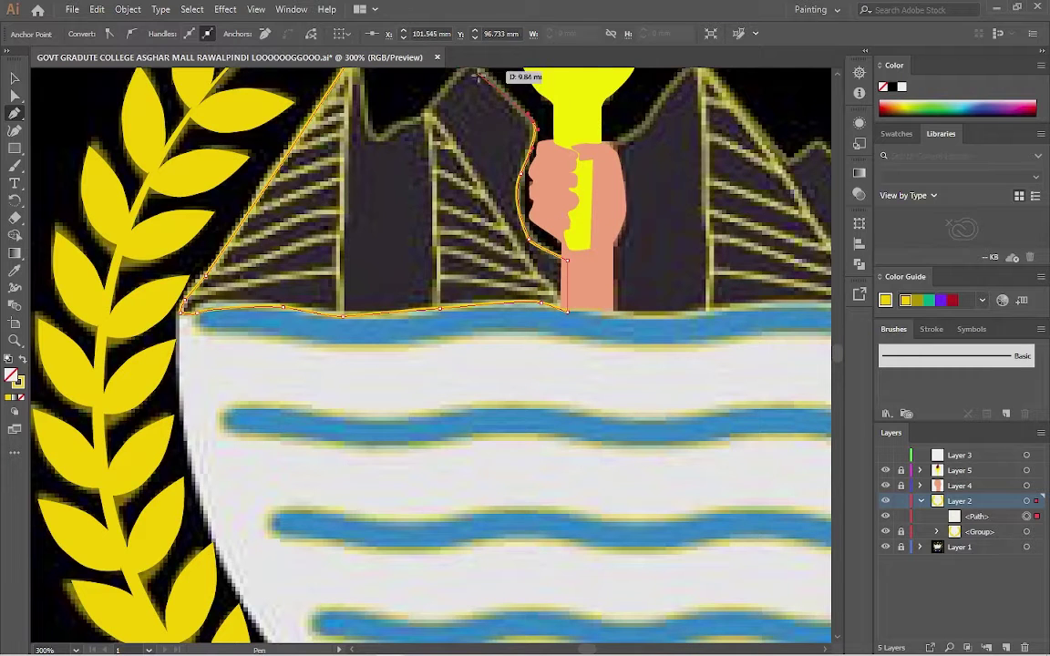
scroll(524, 109, up, 2)
click(474, 135)
click(415, 194)
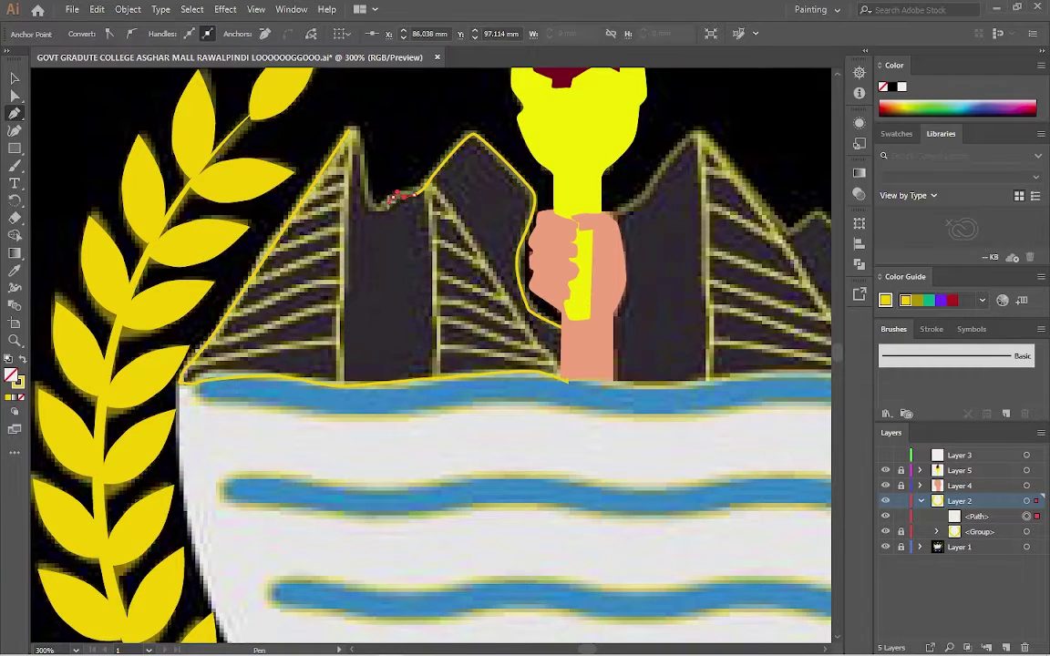
scroll(183, 333, down, 2)
scroll(691, 532, down, 15)
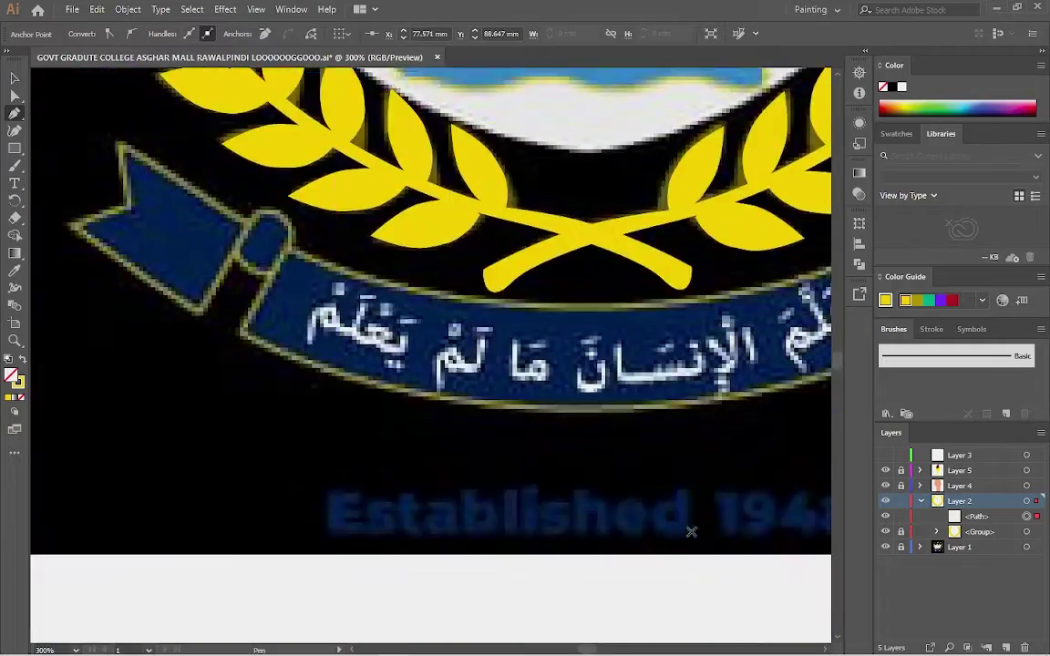
scroll(391, 363, up, 15)
scroll(382, 521, down, 5)
scroll(390, 494, up, 5)
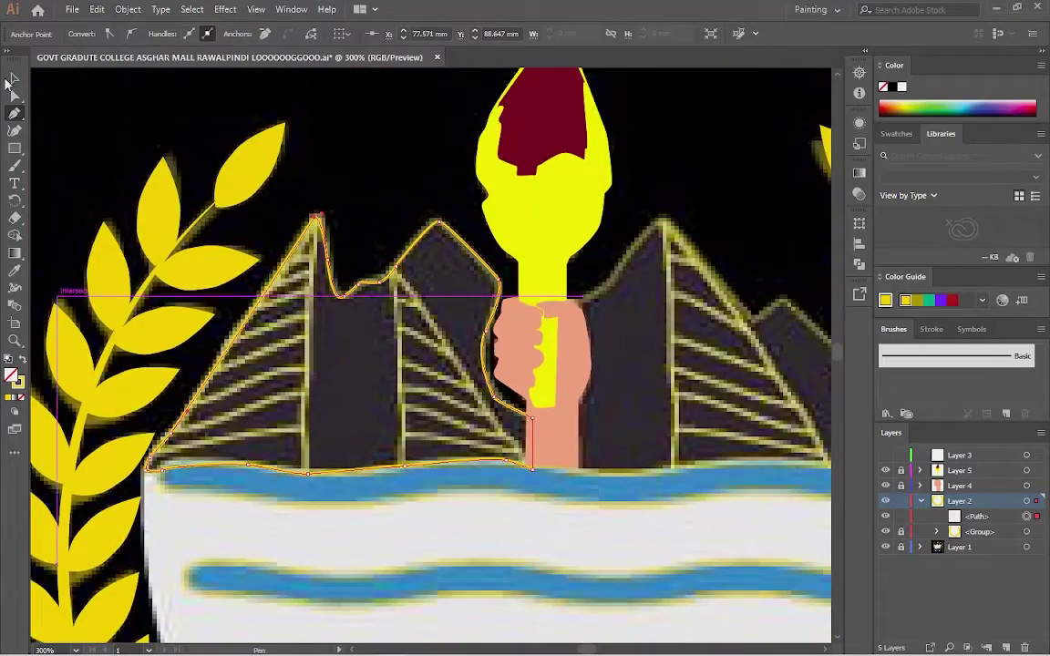
Lock the finished mountain outline and start a new Pen path from the leftmost peak straight down its vertical edge to the waterline
click(9, 82)
scroll(308, 301, up, 3)
key(p)
click(331, 77)
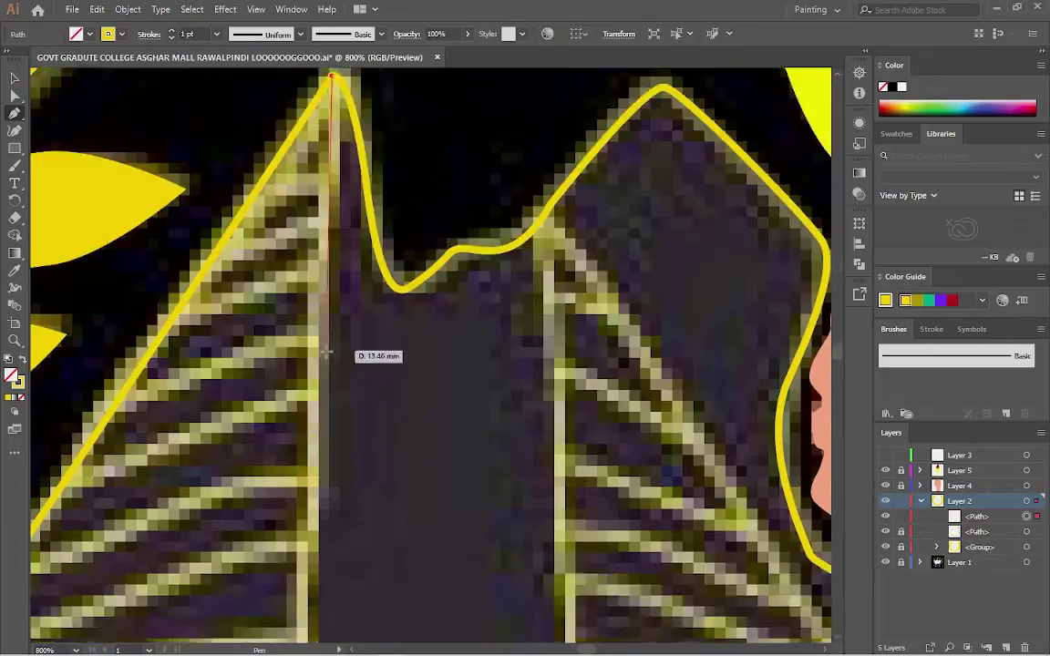
scroll(325, 354, down, 5)
scroll(228, 506, up, 2)
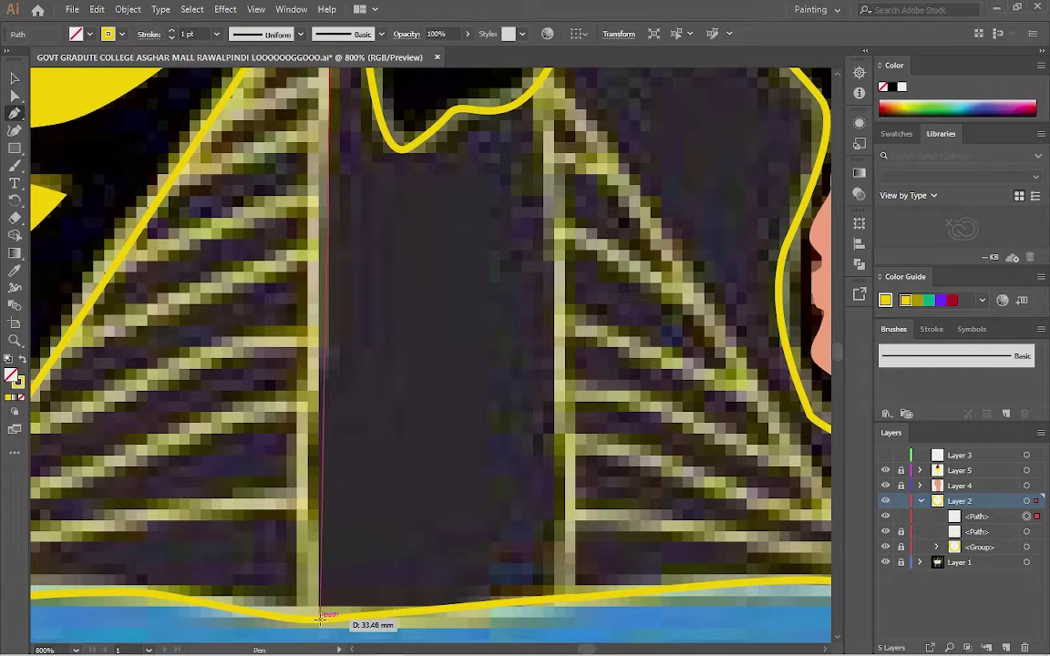
scroll(319, 602, down, 2)
scroll(314, 583, up, 4)
scroll(306, 574, down, 5)
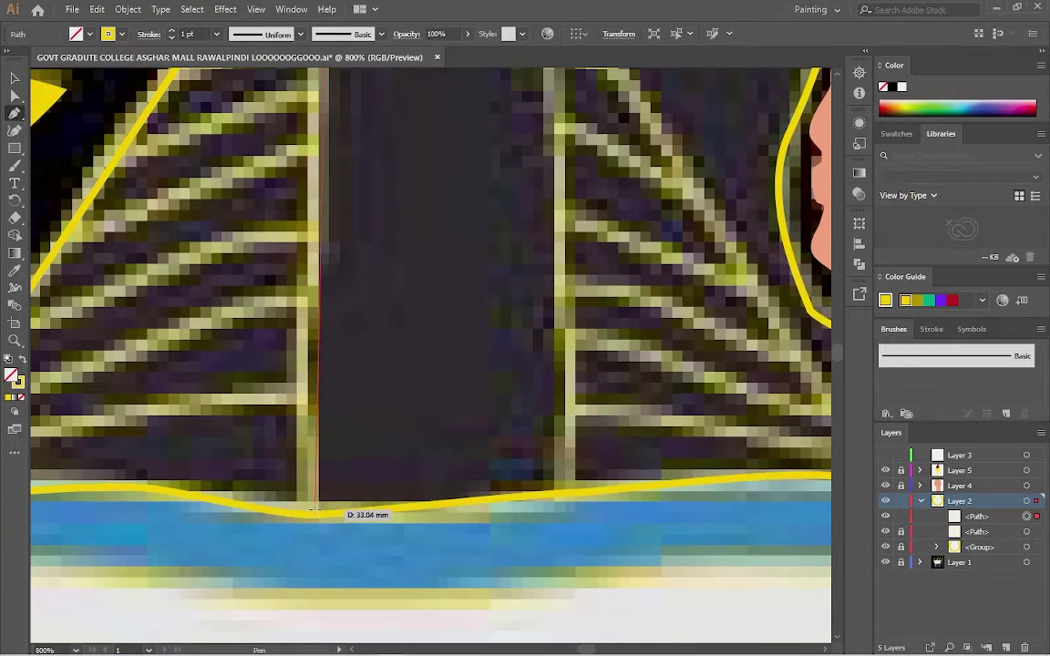
scroll(314, 512, up, 2)
scroll(246, 547, down, 2)
click(318, 497)
Trace the leftmost mountain's wavy base to its outer corner and draw the lowest hatch line back to the vertical edge
click(287, 497)
click(158, 472)
scroll(111, 485, left, 3)
click(89, 470)
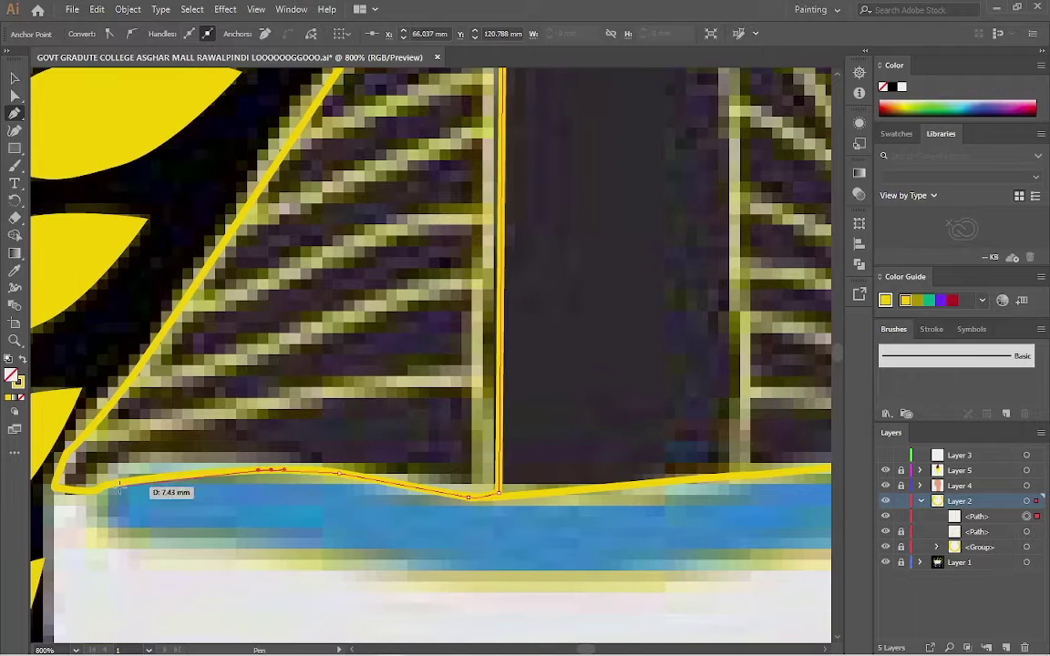
click(126, 426)
click(300, 394)
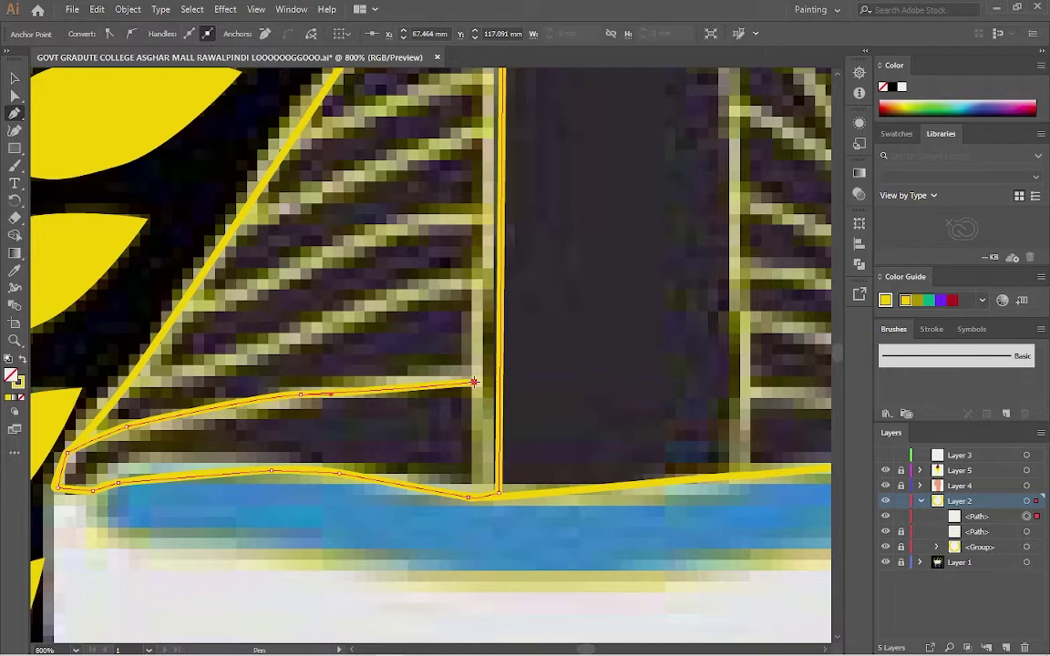
click(501, 364)
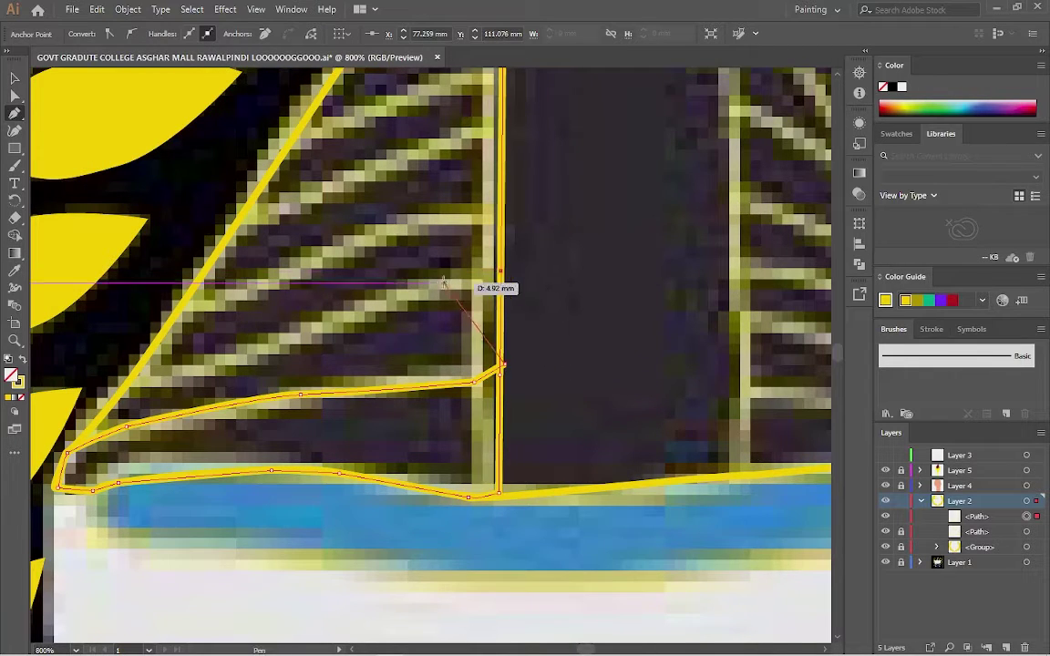
Extend the same path up the vertical edge and zigzag through the next lower hatch lines of the leftmost mountain
scroll(498, 285, up, 3)
click(507, 305)
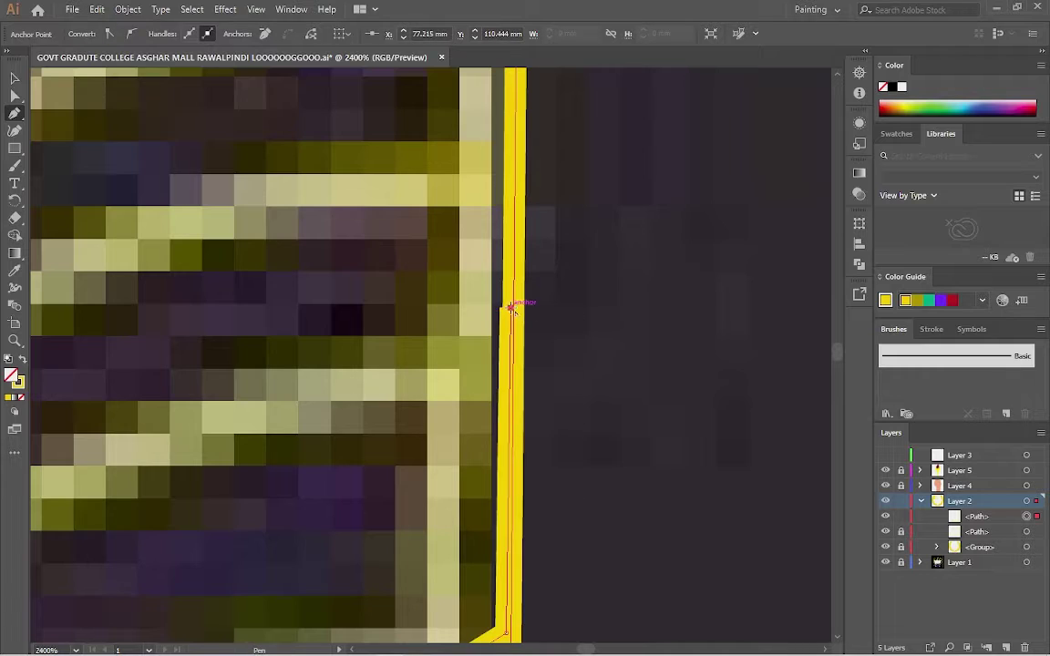
scroll(299, 364, down, 3)
scroll(352, 441, left, 3)
click(125, 504)
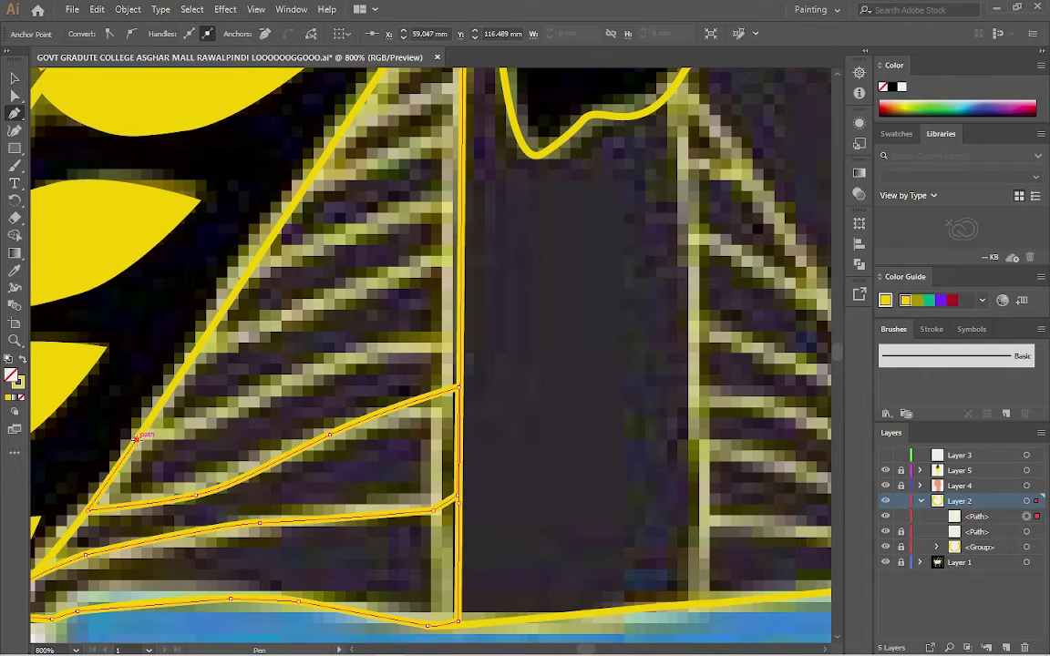
click(457, 346)
scroll(457, 346, up, 4)
scroll(460, 197, down, 5)
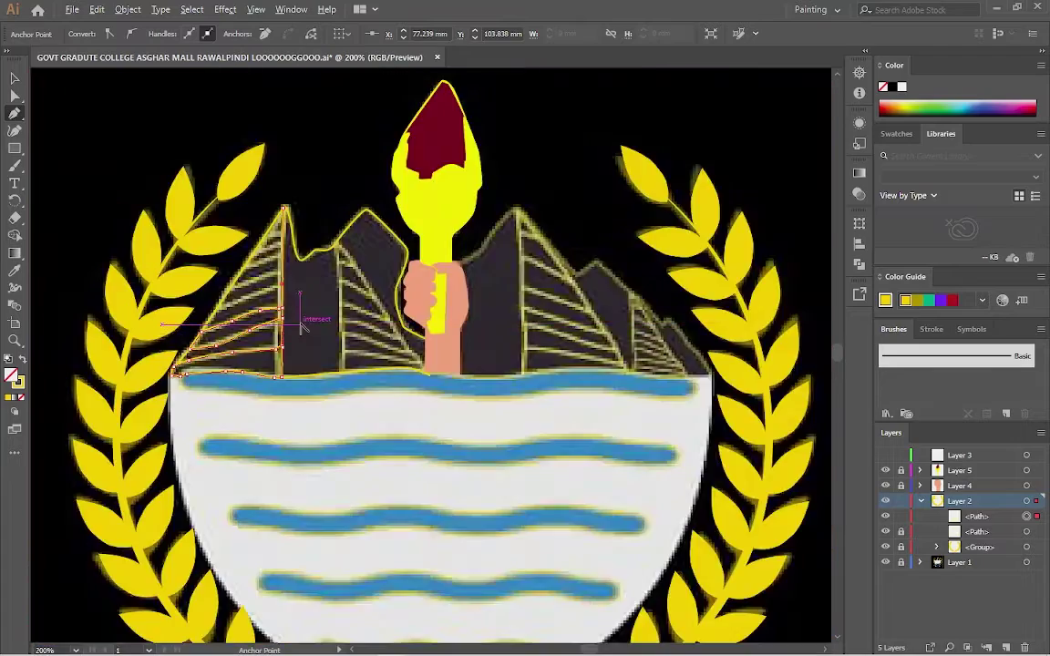
Trace the middle hatch lines of the leftmost mountain between its slope and vertical edge
scroll(304, 304, up, 3)
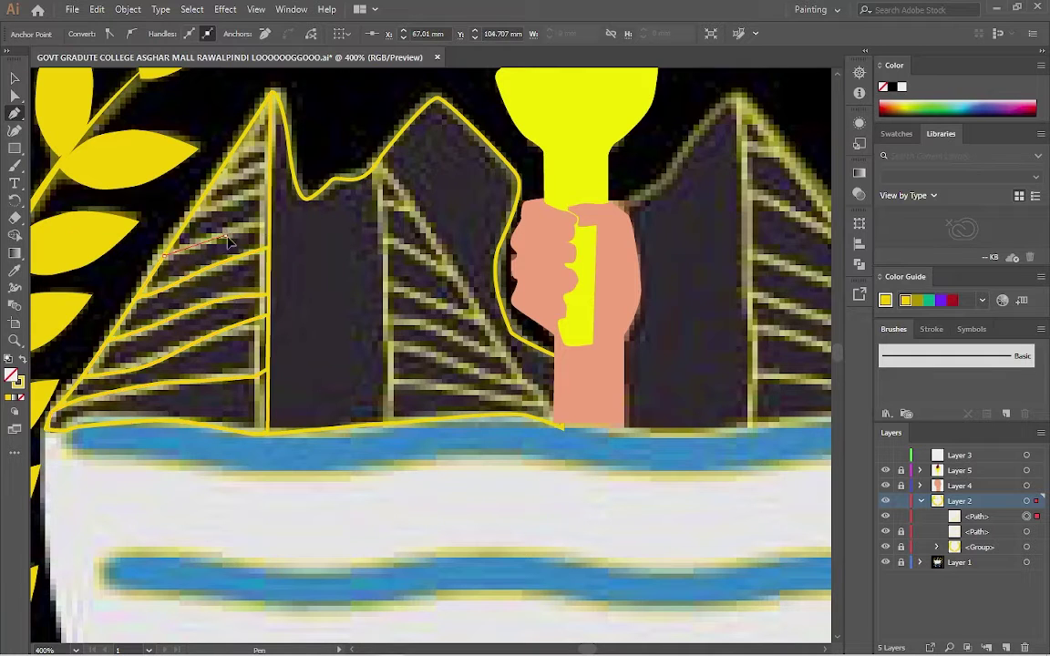
click(258, 221)
scroll(258, 224, up, 1)
scroll(244, 246, up, 3)
click(316, 197)
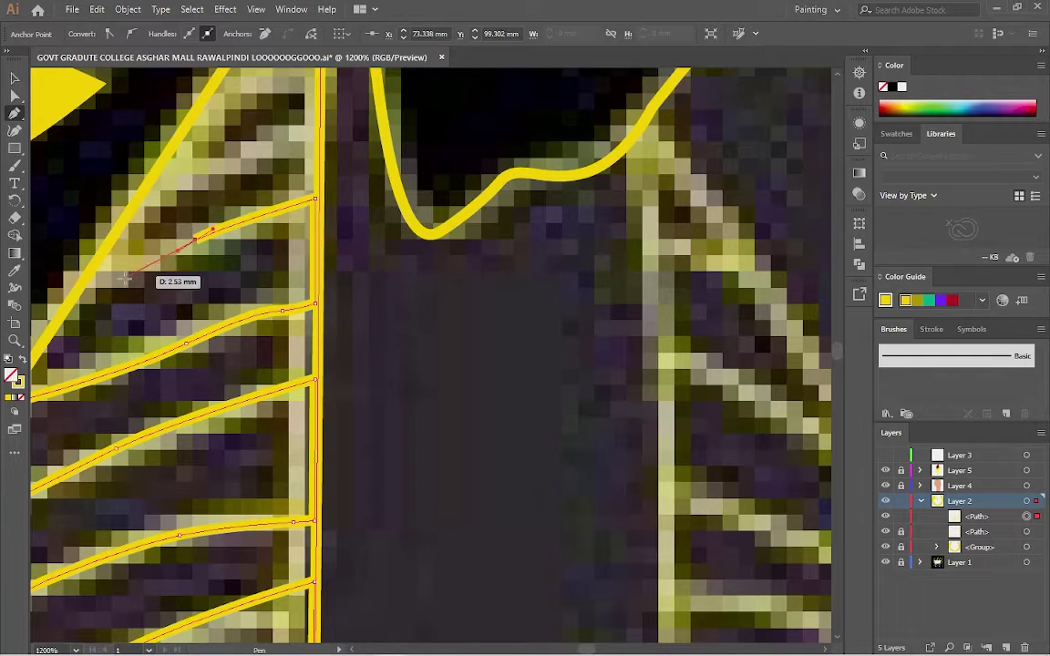
click(77, 289)
click(315, 122)
Trace the uppermost hatch lines of the leftmost mountain and finish the path at its peak
scroll(290, 162, up, 3)
click(204, 217)
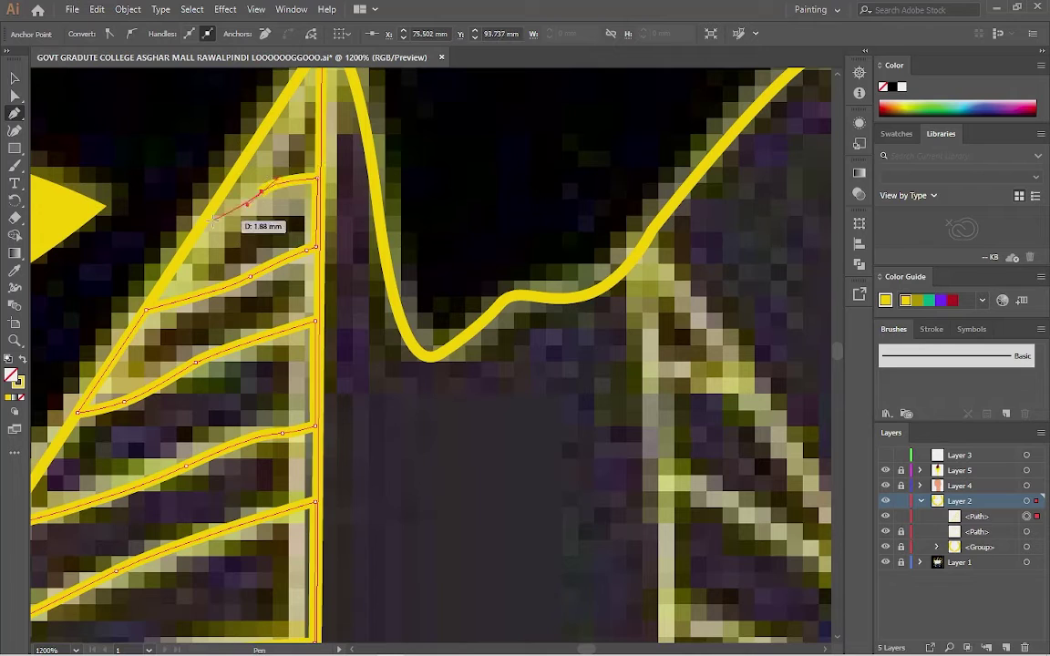
click(316, 174)
click(320, 115)
scroll(287, 105, up, 1)
ctrl+click(286, 106)
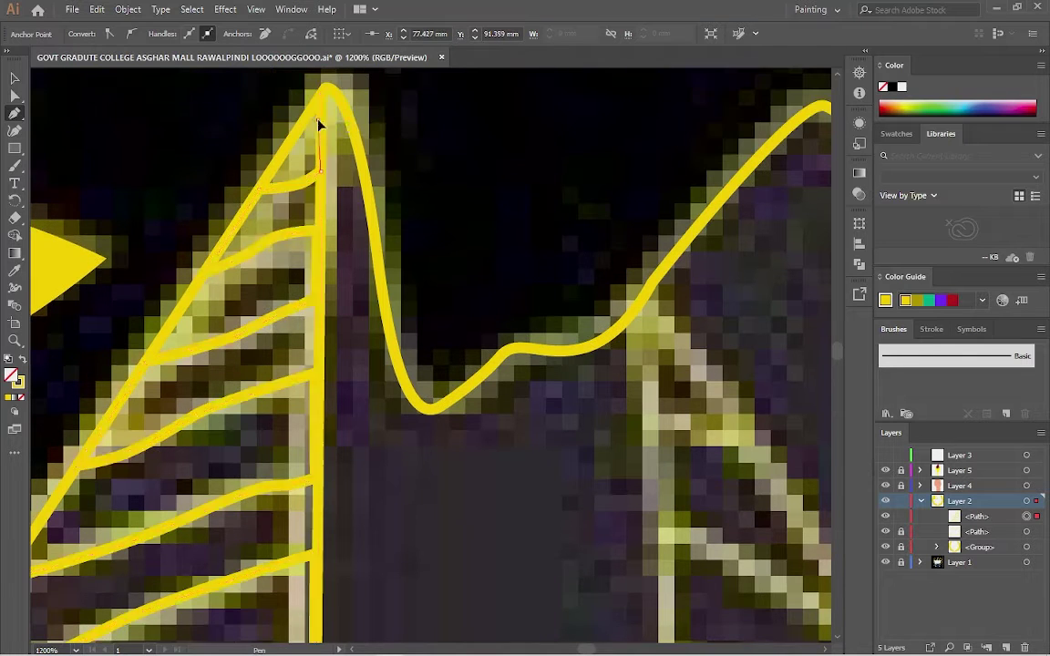
ctrl+click(286, 185)
drag(273, 186, 261, 179)
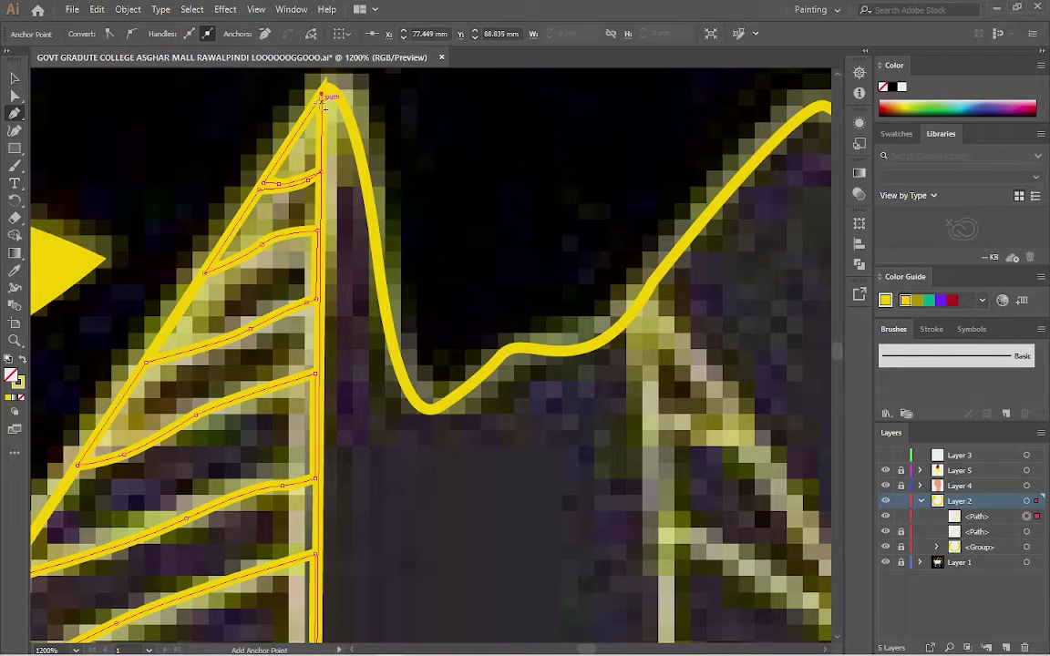
Set the hatch path's stroke to 2 pt and unlock the mountain outline path
key(ctrl+0)
key(v)
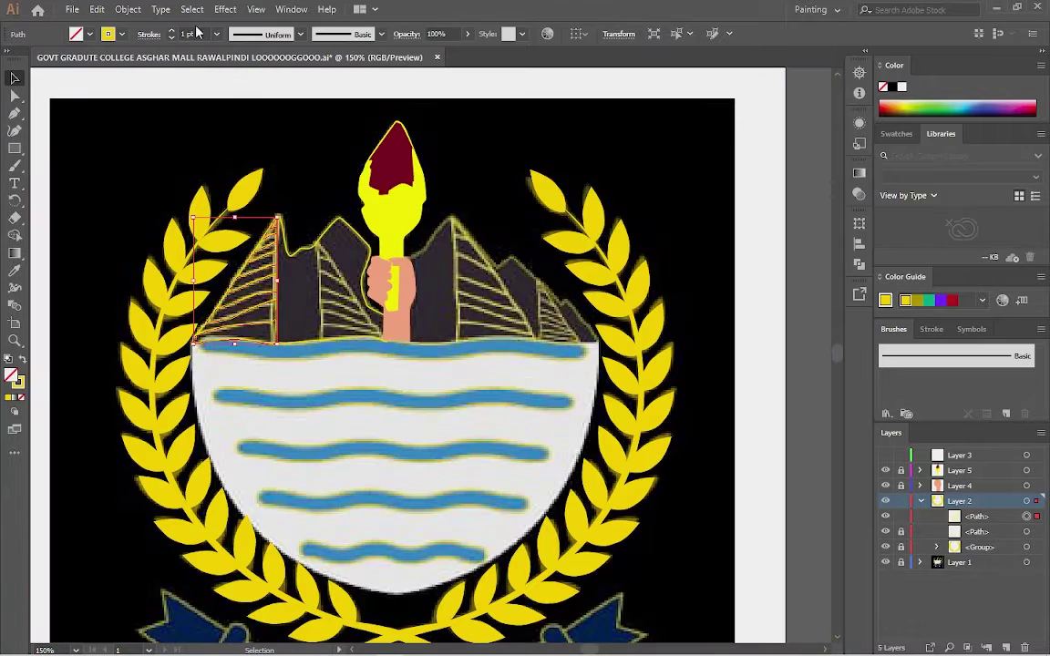
click(265, 309)
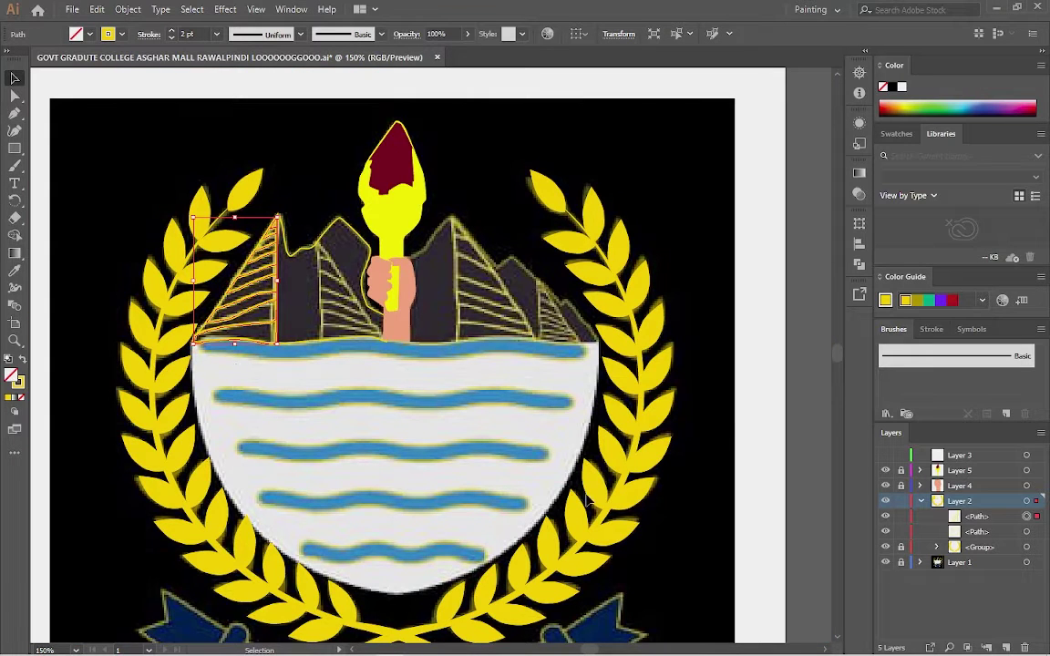
Fill the mountain outline with the dark mountain colour sampled from the reference image
click(331, 303)
double_click(11, 375)
key(Return)
key(i)
click(288, 292)
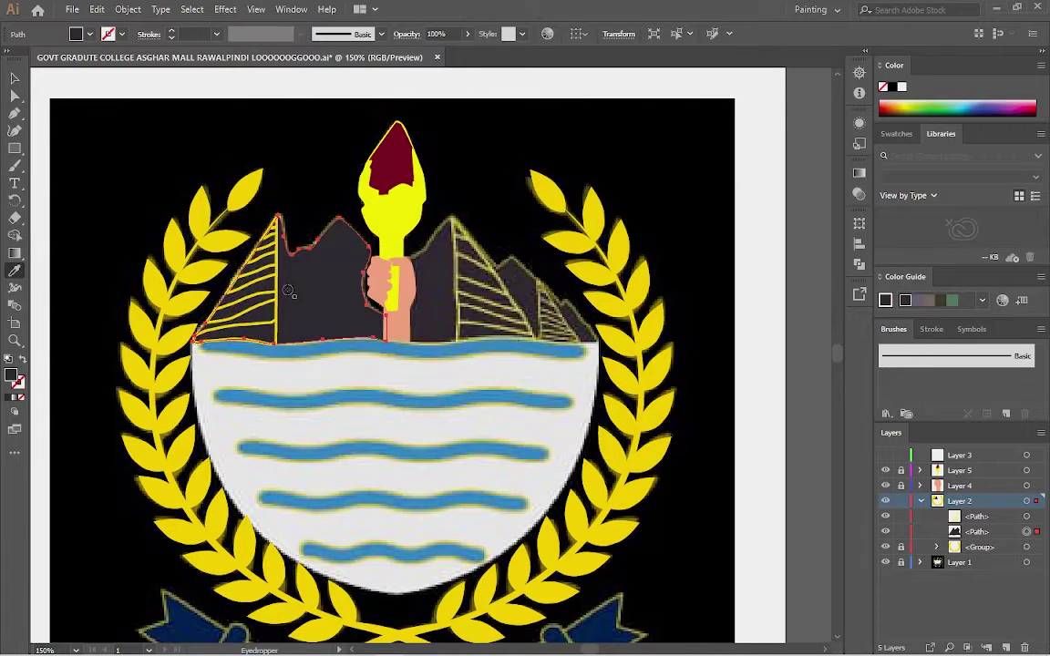
Try to colour the mountain outline's stroke by sampling the dark mountain and the yellow wreath
double_click(18, 381)
key(Return)
click(444, 315)
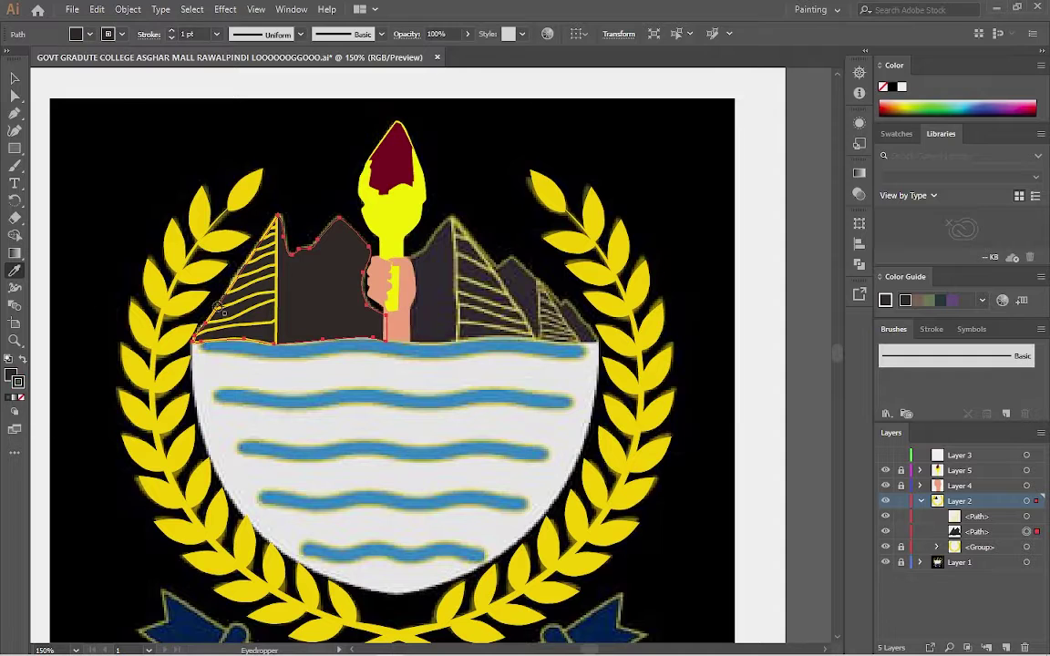
click(176, 310)
click(22, 361)
double_click(13, 386)
key(Escape)
key(slash)
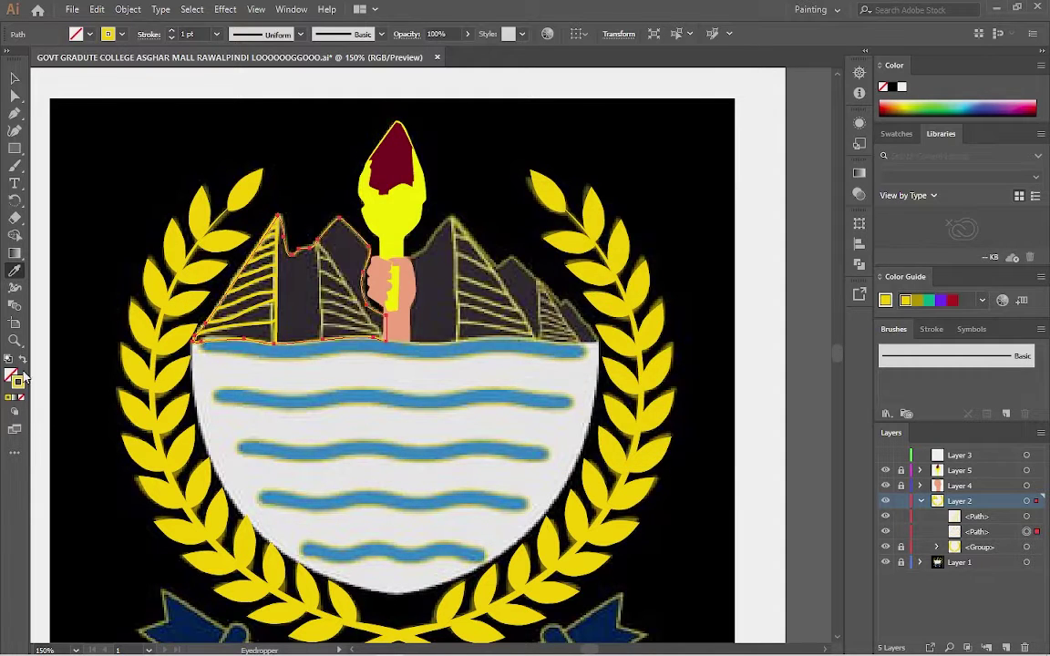
double_click(24, 376)
key(Escape)
click(430, 301)
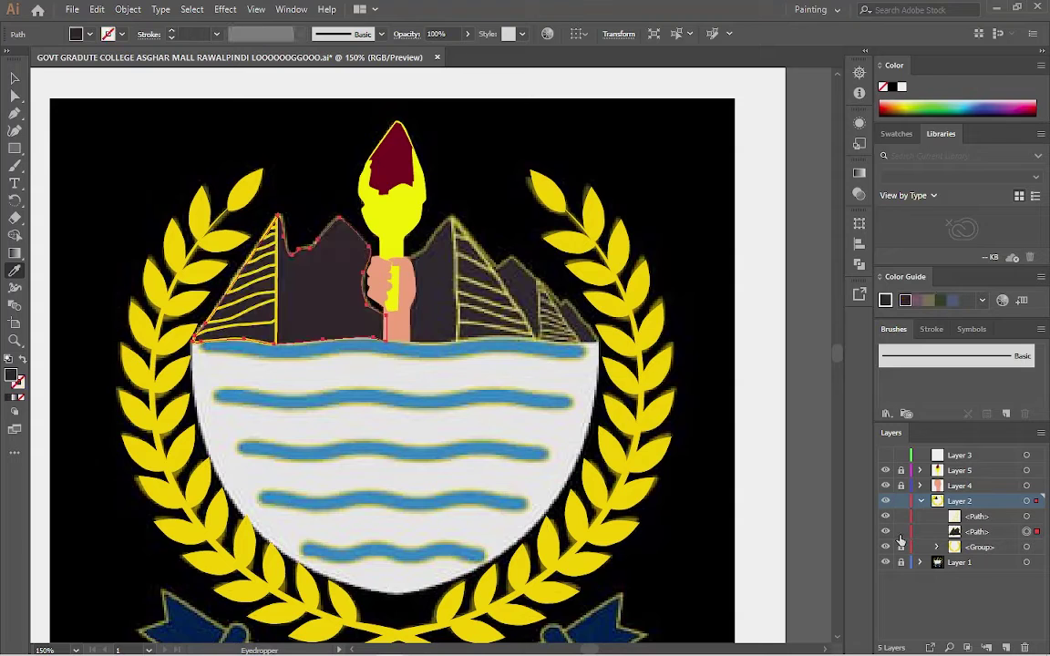
Give the mountain outline a yellow stroke through the Color Picker, keeping its dark fill
double_click(10, 374)
click(517, 267)
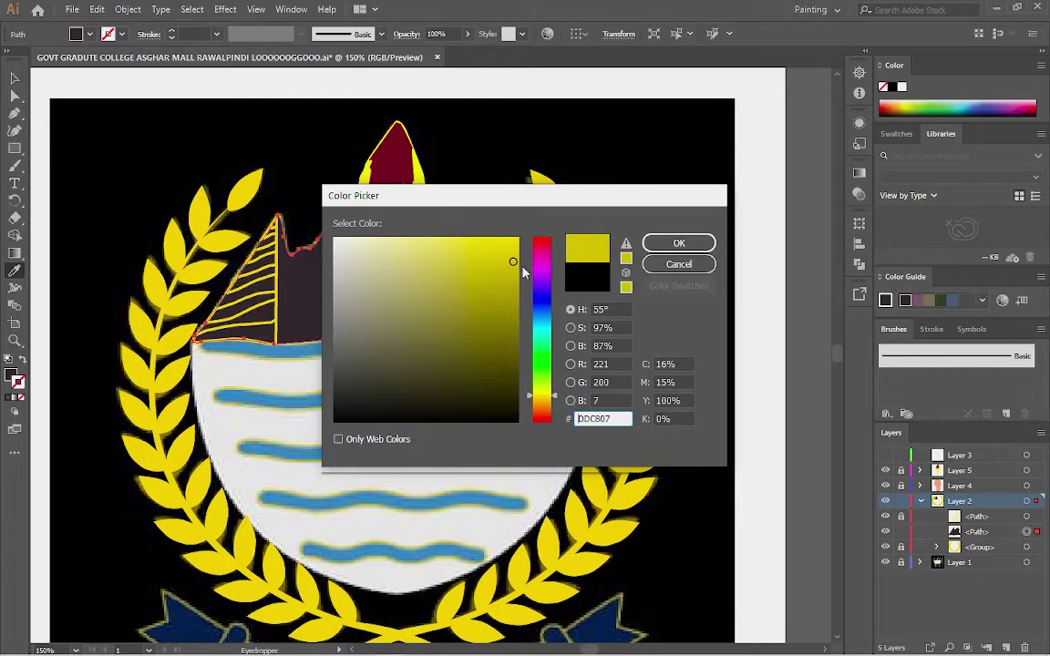
key(Return)
click(89, 34)
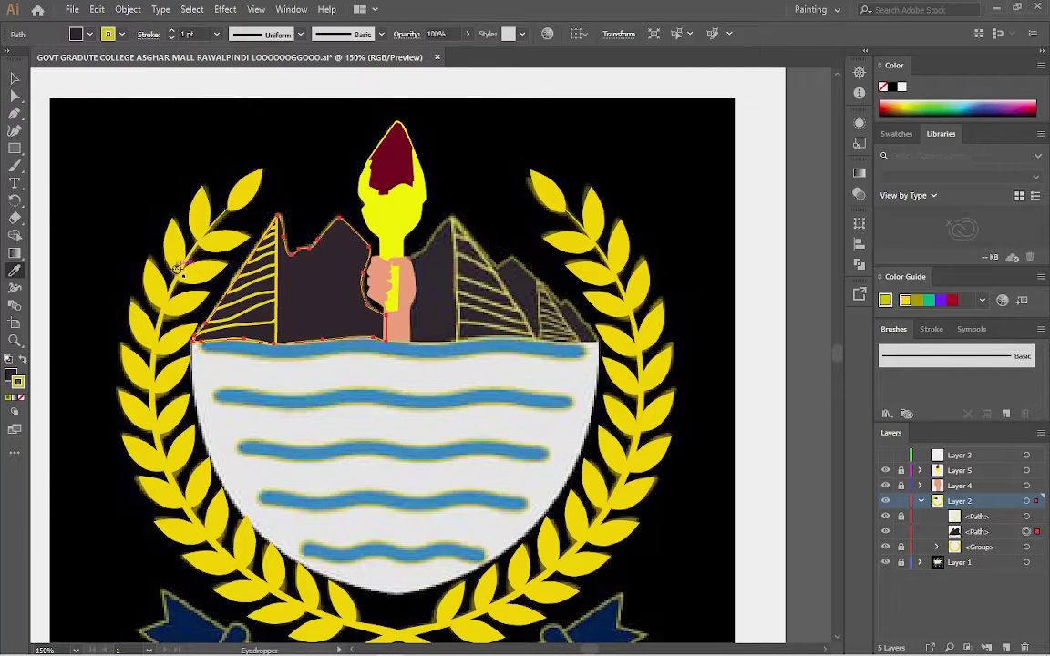
Set the mountain outline's stroke to 2 pt and remove its fill
click(22, 400)
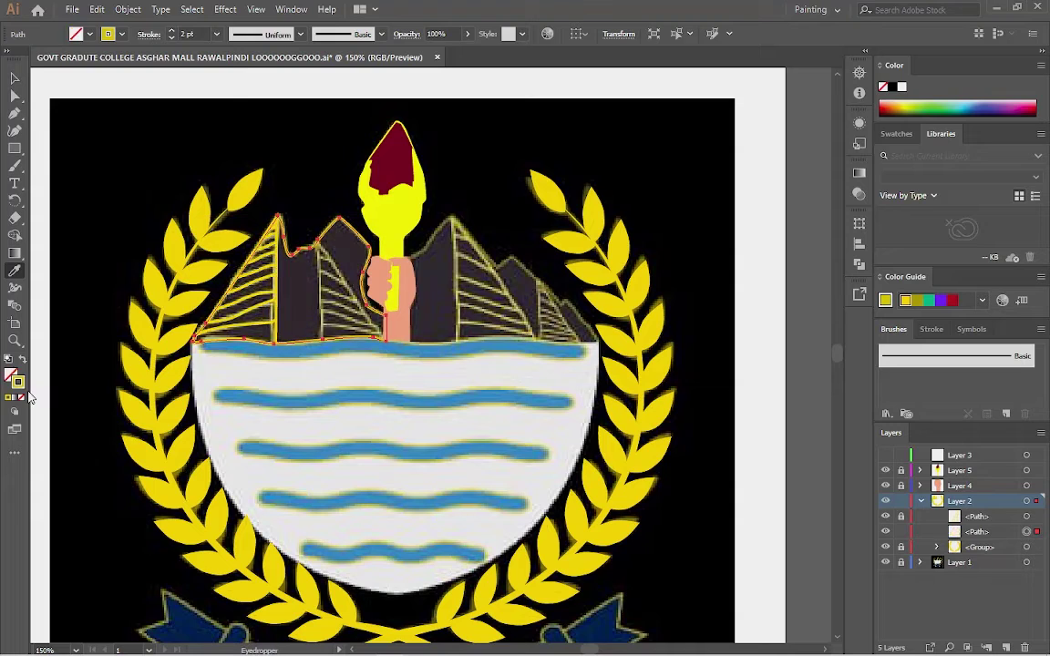
key(ctrl+z)
click(351, 149)
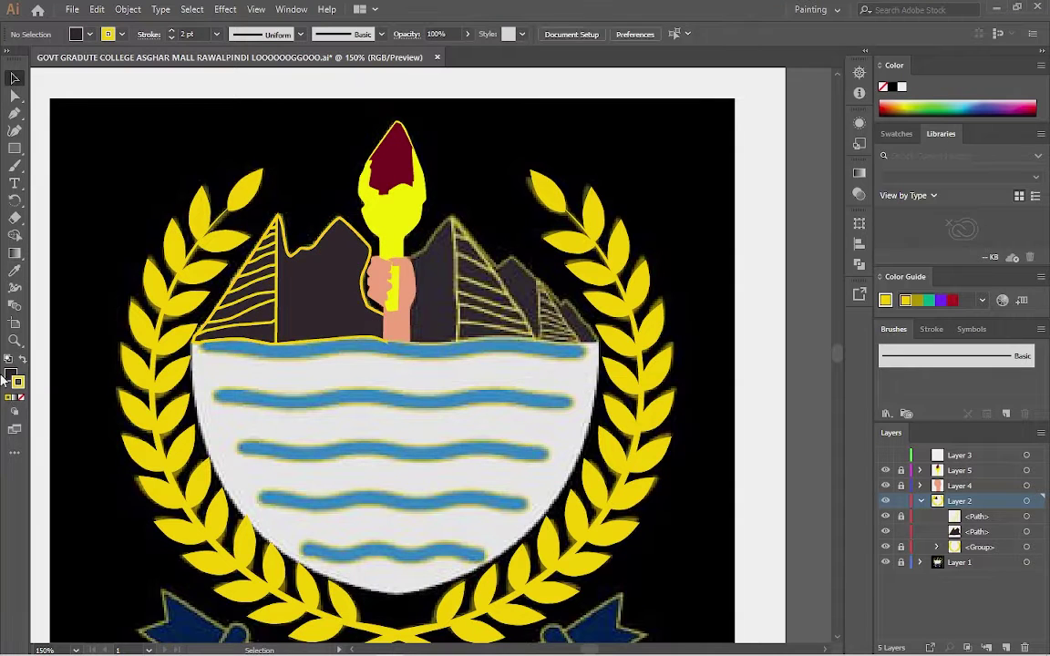
click(310, 239)
click(20, 404)
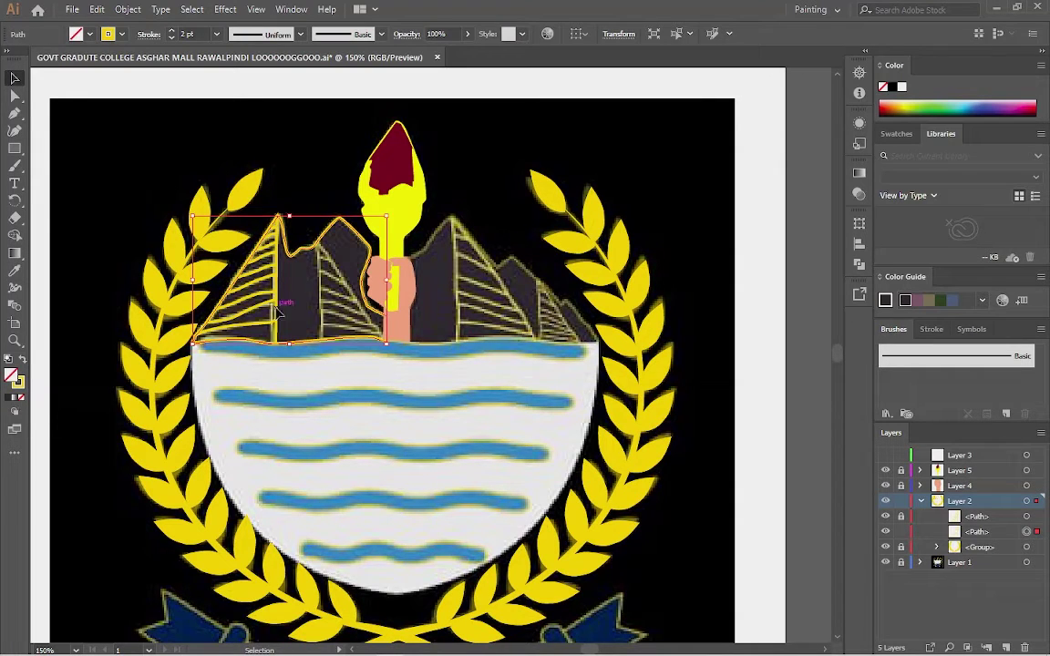
Duplicate the left mountain's yellow stripe pattern onto the second mountain and mirror the copy horizontally
click(14, 94)
click(278, 303)
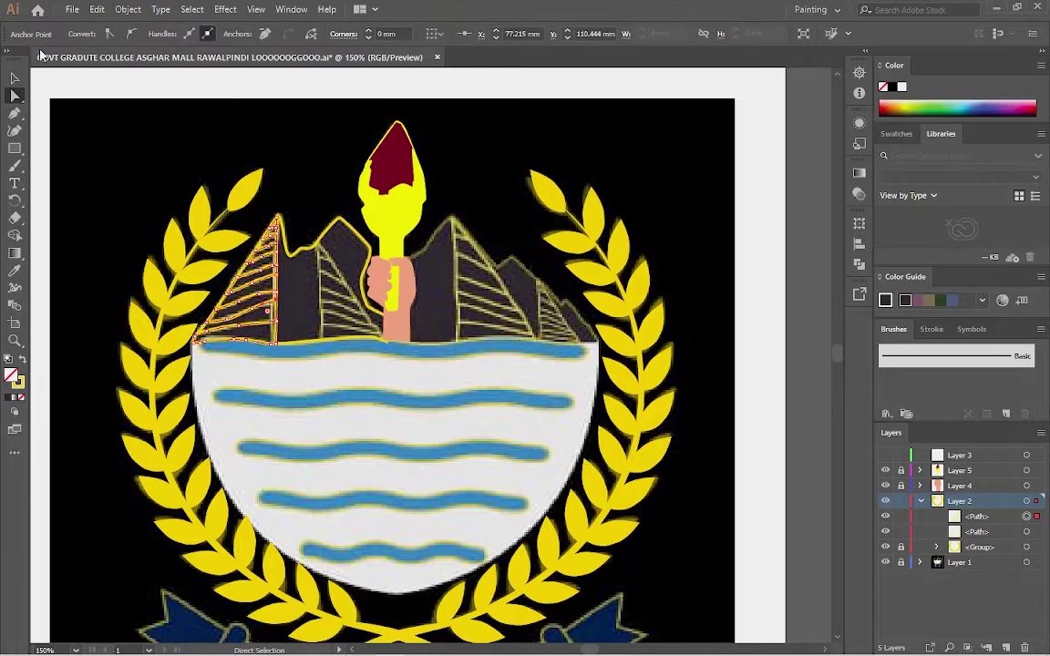
key(v)
drag(235, 274, 308, 270)
right_click(338, 280)
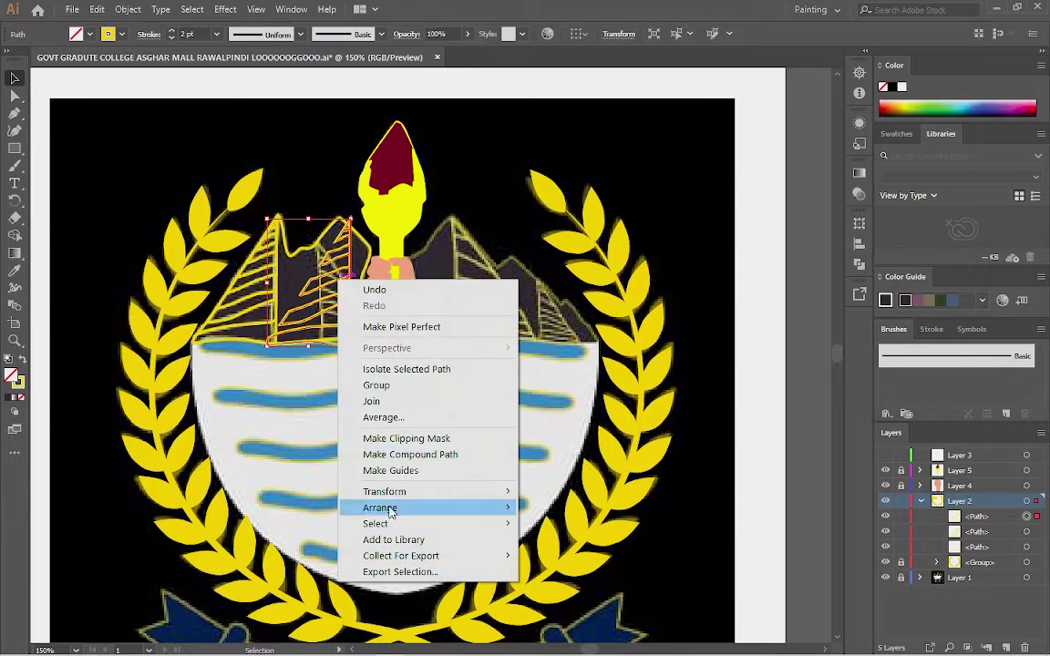
click(583, 540)
Move the mirrored stripes into place, resize them to about 17 by 25 mm, and rotate them slightly to follow the second mountain's slope
key(ctrl+plus)
key(ctrl+plus)
key(ctrl+plus)
key(ctrl+plus)
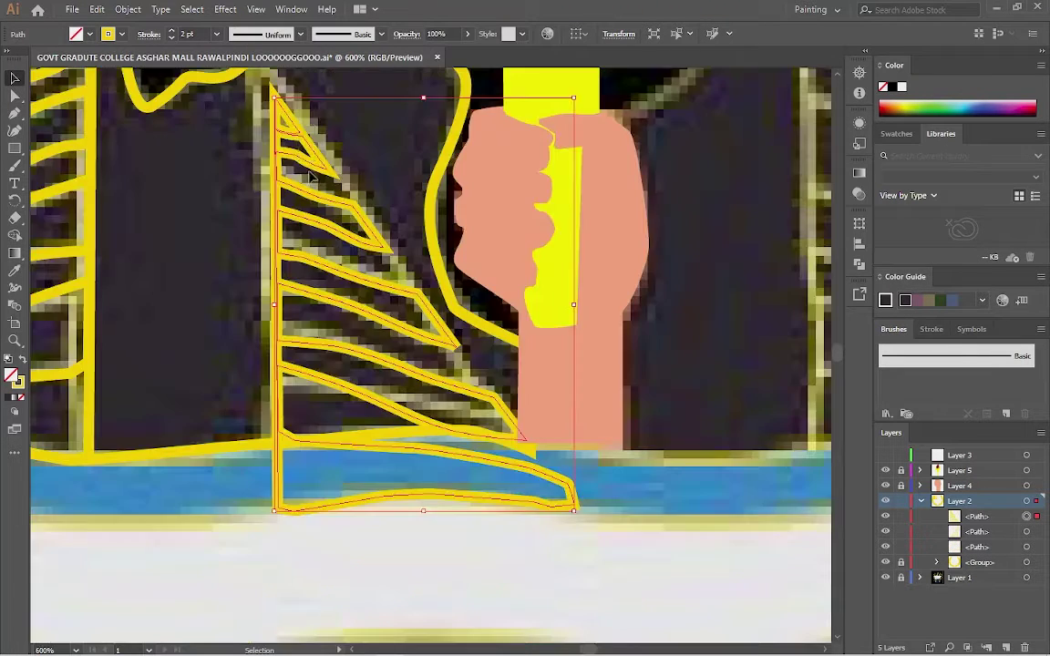
drag(273, 97, 317, 98)
drag(550, 456, 523, 444)
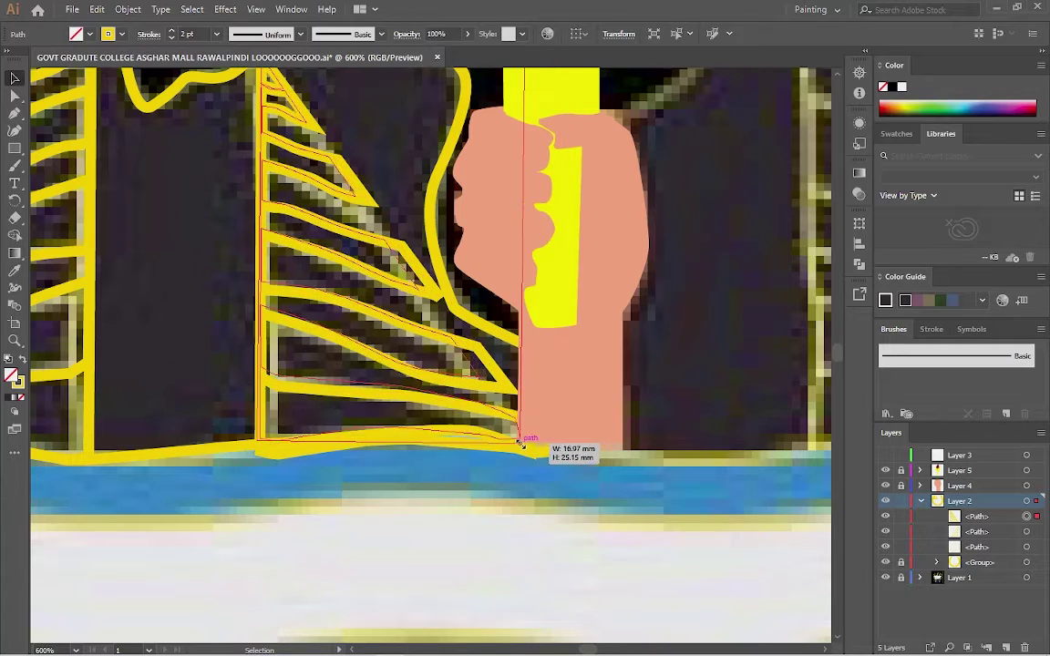
scroll(485, 394, up, 3)
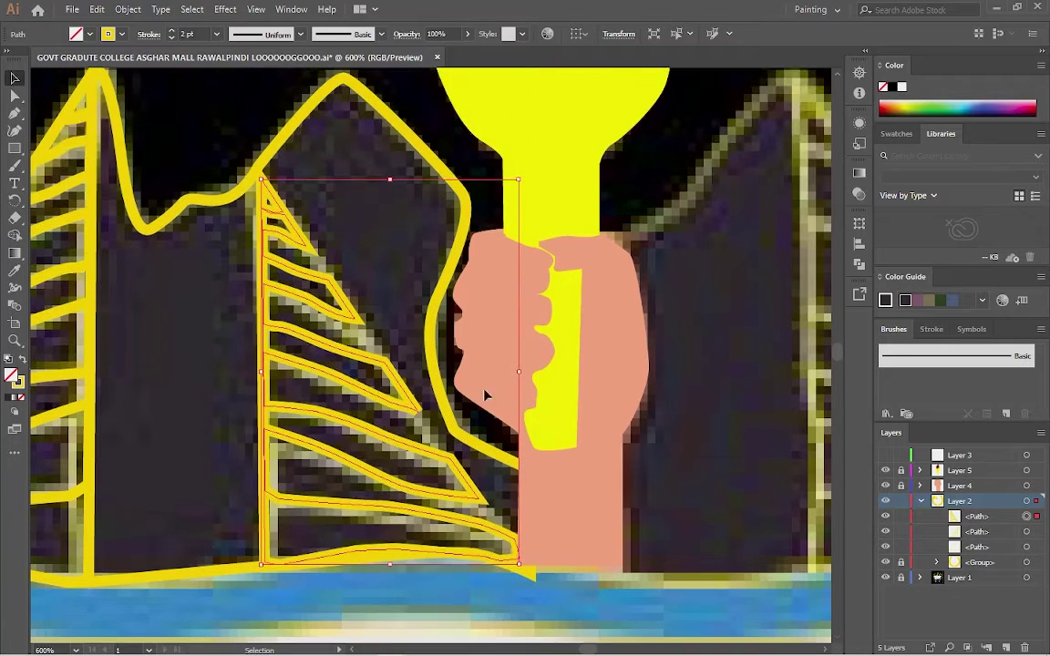
click(485, 394)
click(428, 401)
drag(525, 175, 516, 171)
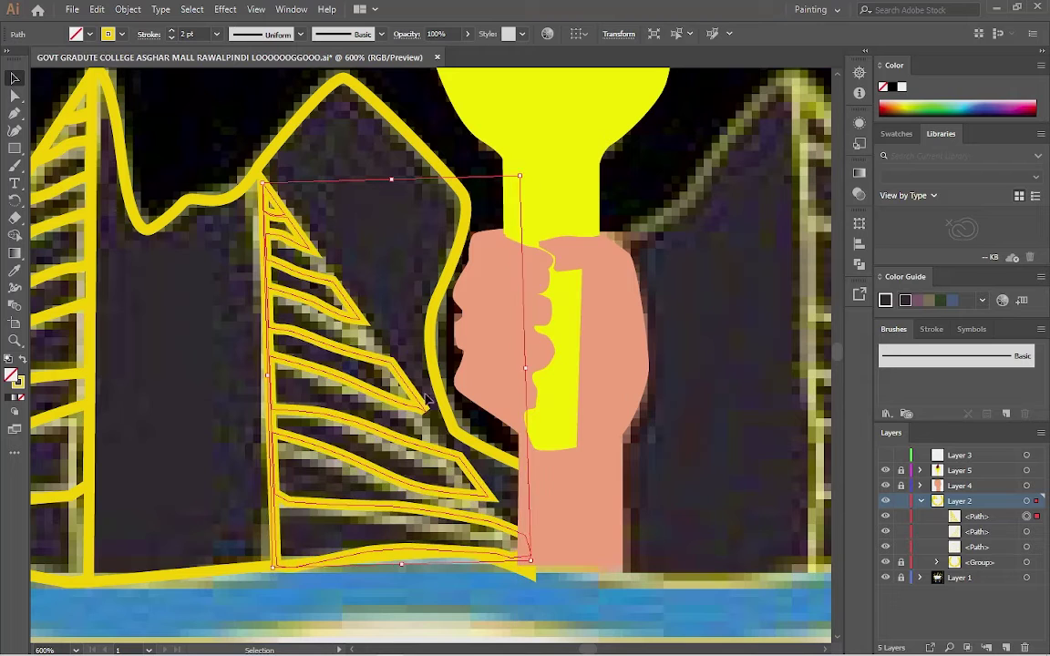
Lock the second mountain's stripes and draw a straight yellow line down its slope from the top of the stripes to the base
scroll(426, 401, up, 3)
click(901, 516)
key(p)
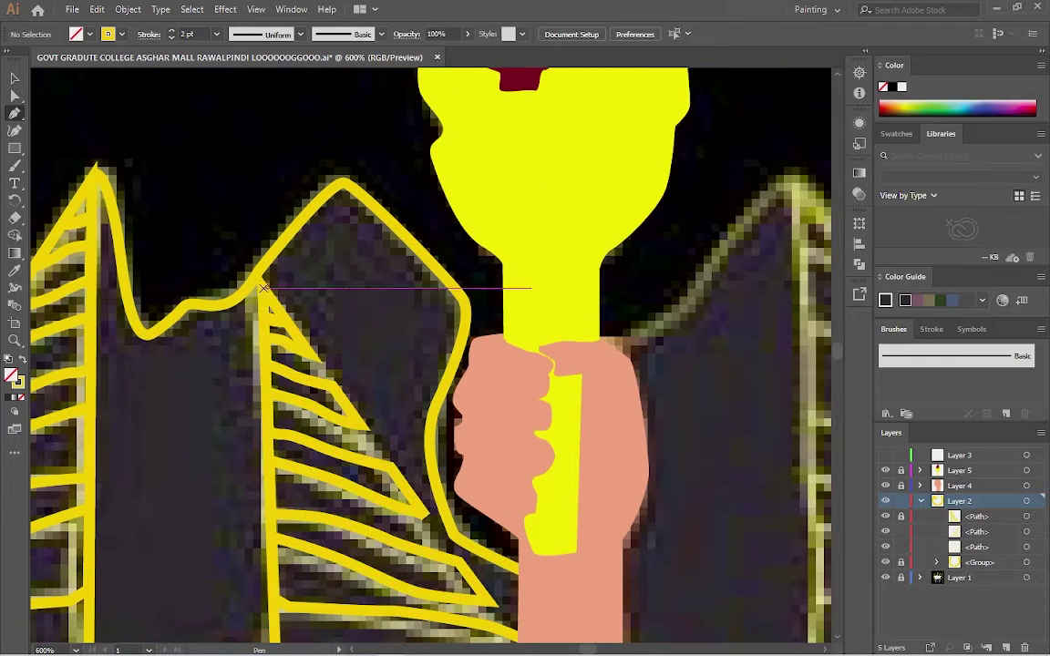
scroll(456, 368, down, 4)
click(538, 527)
click(14, 80)
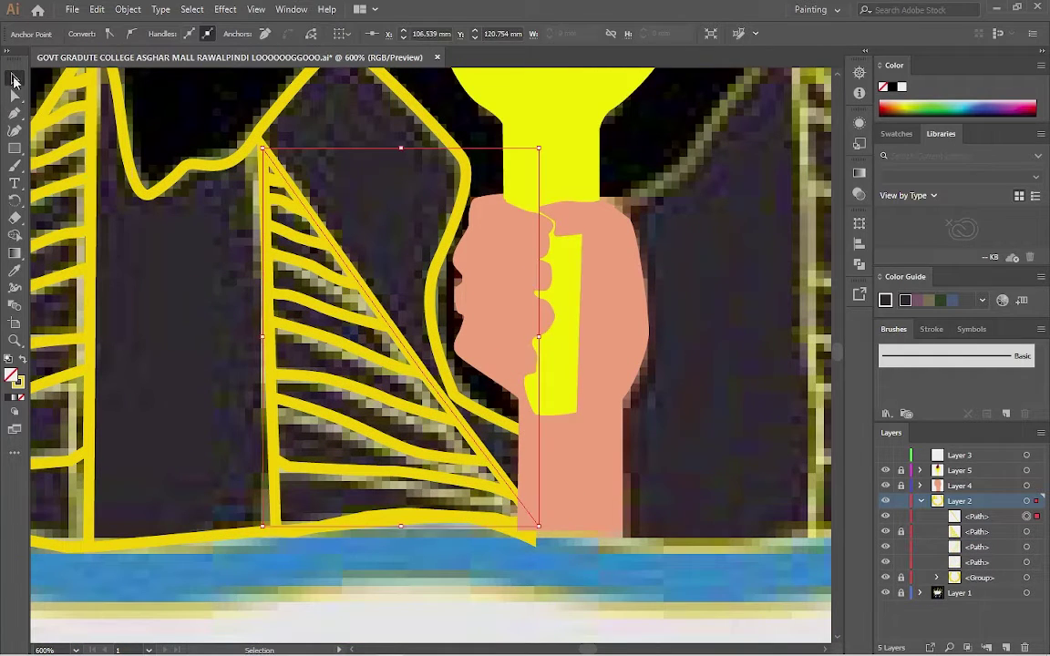
Group the slope line with the second mountain's stripe pattern
drag(265, 321, 266, 322)
click(310, 330)
right_click(356, 326)
click(392, 409)
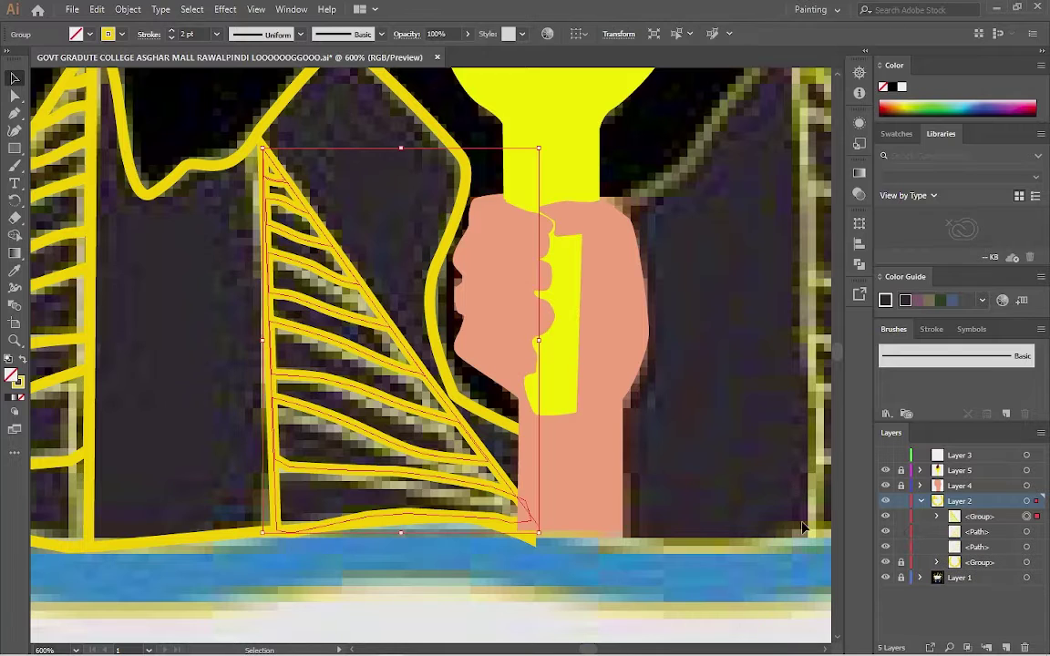
Give the left mountains' outline its dark fill back and group it with both stripe patterns
key(ctrl+minus)
key(ctrl+minus)
key(ctrl+minus)
key(ctrl+minus)
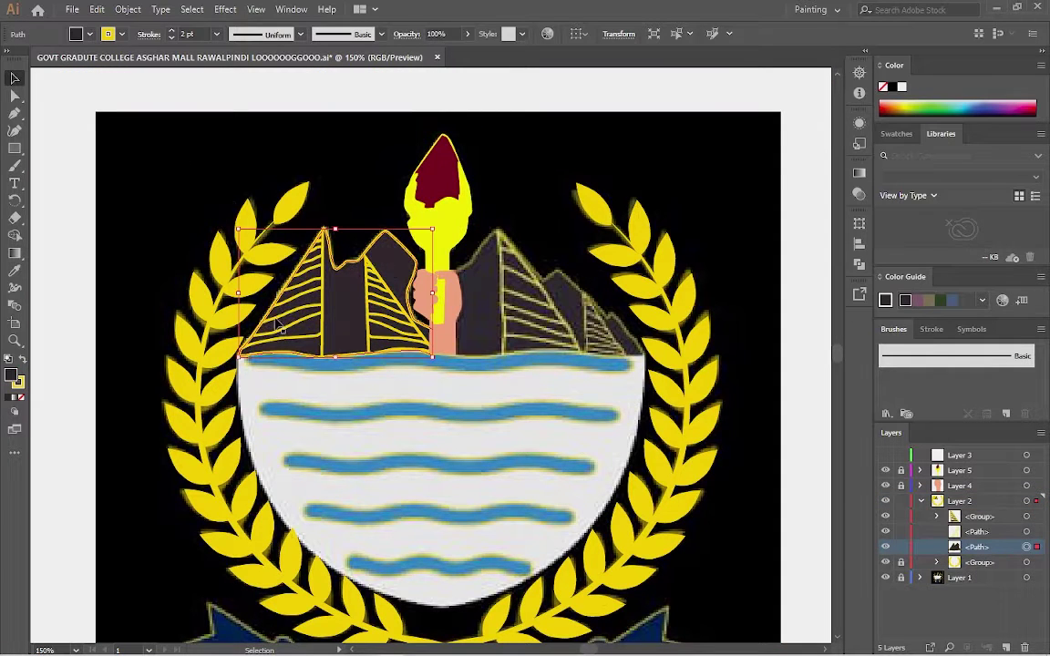
click(73, 189)
click(980, 516)
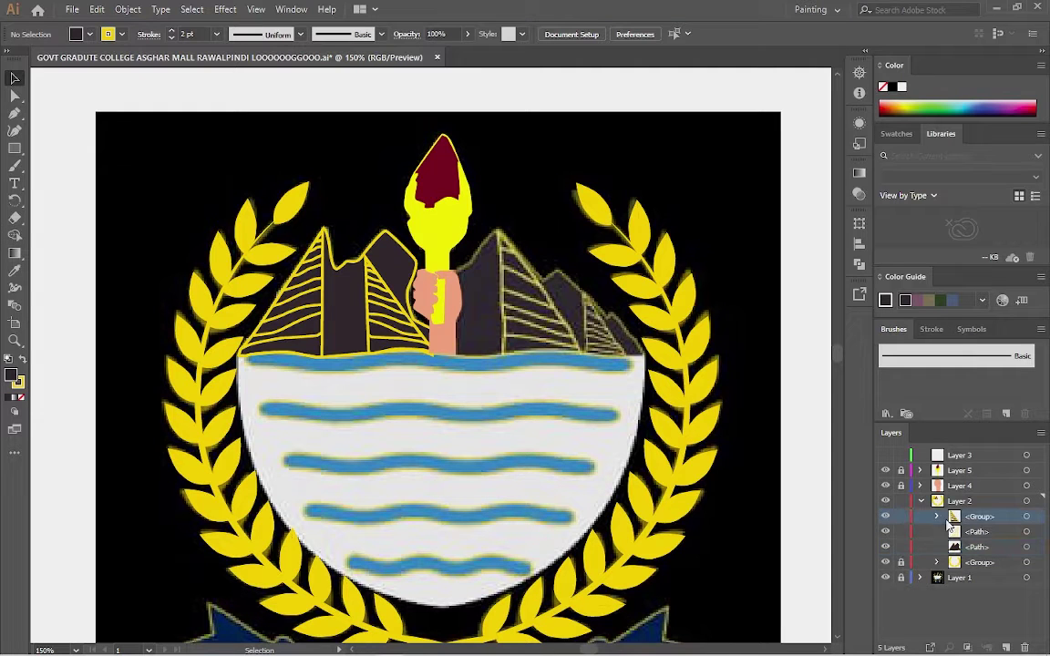
shift+click(973, 549)
key(ctrl+g)
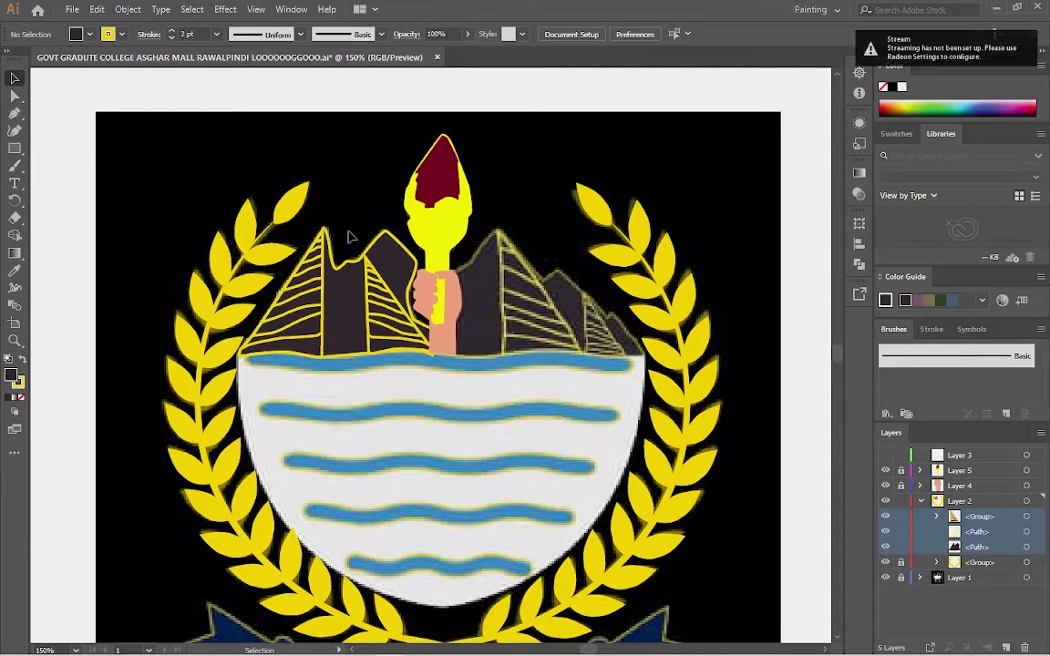
drag(439, 333, 246, 336)
key(v)
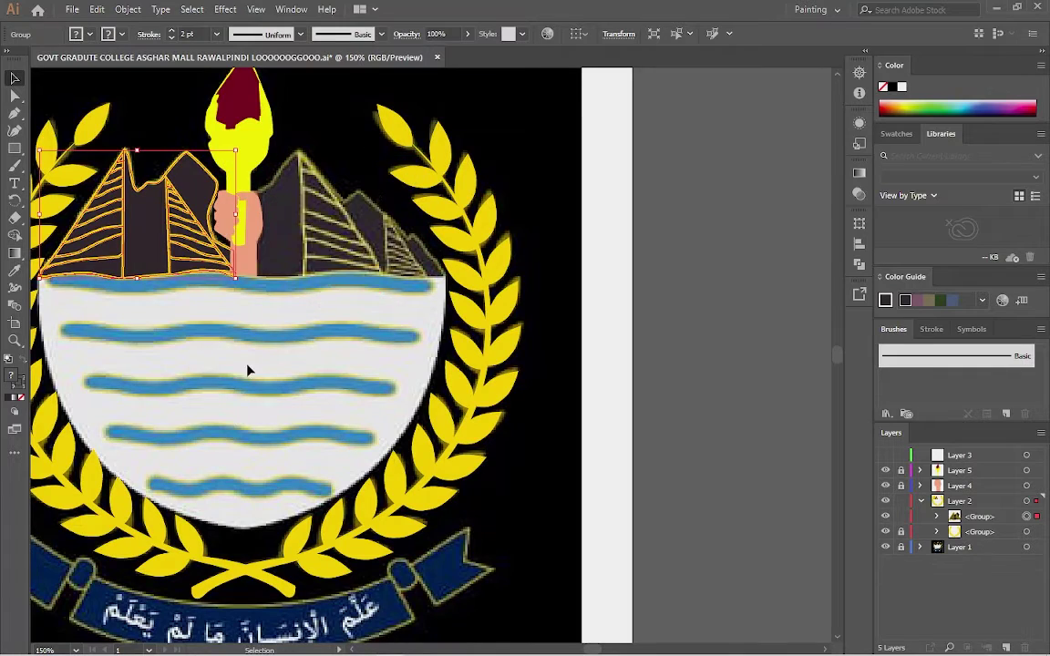
click(569, 340)
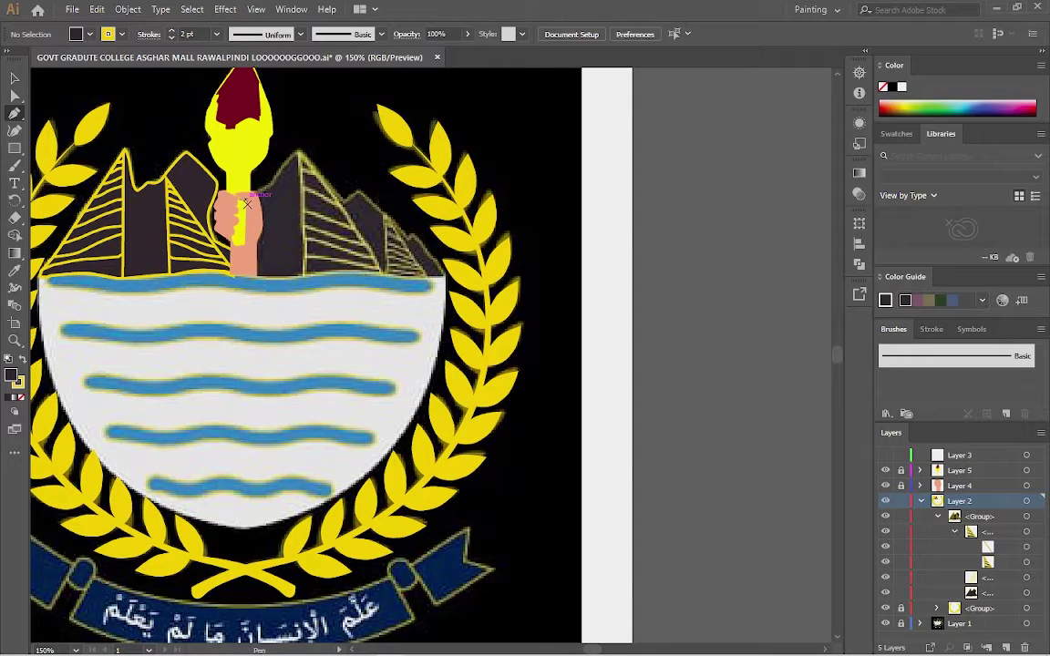
Trace the ridge of the right mountains with the Pen tool, from the hand over each peak to the last small one
scroll(246, 204, up, 5)
scroll(418, 152, up, 3)
click(211, 369)
drag(470, 155, 535, 199)
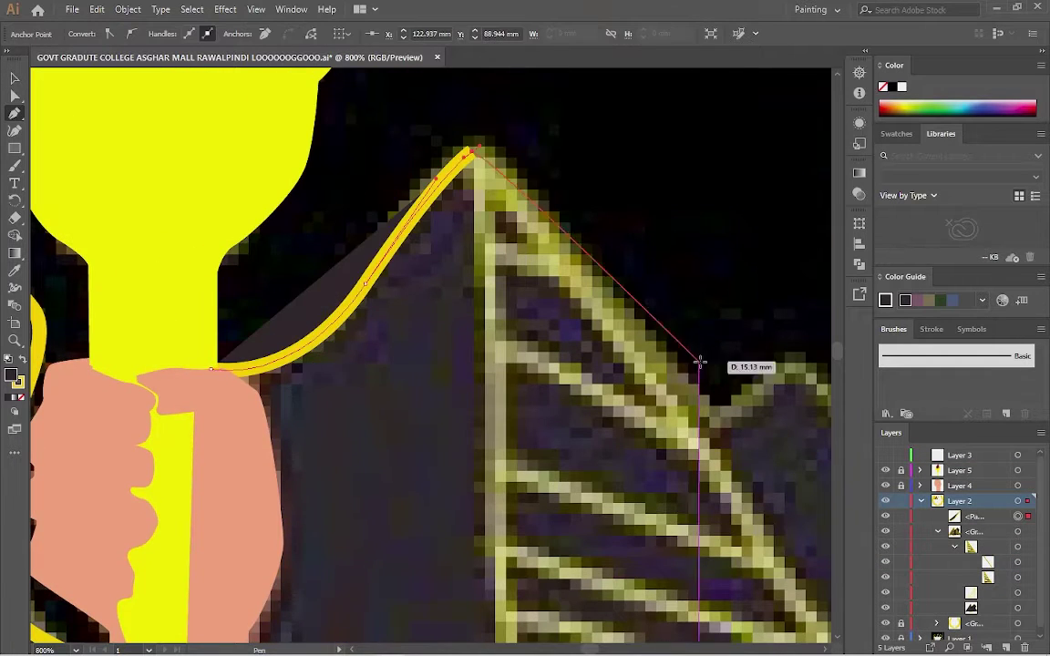
drag(699, 362, 529, 264)
click(540, 300)
click(563, 230)
drag(750, 352, 484, 306)
click(492, 284)
click(542, 281)
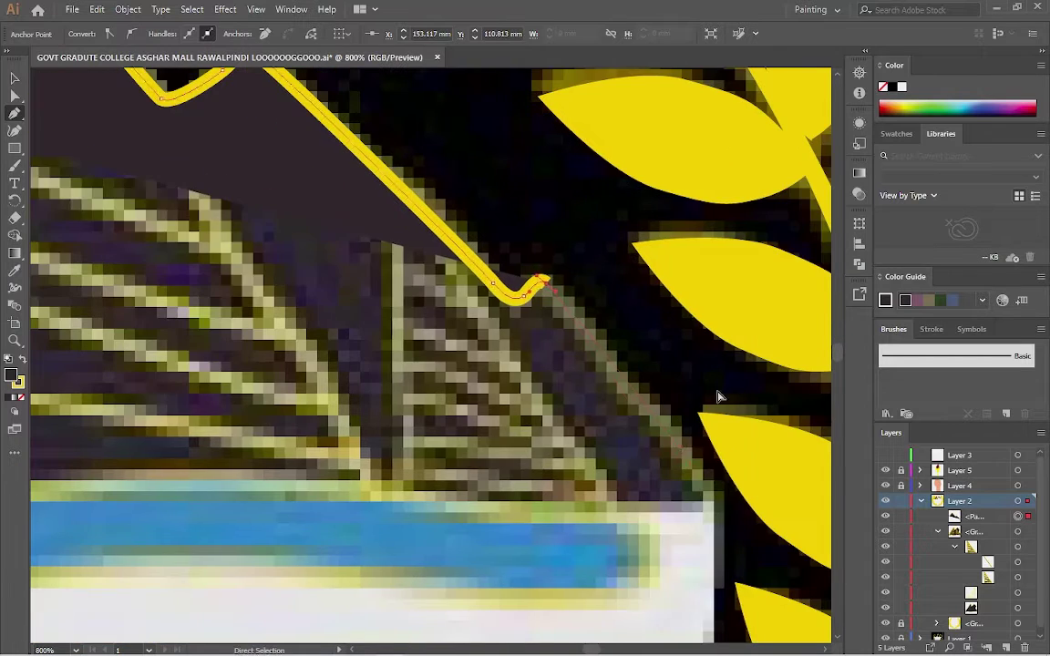
Complete the right mountain outline down the last slope and along the waterline to the hand, and remove its fill
scroll(717, 396, down, 2)
click(722, 492)
scroll(481, 499, down, 2)
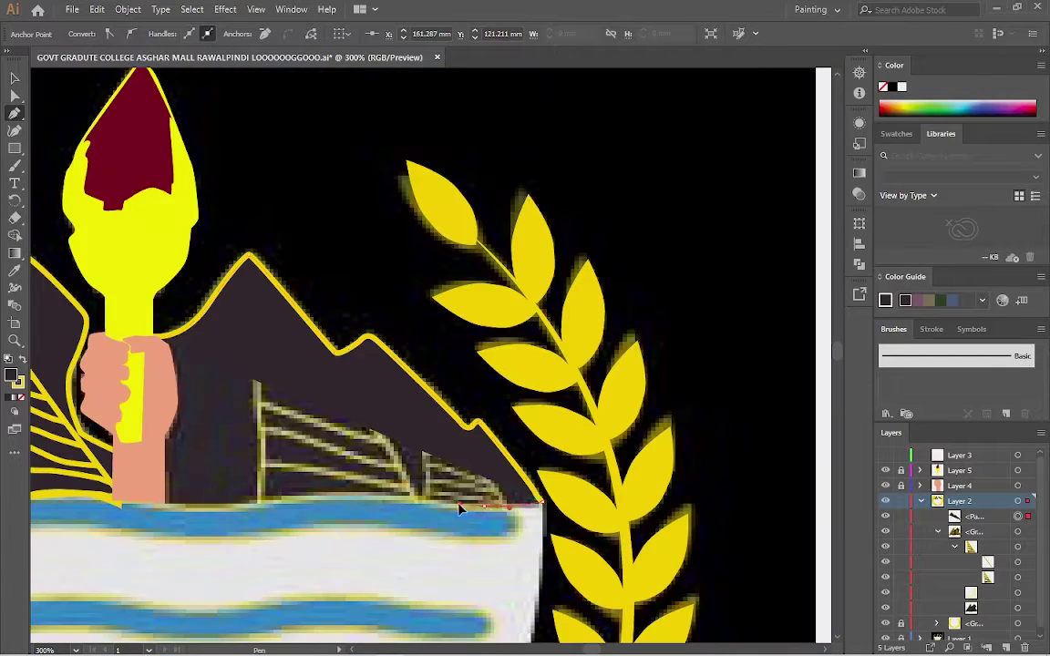
click(208, 508)
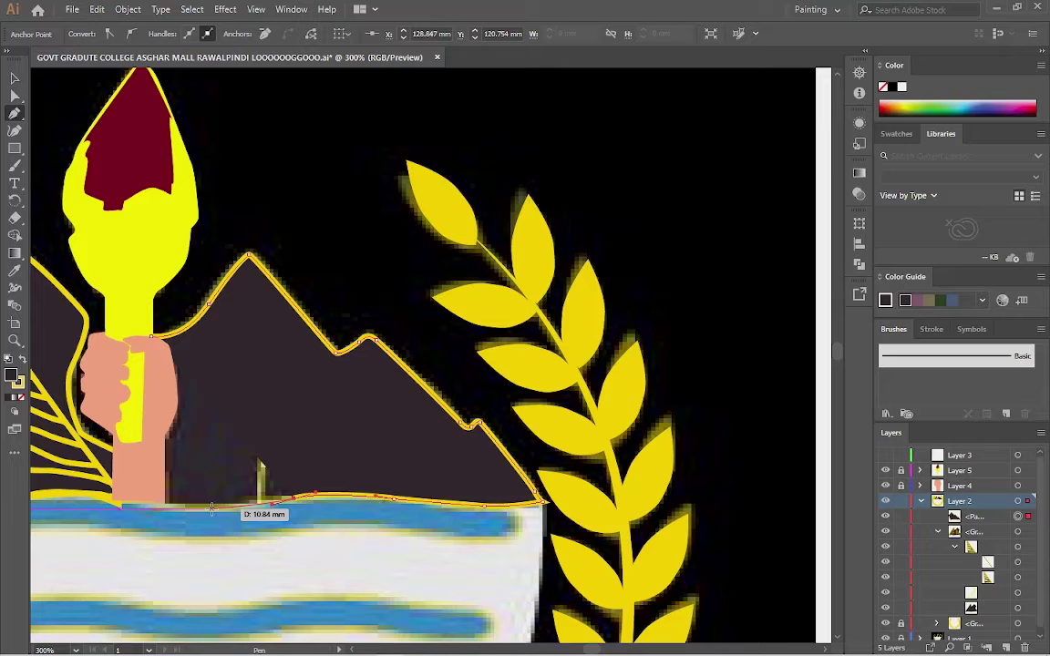
click(118, 503)
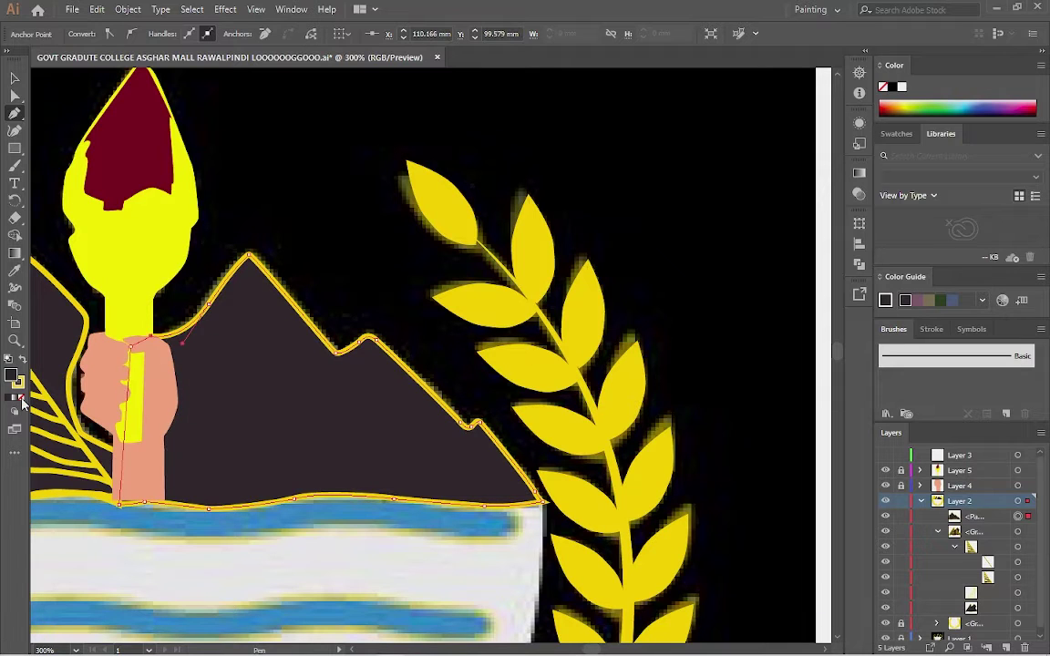
key(ctrl+shift+bracketleft)
key(v)
Lock the left mountain outline and the leftmost stripe pattern inside their group
click(885, 577)
click(885, 561)
click(887, 547)
click(972, 547)
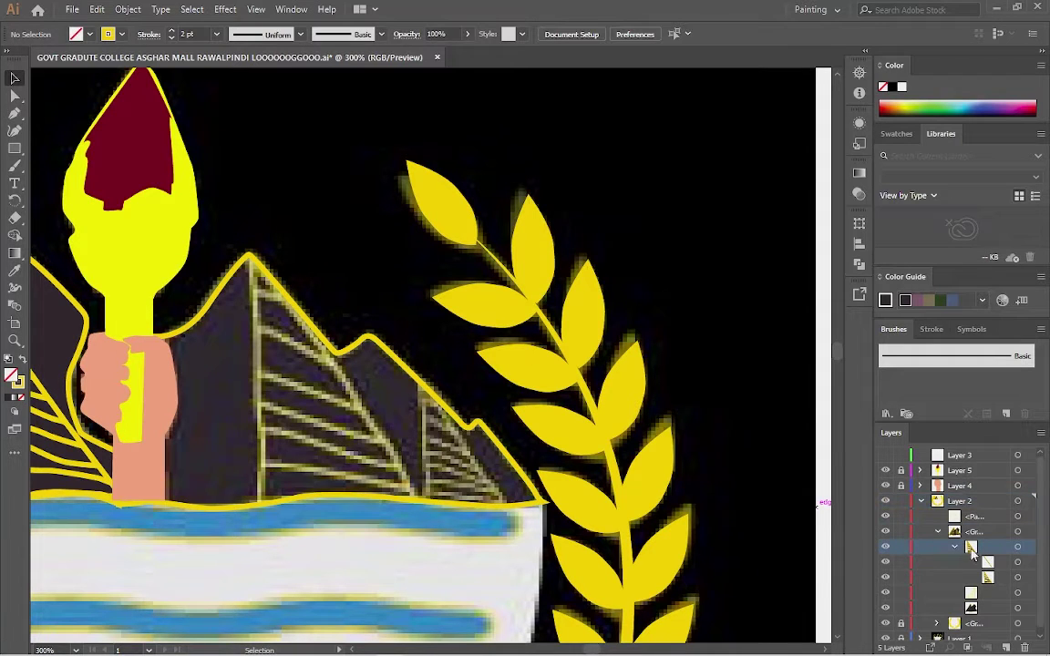
drag(987, 565, 901, 577)
scroll(356, 439, left, 5)
click(356, 440)
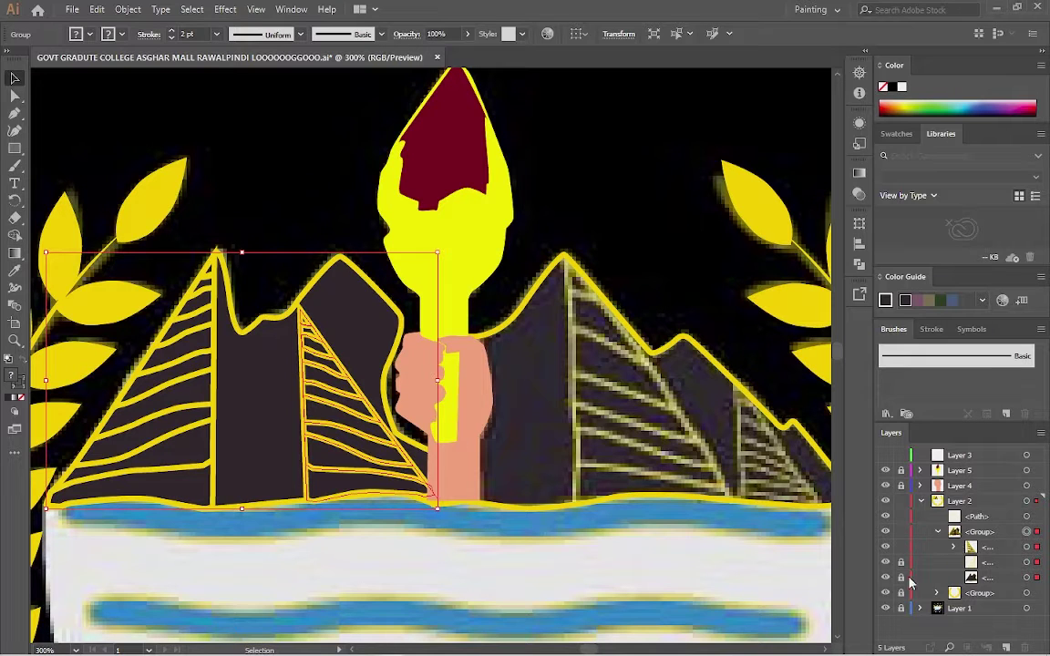
Duplicate the second mountain's stripe pattern onto the large right mountain, then resize and rotate the copy to fit its slope
click(985, 547)
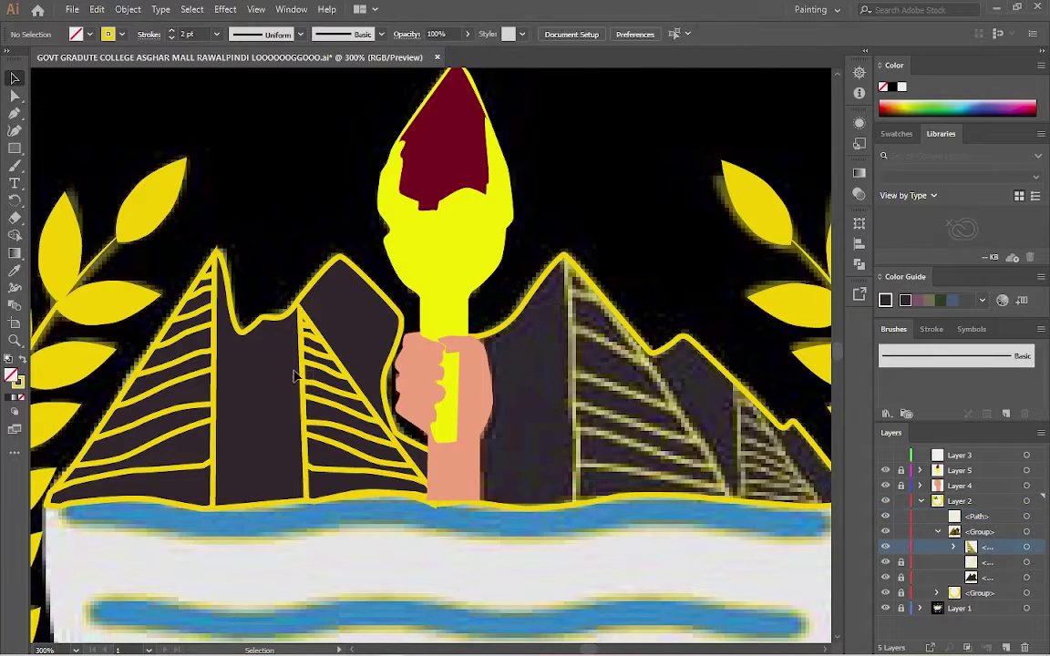
drag(354, 418, 387, 423)
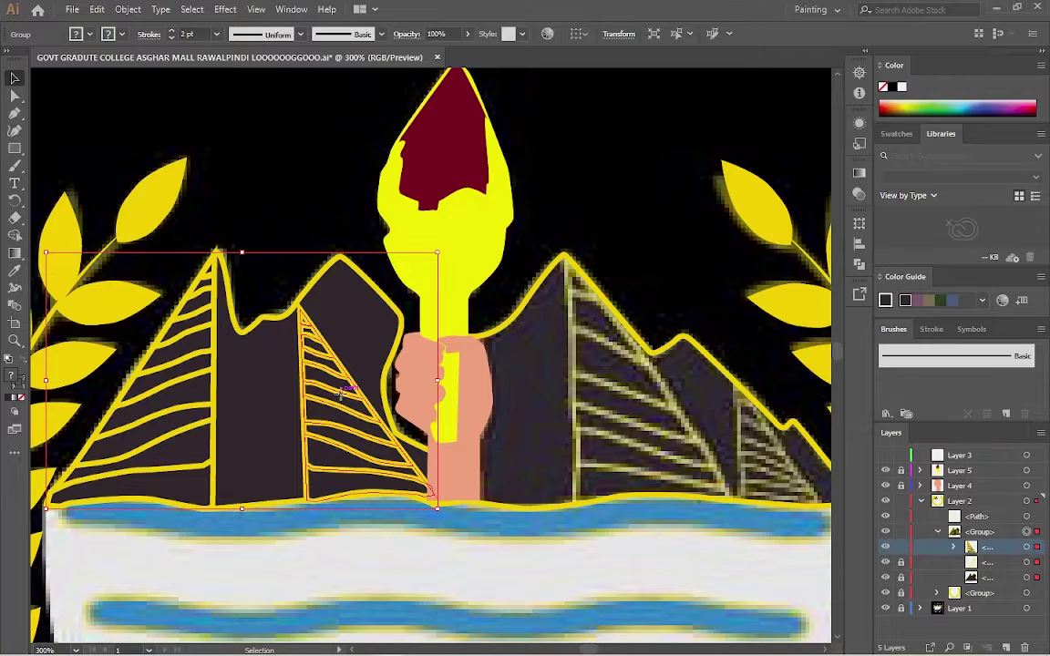
click(953, 547)
click(1014, 574)
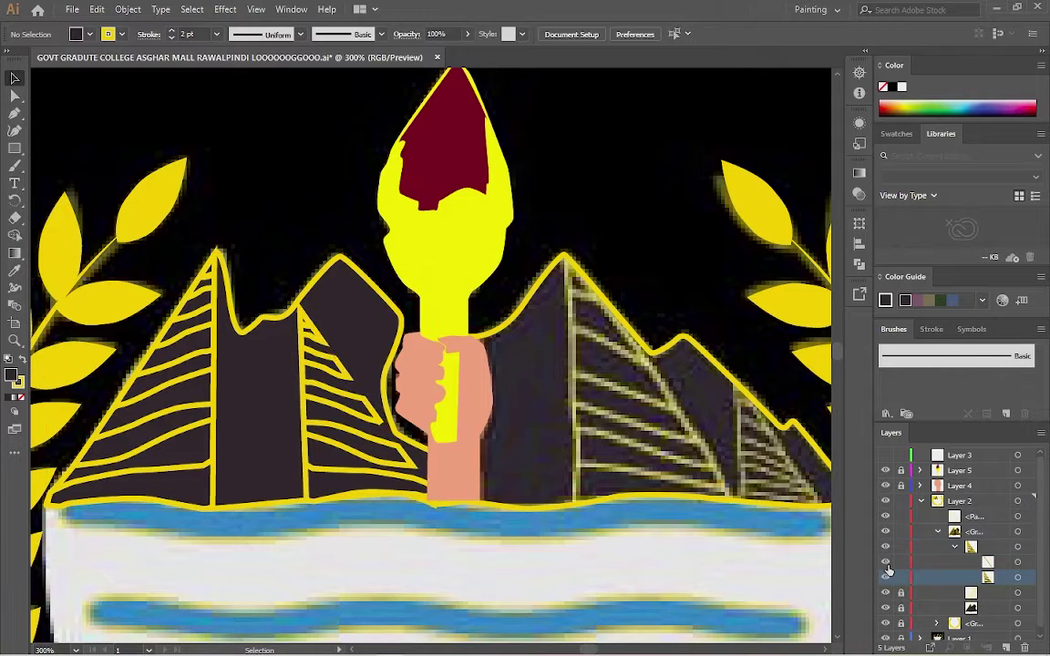
click(1019, 576)
drag(342, 387, 573, 507)
drag(699, 381, 730, 499)
drag(726, 381, 734, 379)
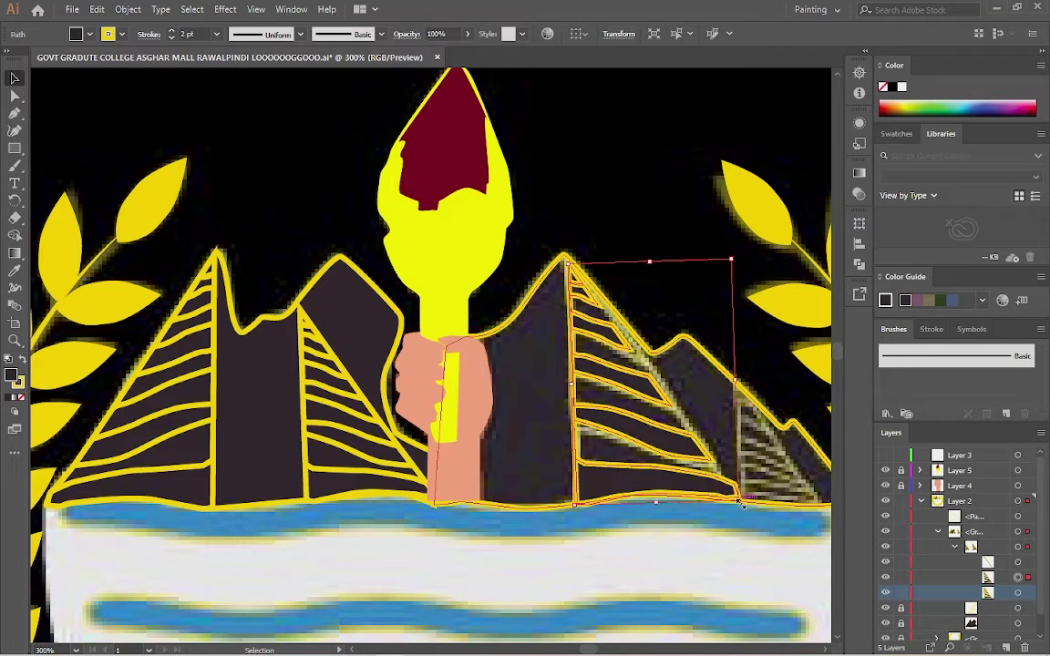
drag(732, 500, 654, 499)
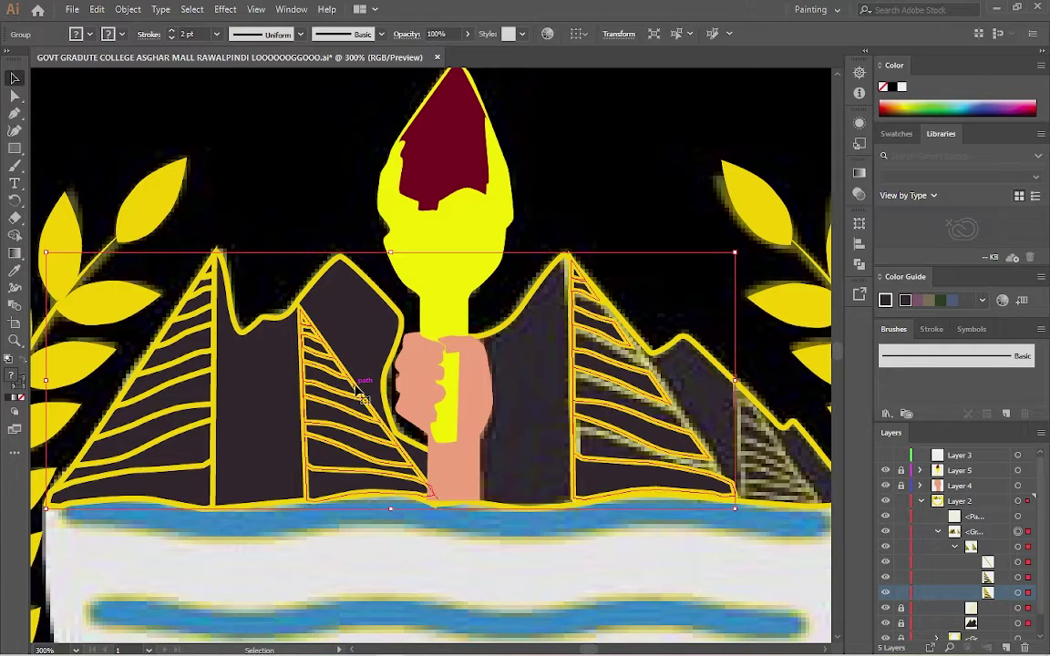
Move the copied stripes out of the left mountain group and group them with the right mountain outline
click(890, 578)
click(890, 578)
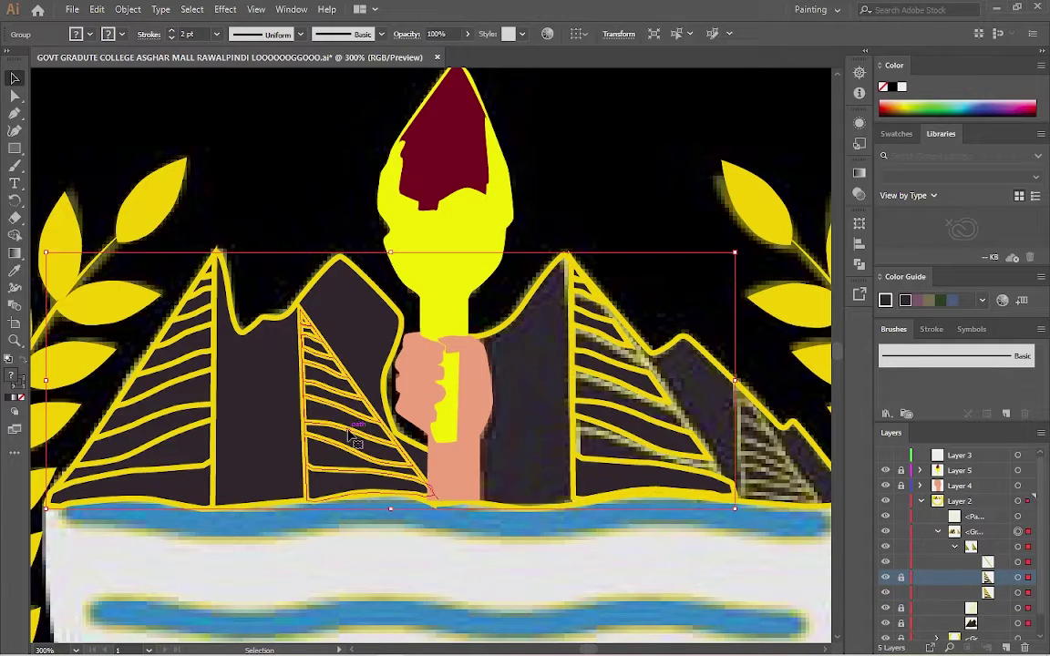
drag(1024, 588, 963, 524)
right_click(698, 202)
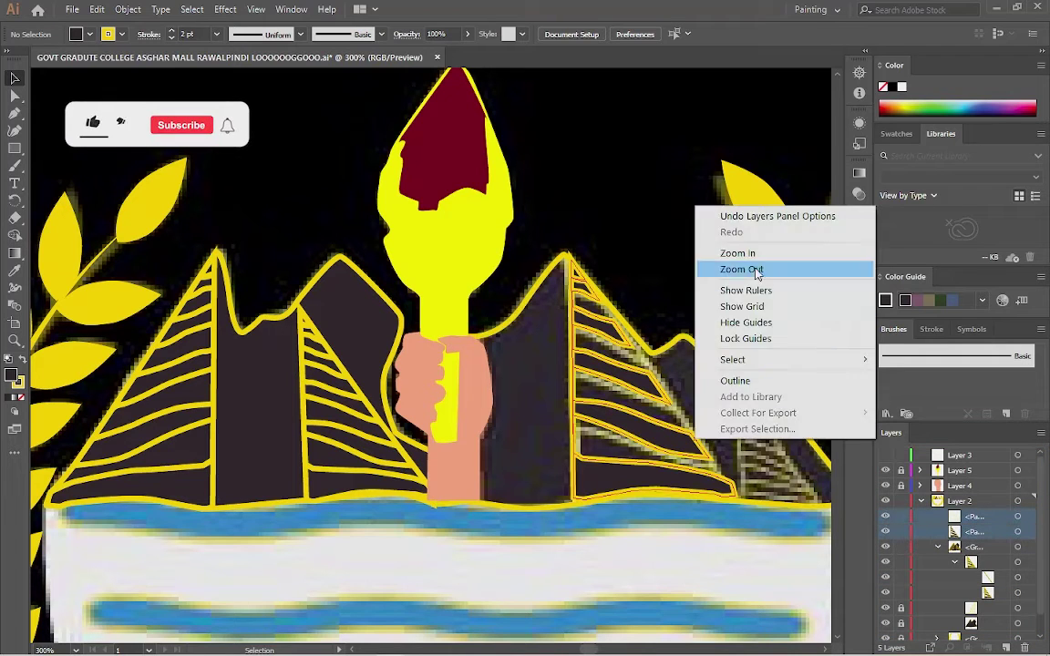
click(729, 213)
click(599, 298)
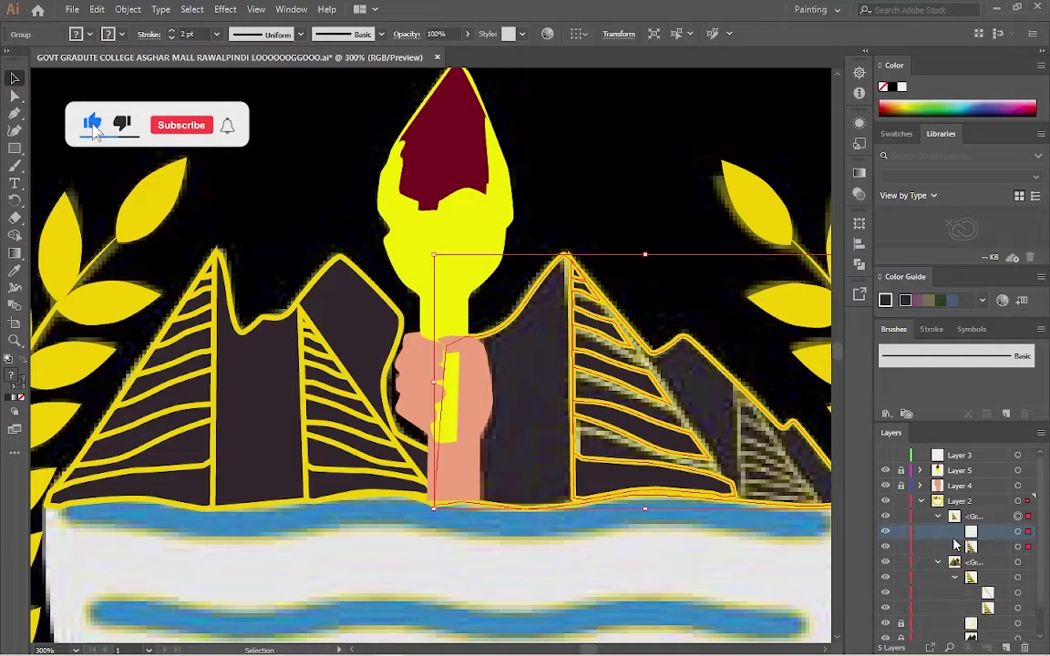
Lock the right mountain outline and stripes, and draw a straight line down the large right mountain's slope from peak to base
click(901, 532)
click(901, 546)
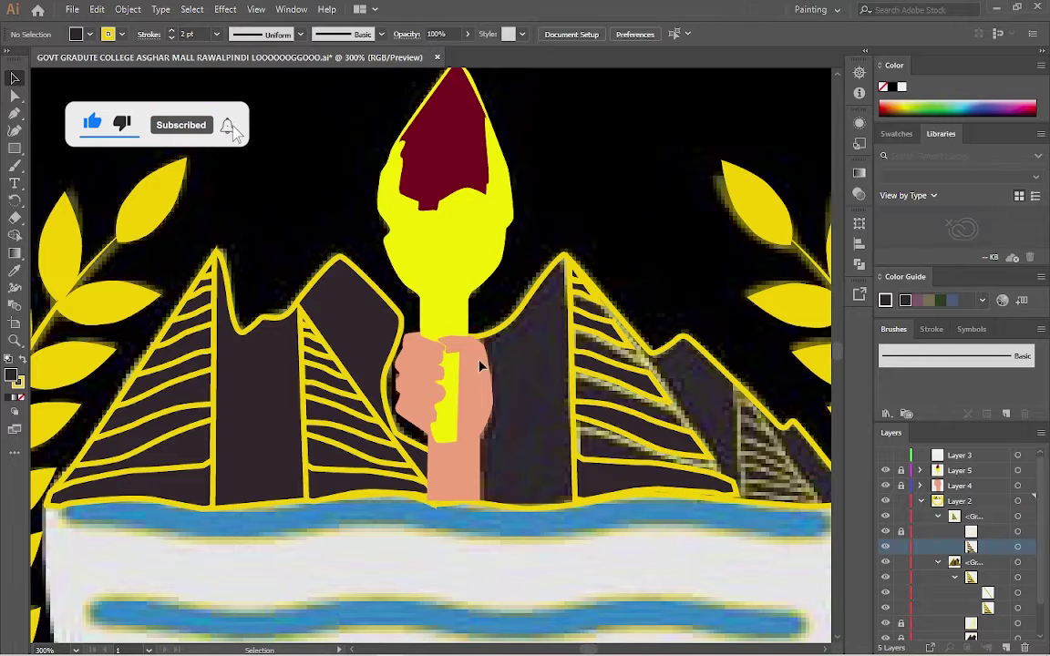
scroll(897, 603, down, 1)
key(p)
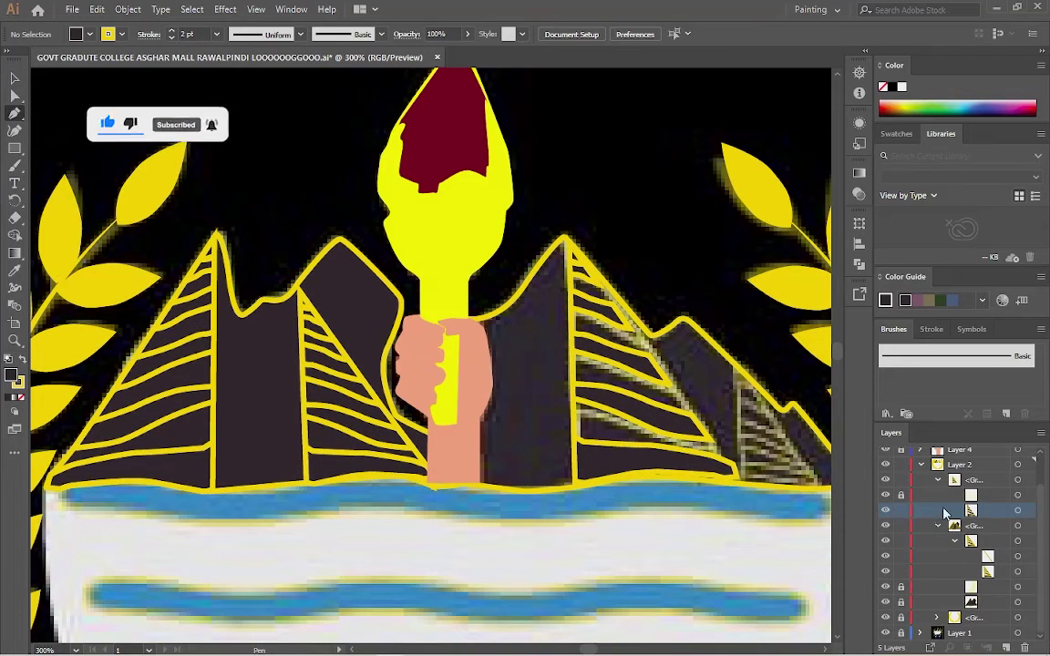
click(567, 241)
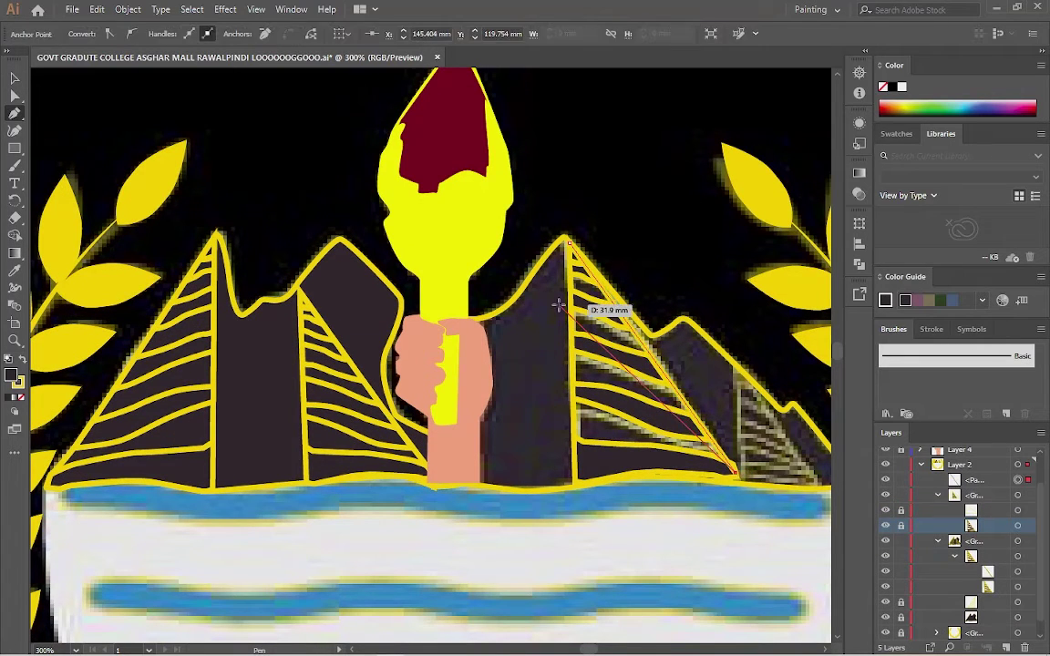
key(v)
click(668, 223)
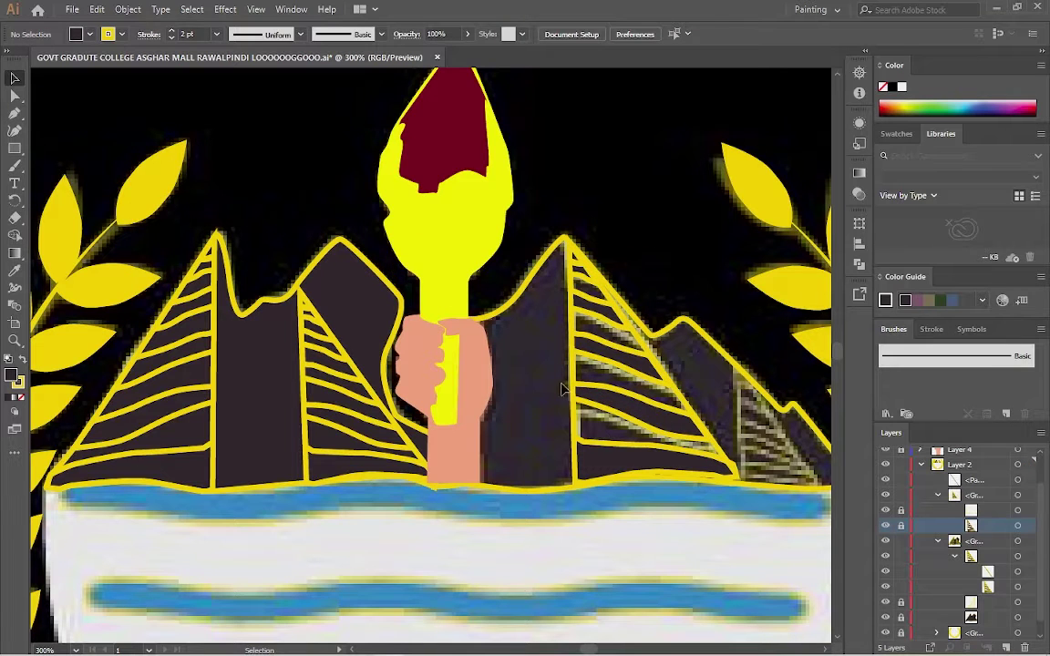
Duplicate the right mountain outline and stripes, scale the copy down to fit the small rightmost mountain, and lock the left mountain group
click(563, 390)
shift+click(541, 384)
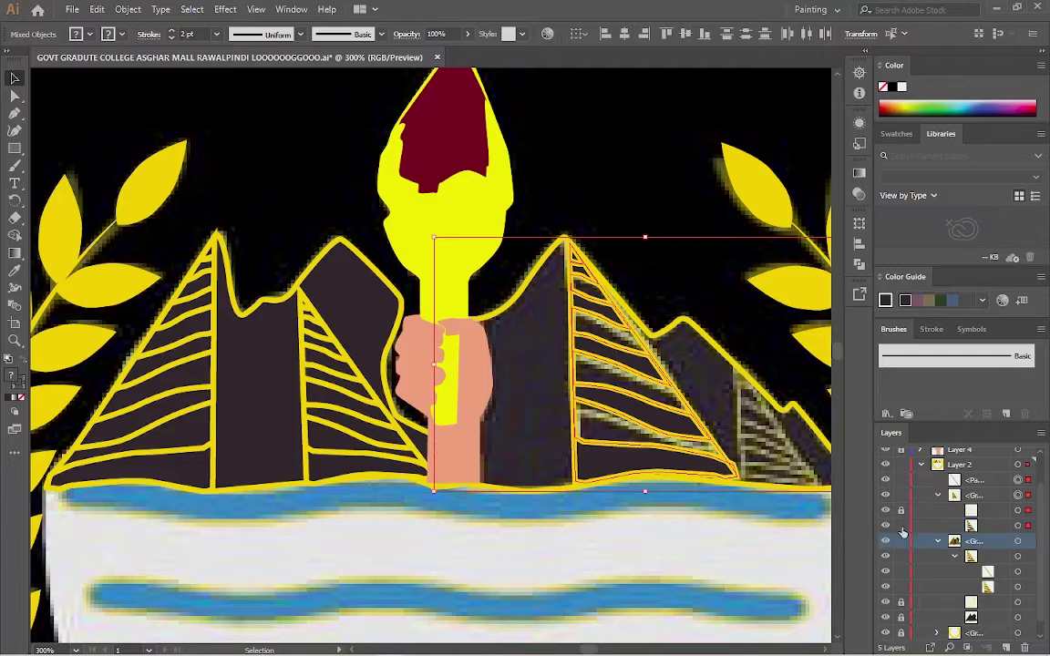
drag(437, 240, 591, 469)
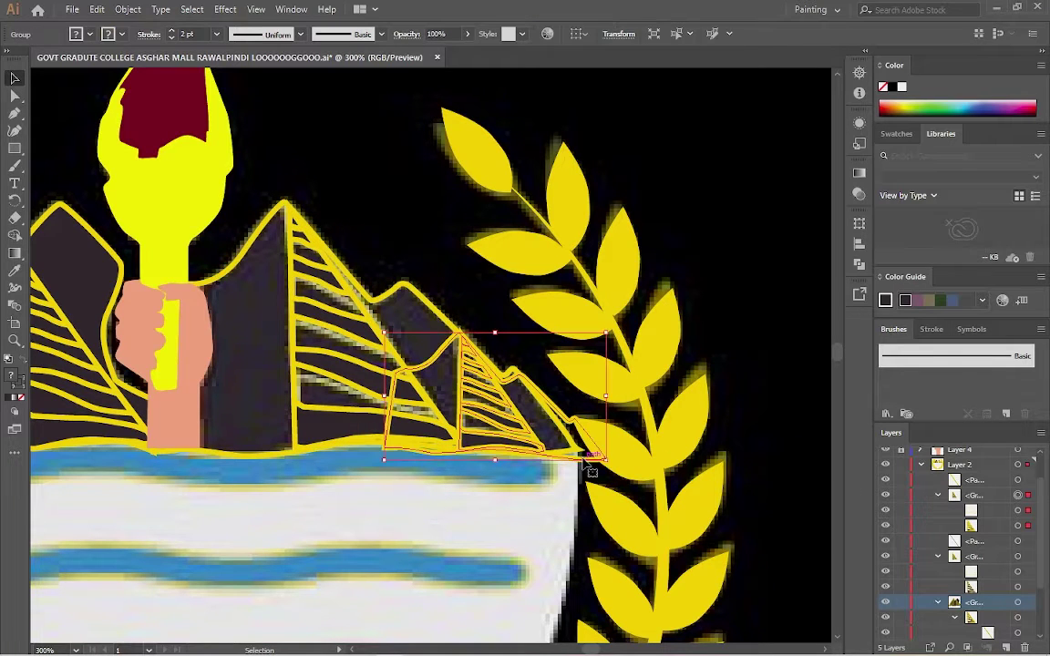
click(938, 604)
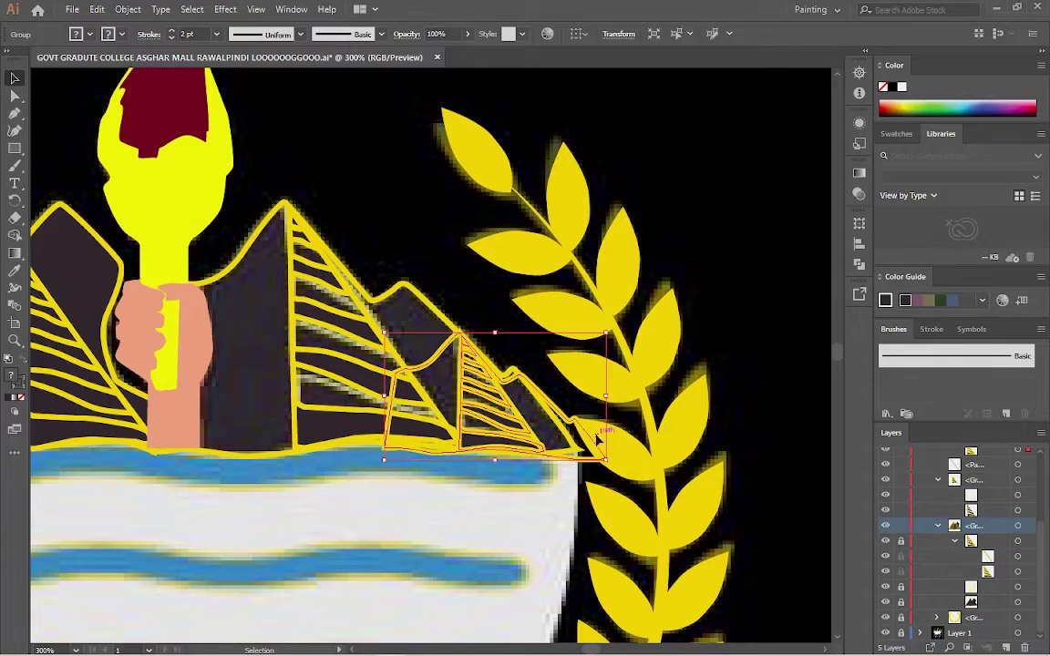
Delete the outline from the scaled-down copy, keeping only the stripes on the small rightmost mountain
click(572, 418)
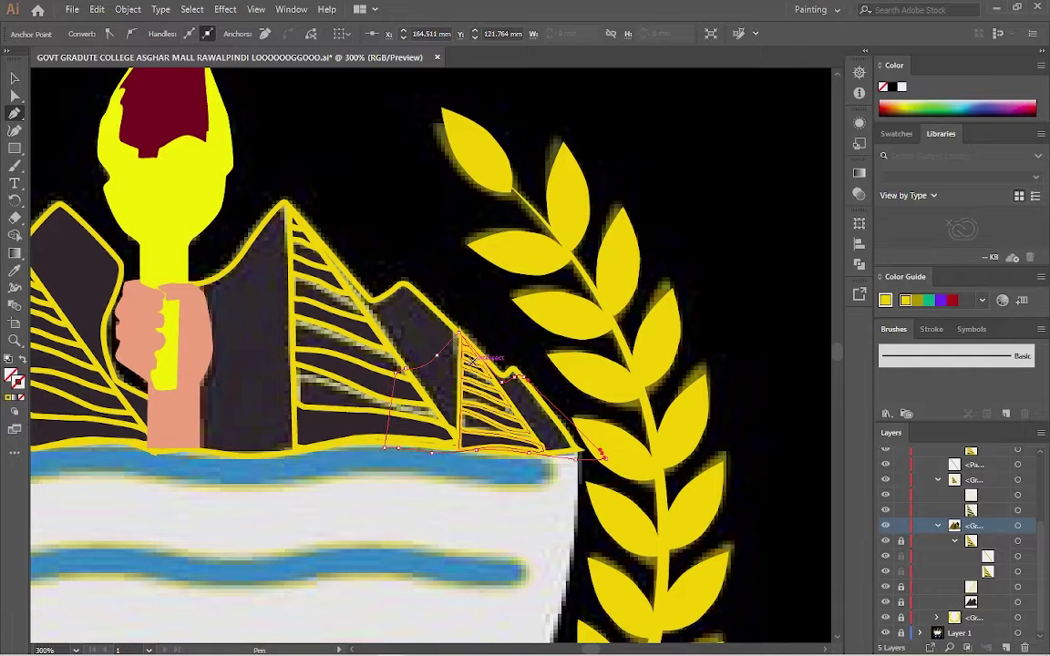
key(v)
key(ctrl+shift+a)
Ungroup the right mountain outline from its stripes and match its dark fill and yellow stroke to the left mountains
click(401, 289)
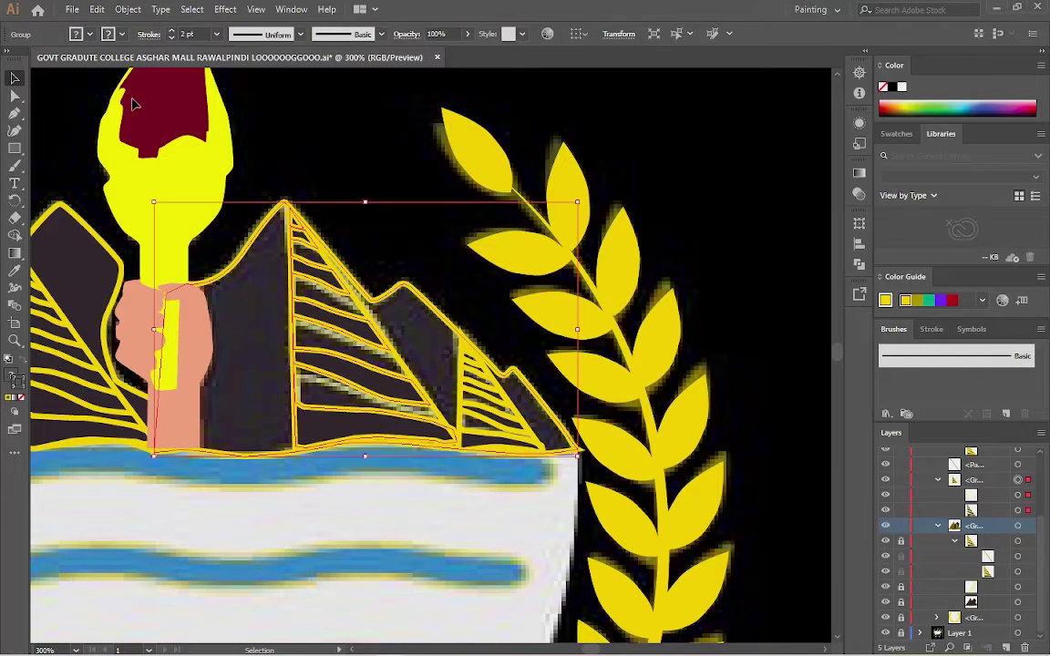
click(172, 30)
key(ctrl+z)
click(900, 553)
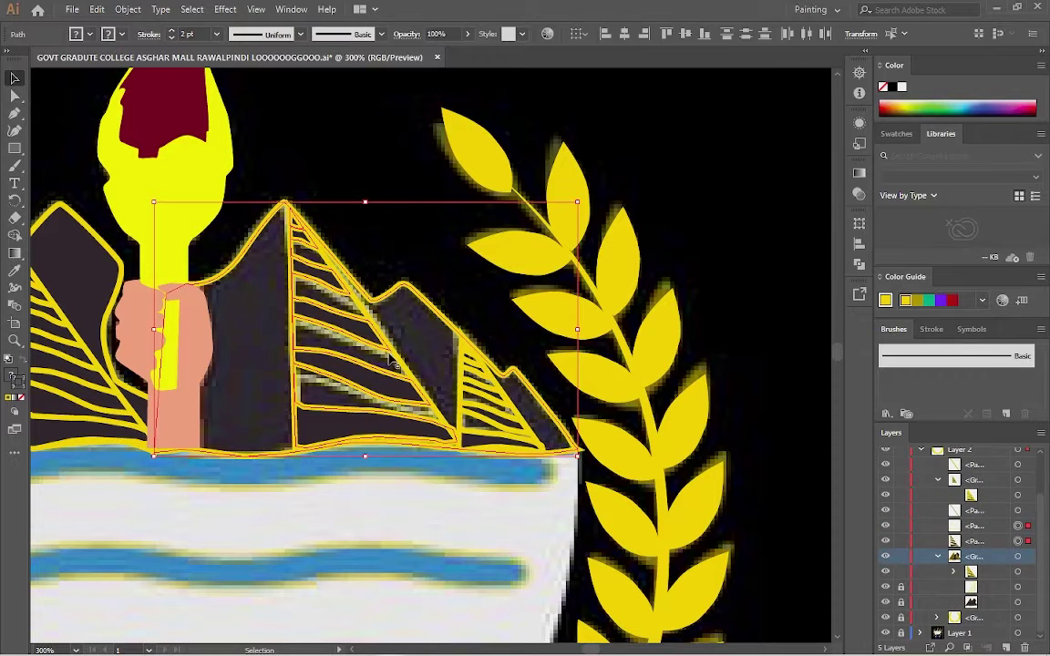
click(387, 282)
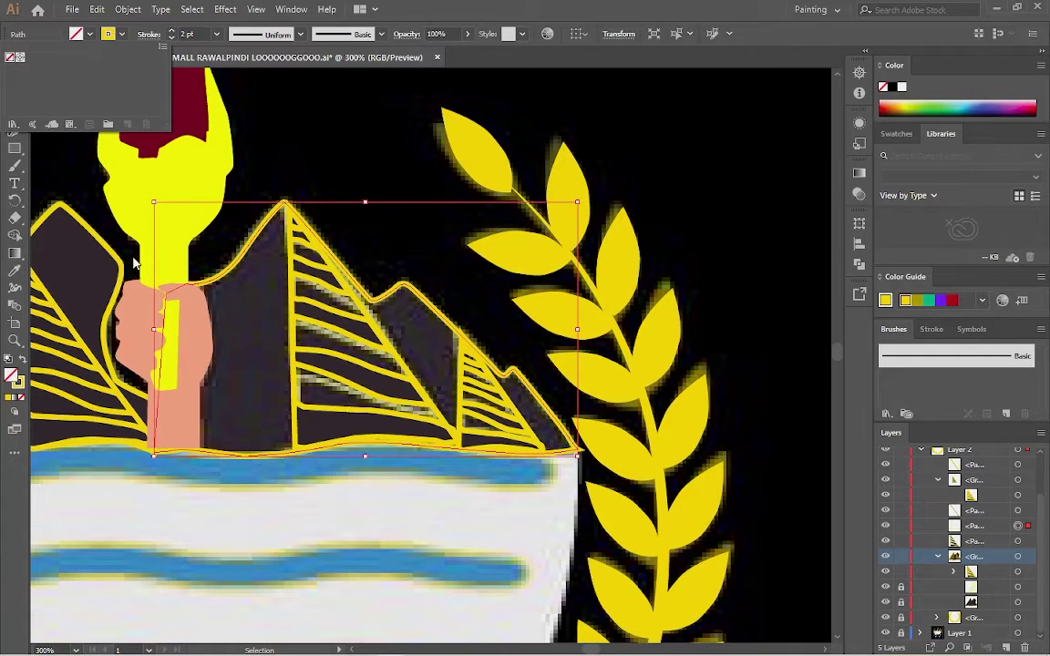
click(14, 269)
click(122, 390)
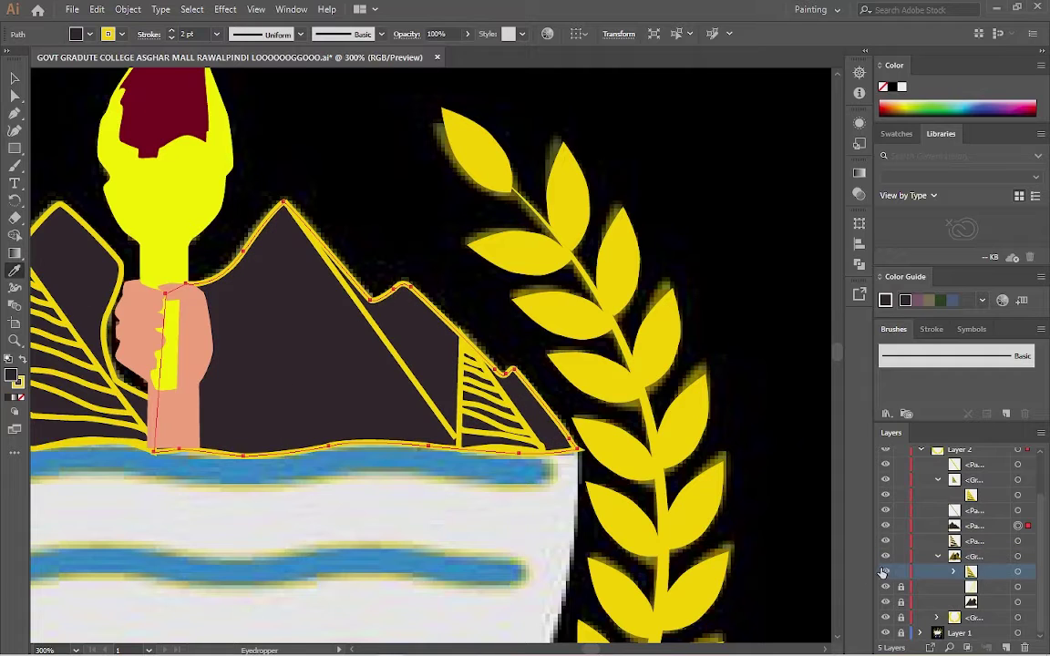
Arrange the large right mountain's stripes in front of the dark-filled mountain outline
drag(978, 534, 975, 547)
key(a)
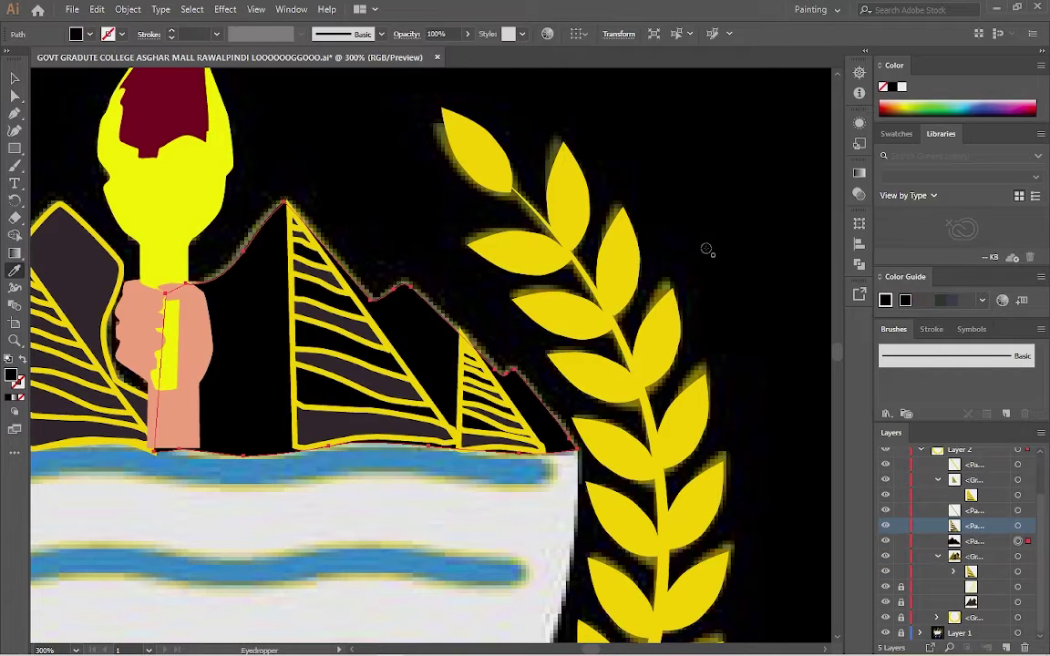
click(364, 176)
key(ctrl+1)
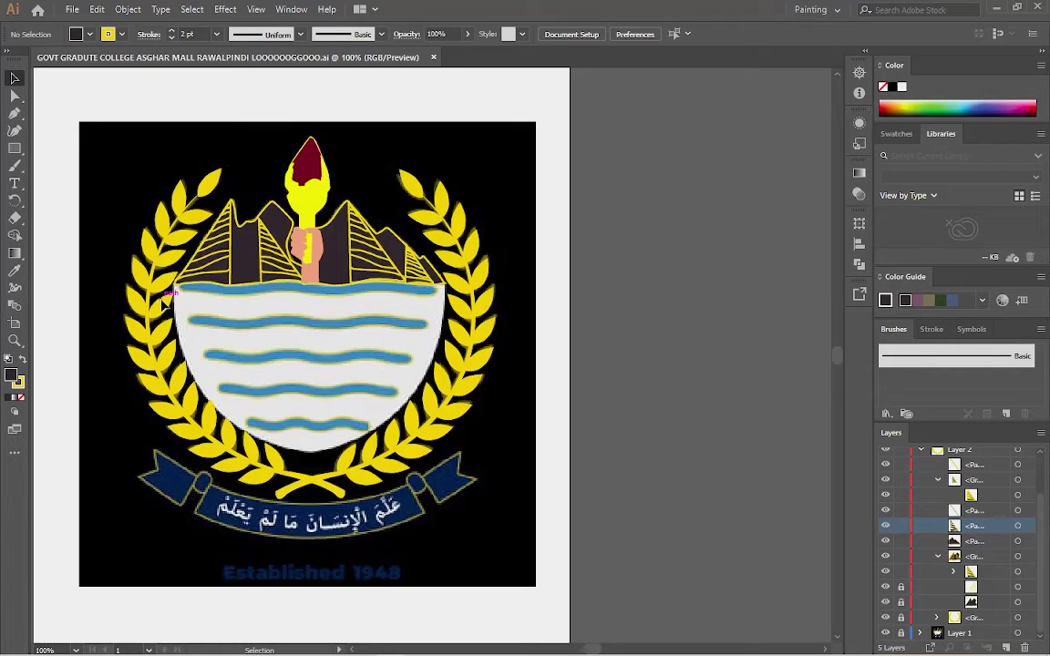
Lock Layer 2, then make Layer 3 visible and active for drawing the shield with the Pen tool
click(14, 115)
scroll(937, 565, up, 1)
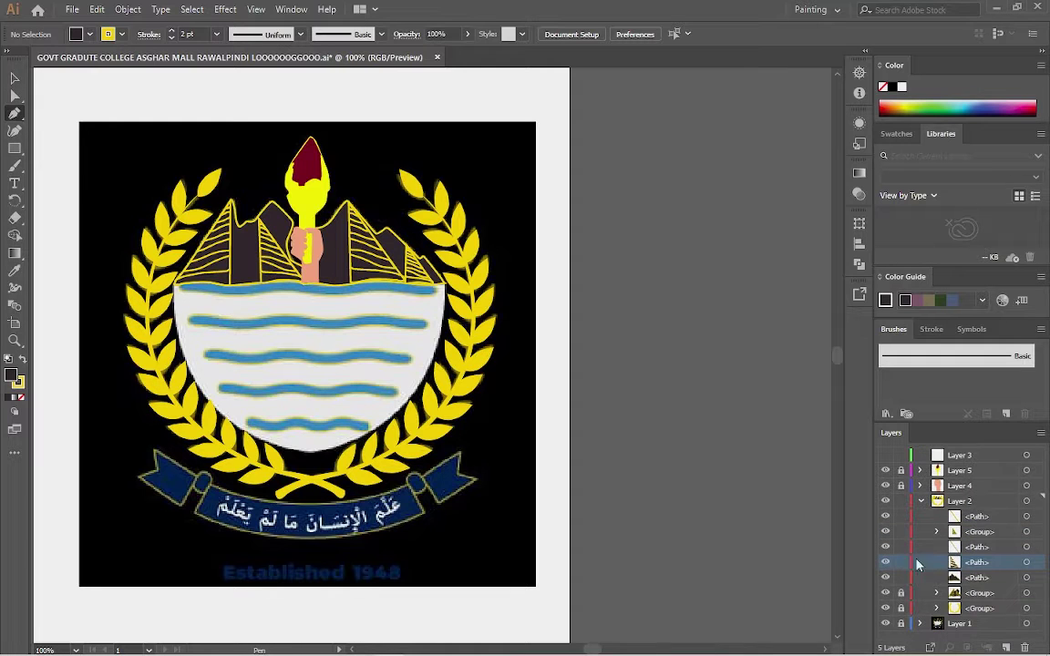
click(920, 503)
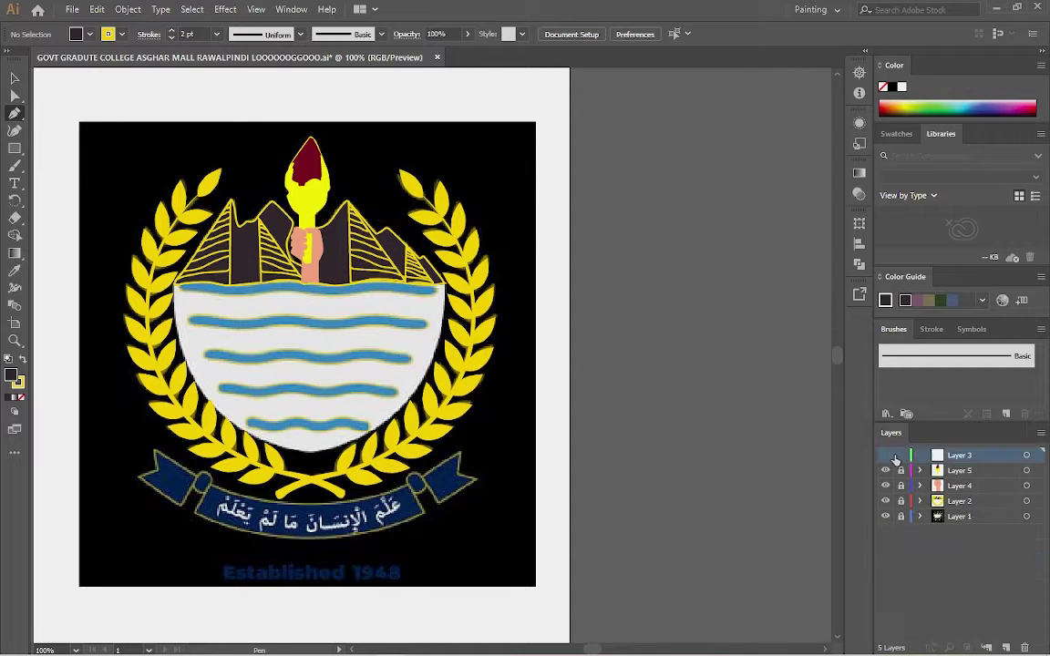
click(998, 456)
scroll(227, 286, up, 3)
click(101, 384)
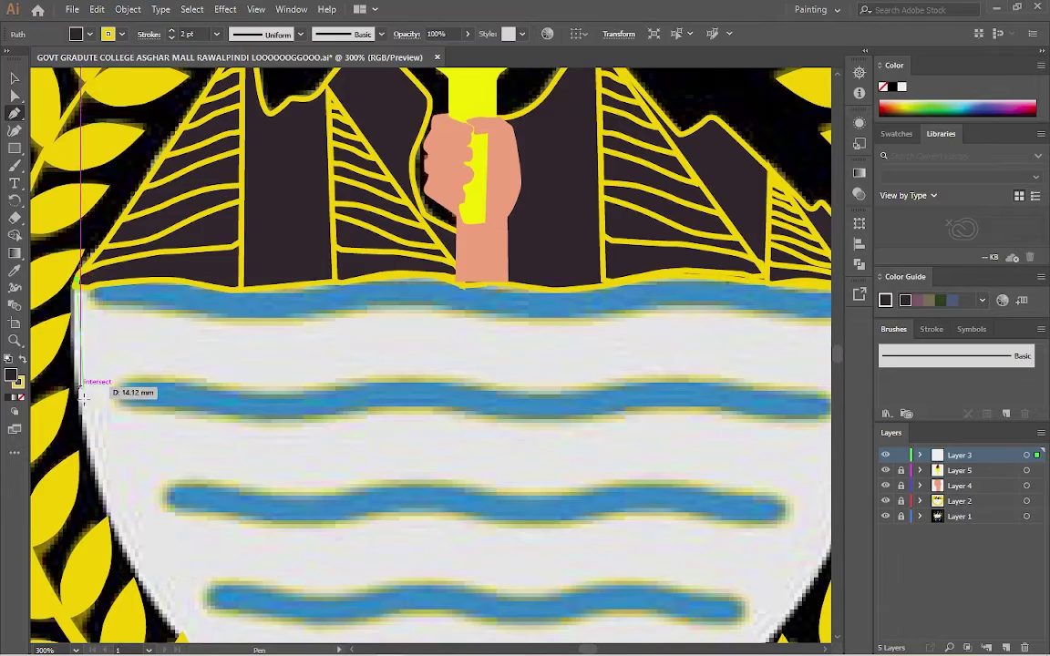
scroll(365, 365, down, 3)
drag(487, 495, 43, 469)
key(slash)
drag(18, 394, 23, 381)
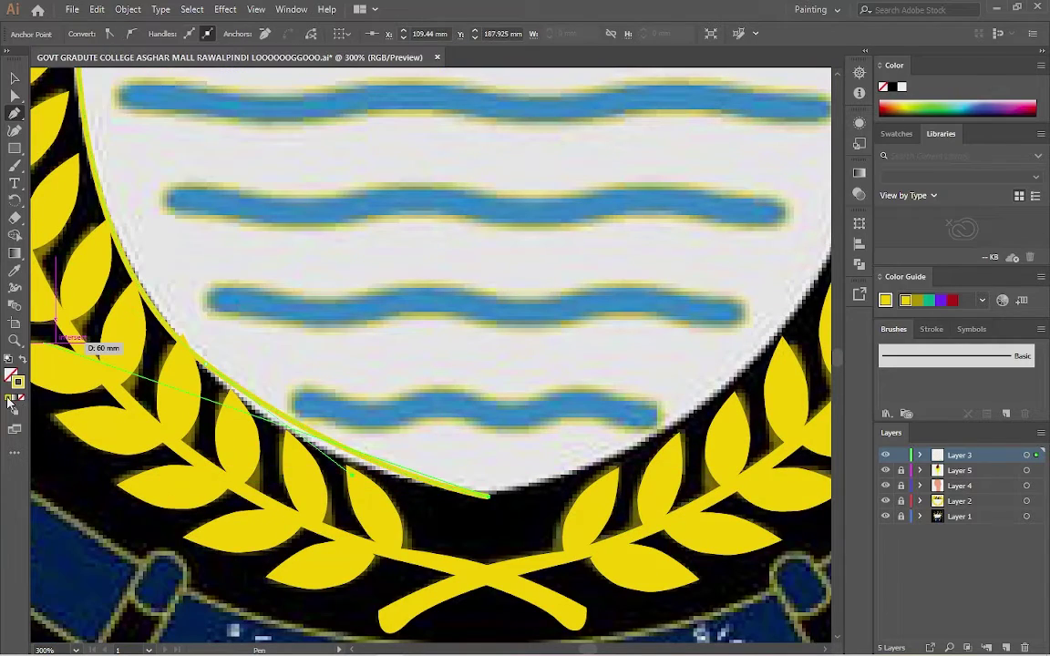
scroll(137, 364, up, 3)
double_click(18, 381)
key(Return)
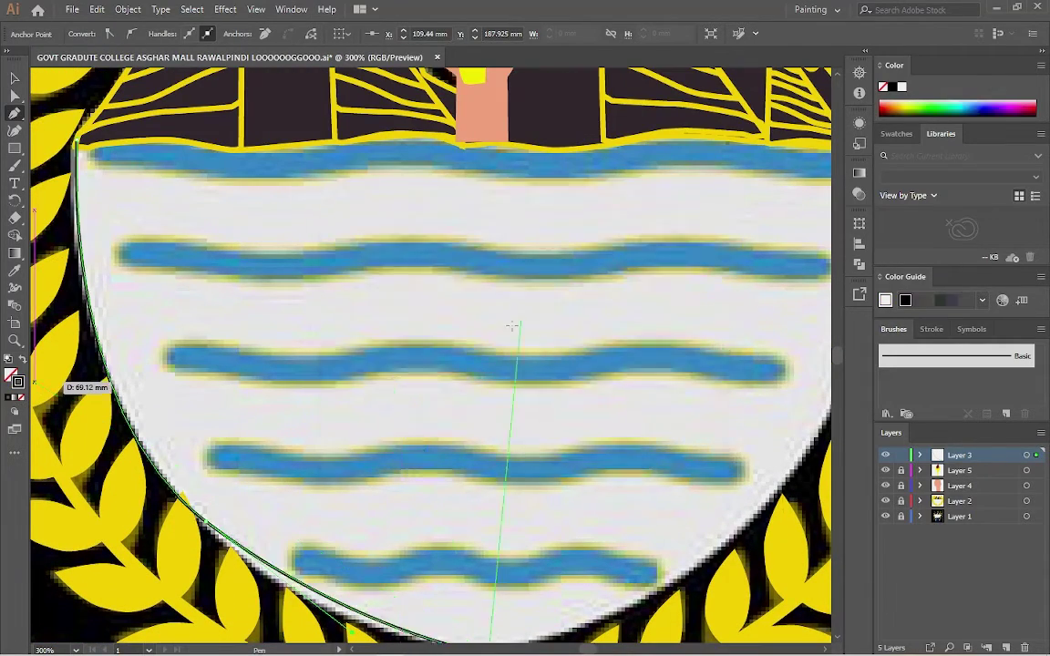
scroll(513, 325, down, 2)
click(481, 468)
scroll(182, 364, up, 1)
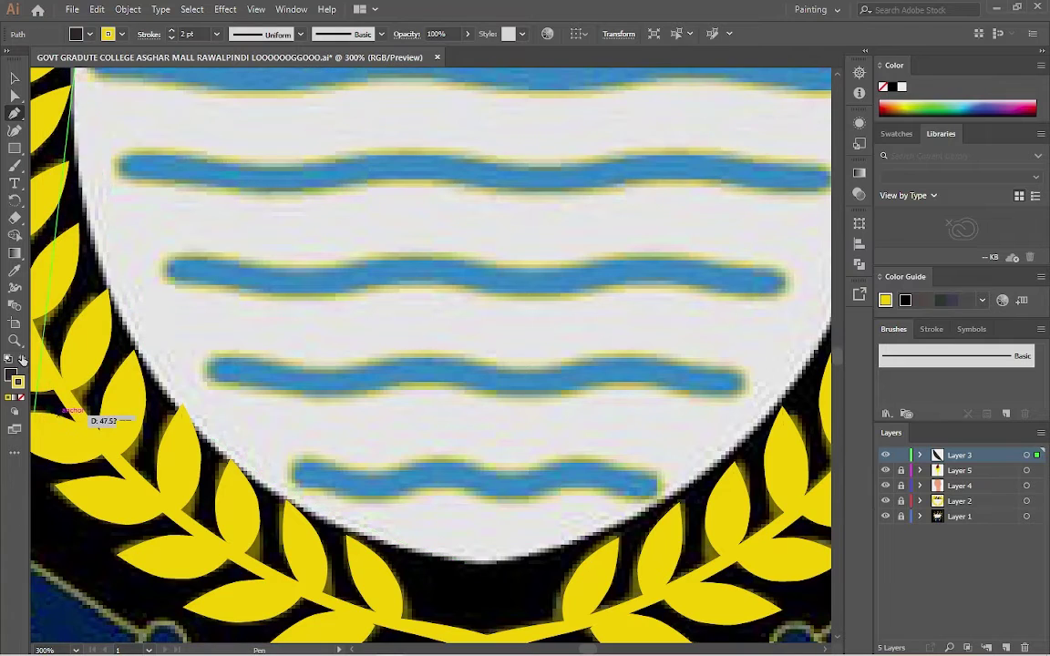
key(Delete)
Draw a closed Pen path over the left half of the white shield, curving along its lower edge to the centre
scroll(60, 412, up, 2)
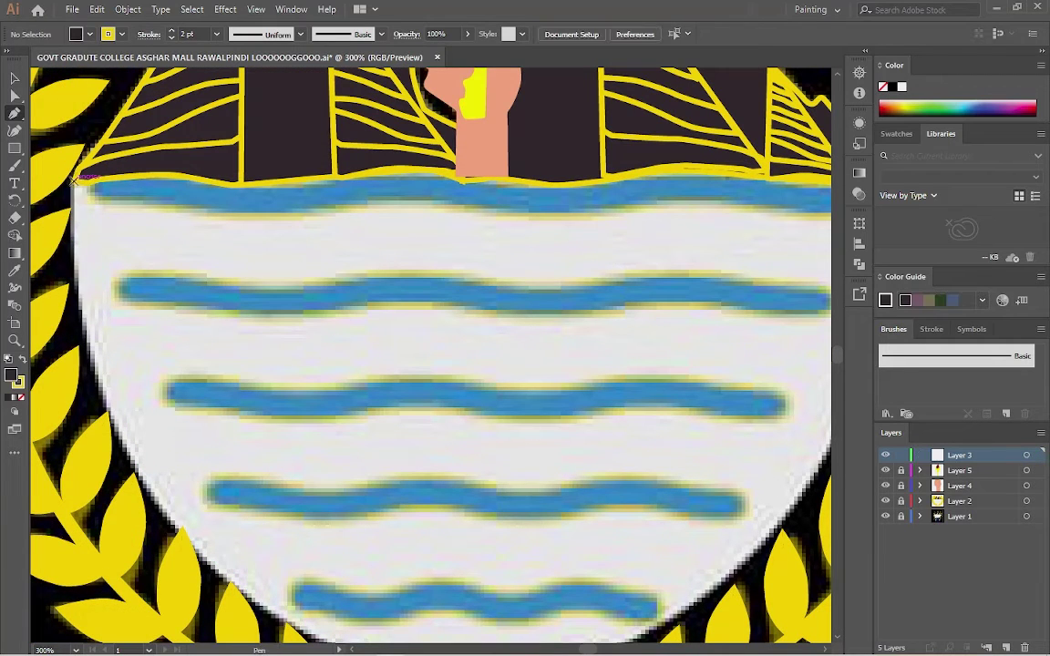
click(109, 410)
scroll(162, 428, down, 2)
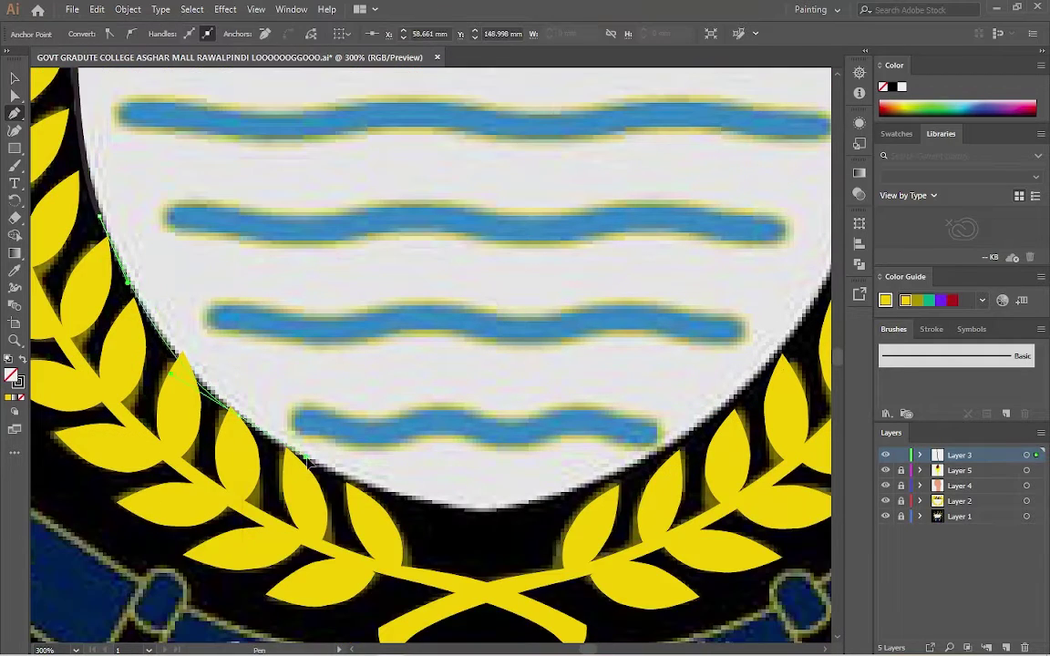
drag(468, 507, 544, 527)
scroll(486, 292, up, 1)
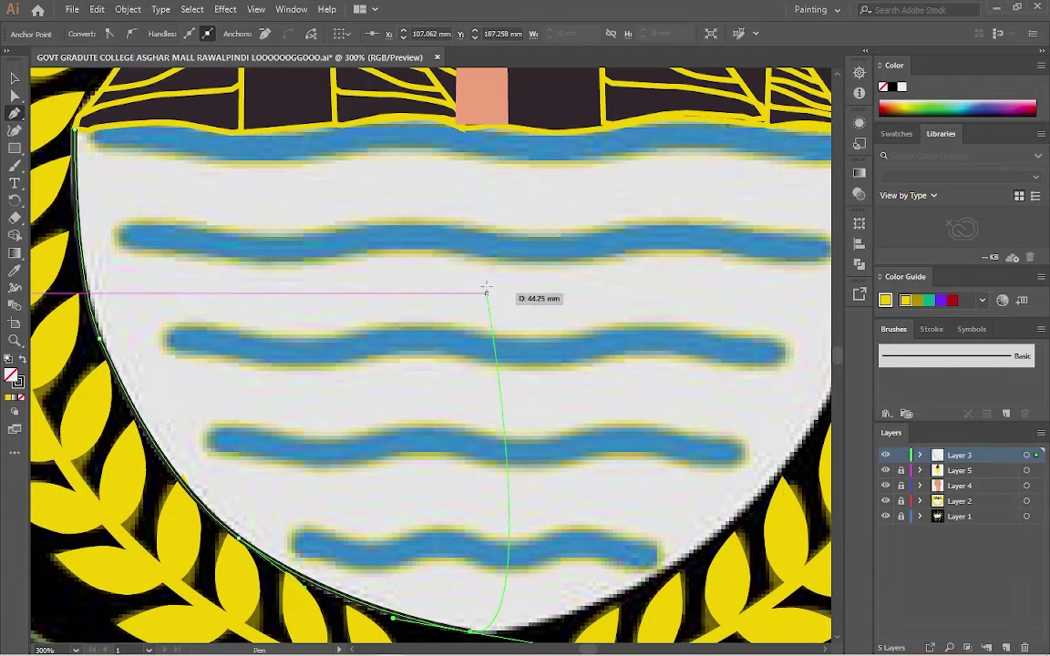
click(493, 106)
click(75, 123)
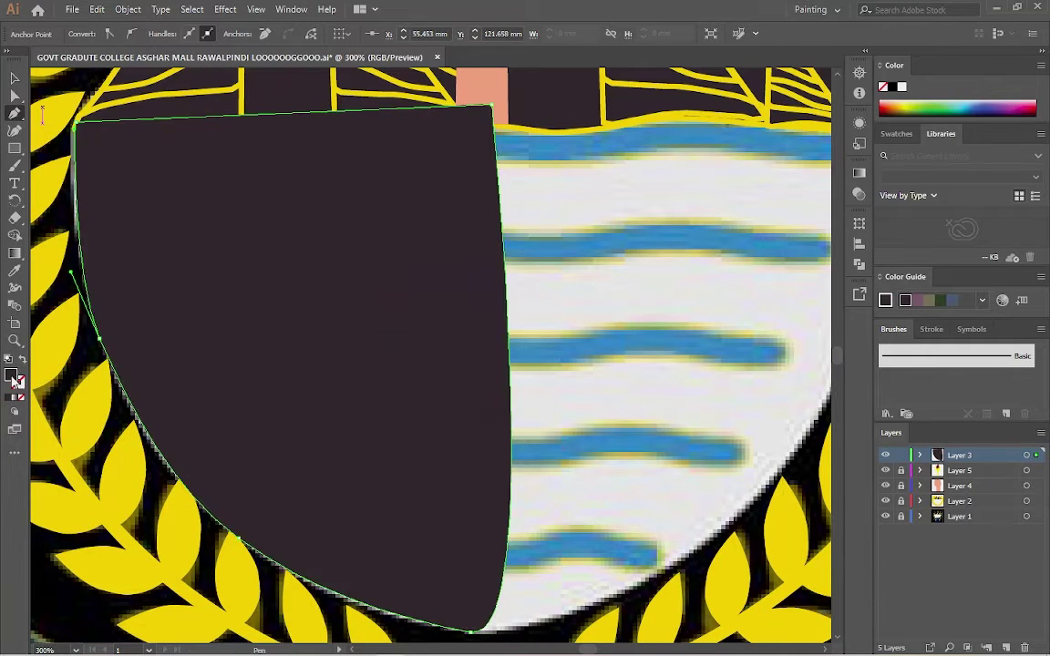
Fill the half shield with the shield's sampled off-white colour and move Layer 3 beneath Layer 2
key(i)
click(311, 318)
drag(948, 456, 948, 508)
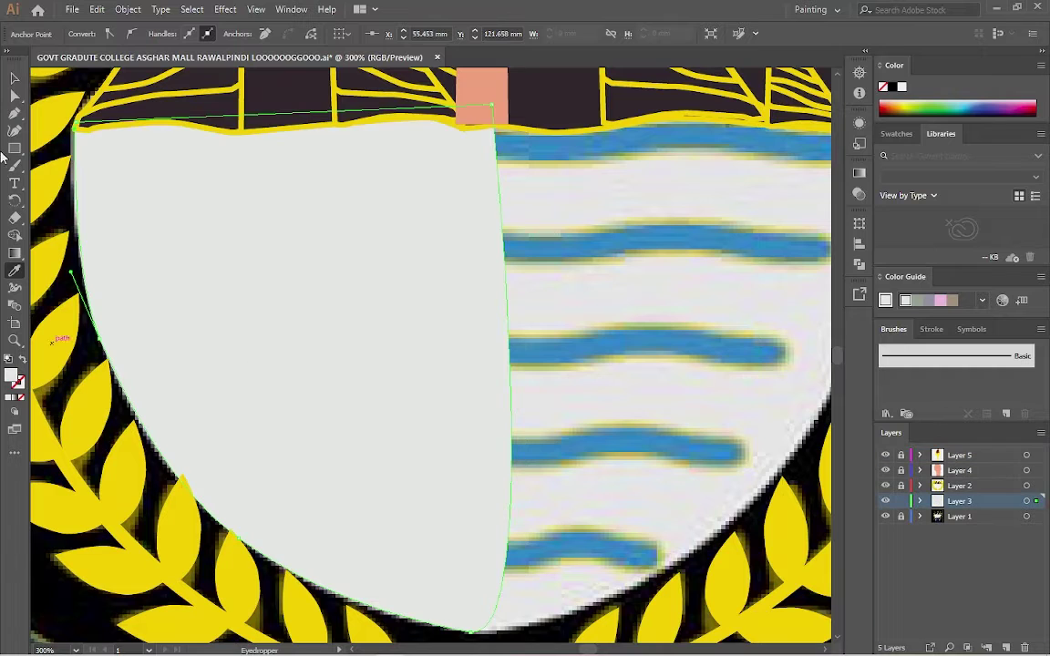
Create a vertically reflected copy of the half shield and place it over the shield's right half
key(v)
right_click(521, 315)
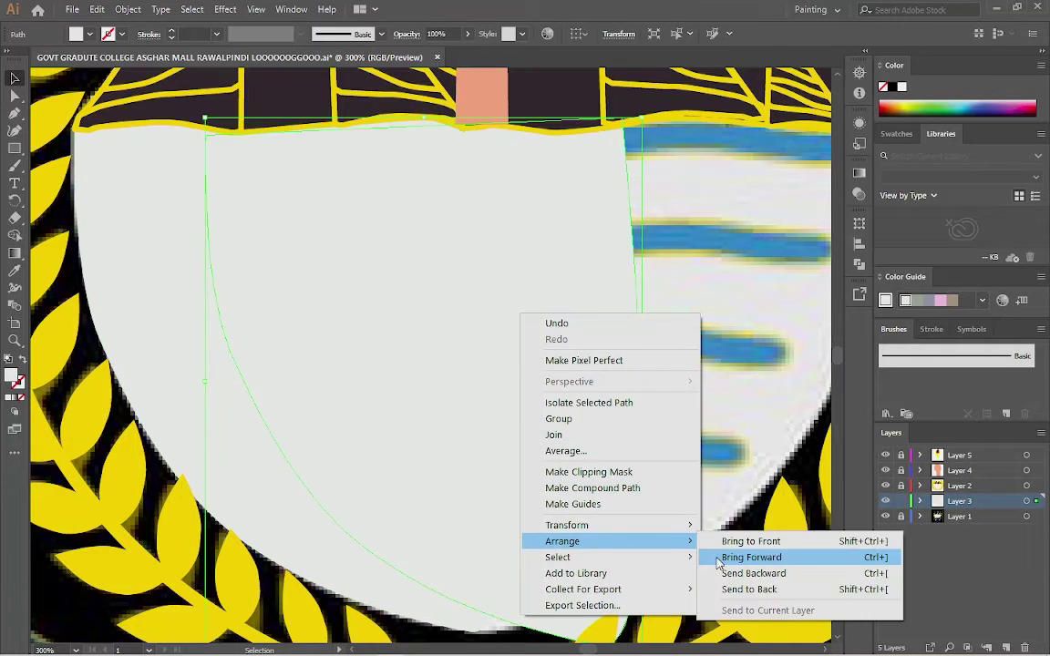
click(738, 562)
click(604, 387)
right_click(616, 157)
click(832, 419)
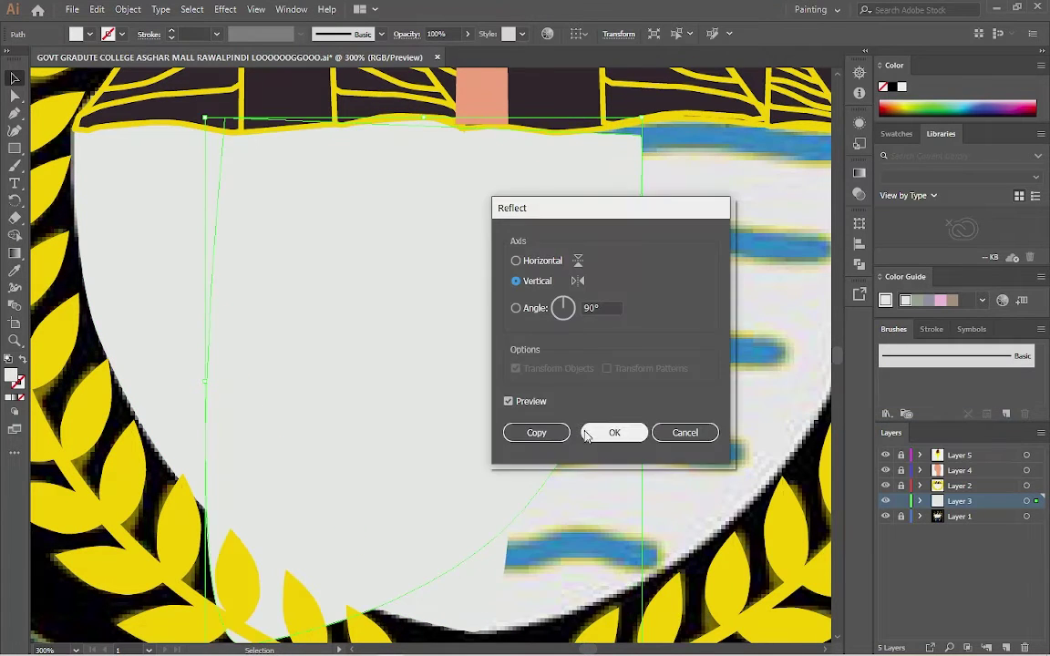
click(534, 432)
drag(594, 331, 281, 358)
Hide Layer 3 and add a new Layer 6 above Layer 5
key(ctrl+0)
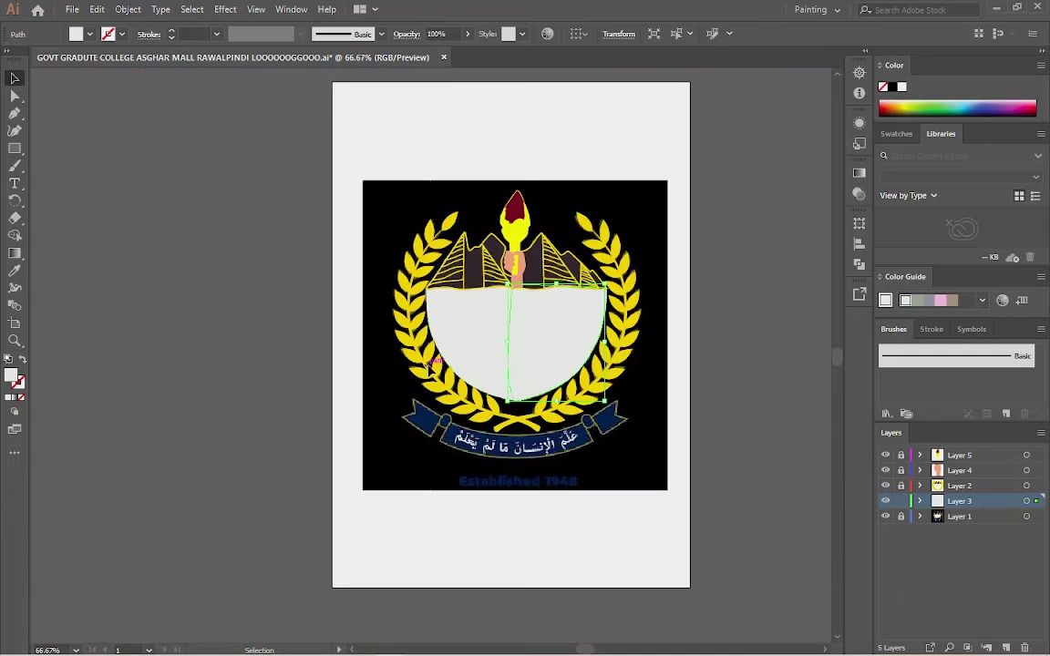
right_click(547, 344)
key(Escape)
click(885, 500)
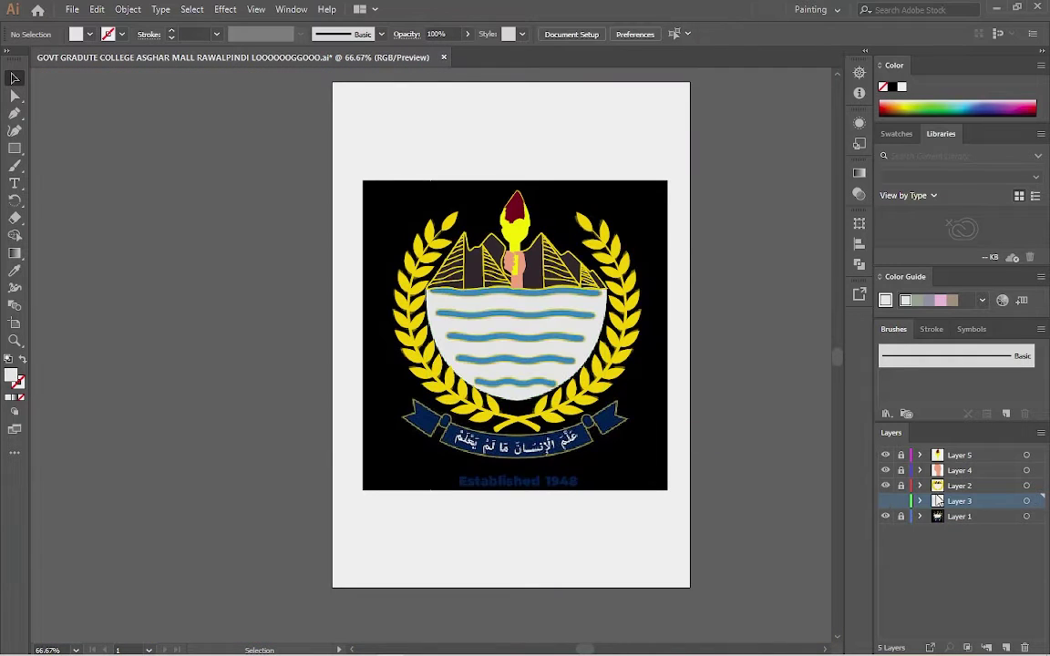
drag(957, 462, 957, 453)
Draw an open wavy Pen path along the centre of the topmost blue wave from its left end to its right end
scroll(572, 338, up, 3)
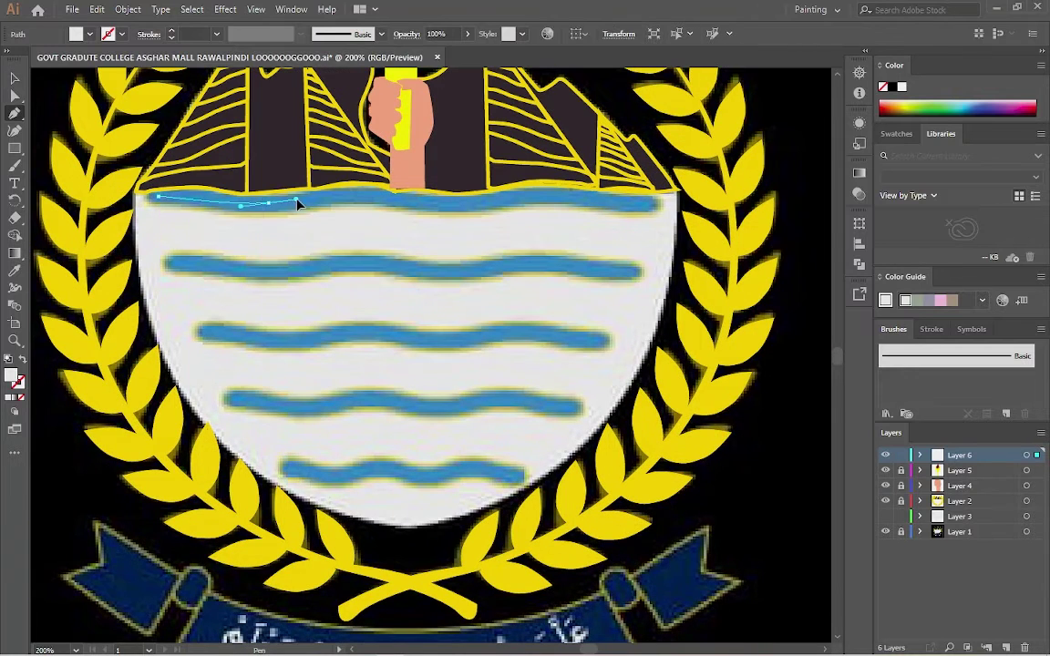
click(404, 202)
click(649, 203)
key(v)
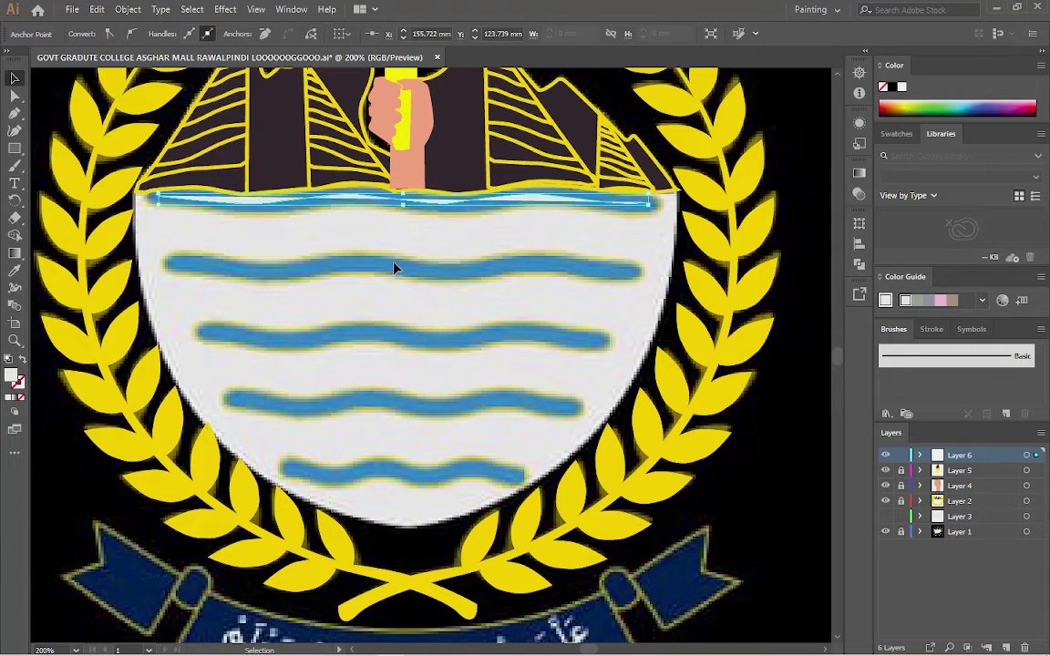
Give the wave path the sampled blue as a stroke without fill and set the stroke weight to 7 pt
click(15, 270)
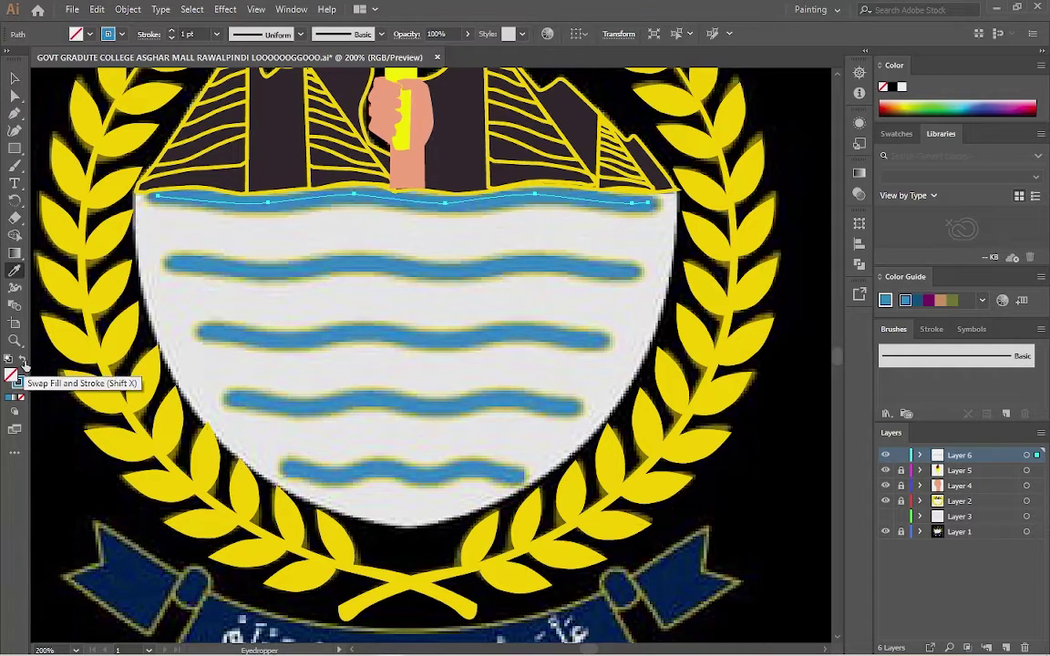
click(300, 34)
click(381, 34)
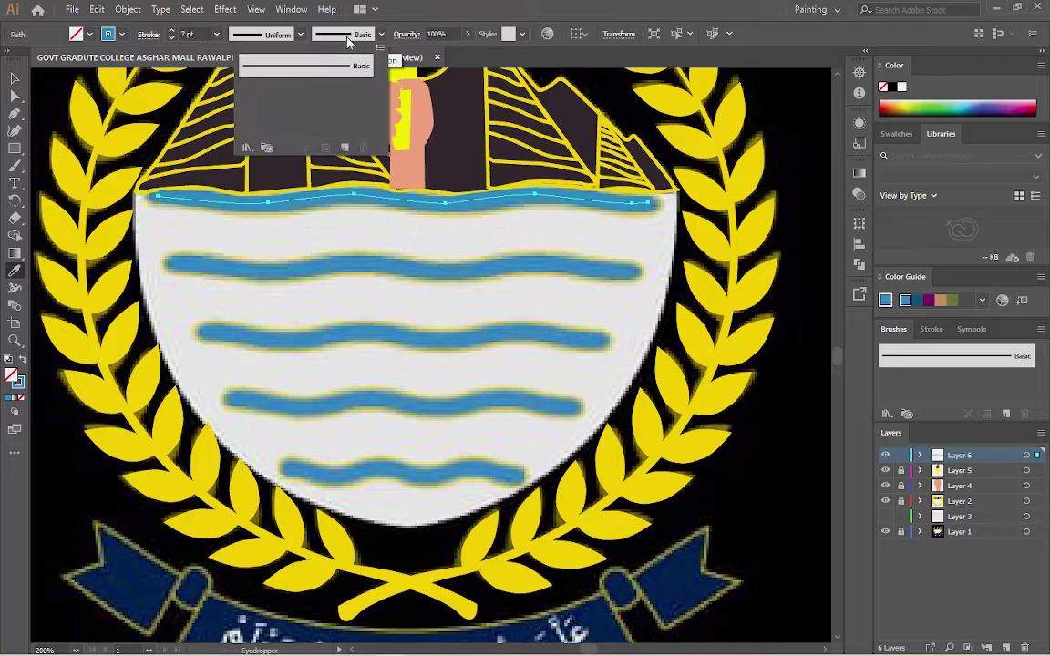
Try a tapered width profile on the blue wave stroke and restore the Uniform profile
click(300, 34)
click(248, 77)
click(300, 34)
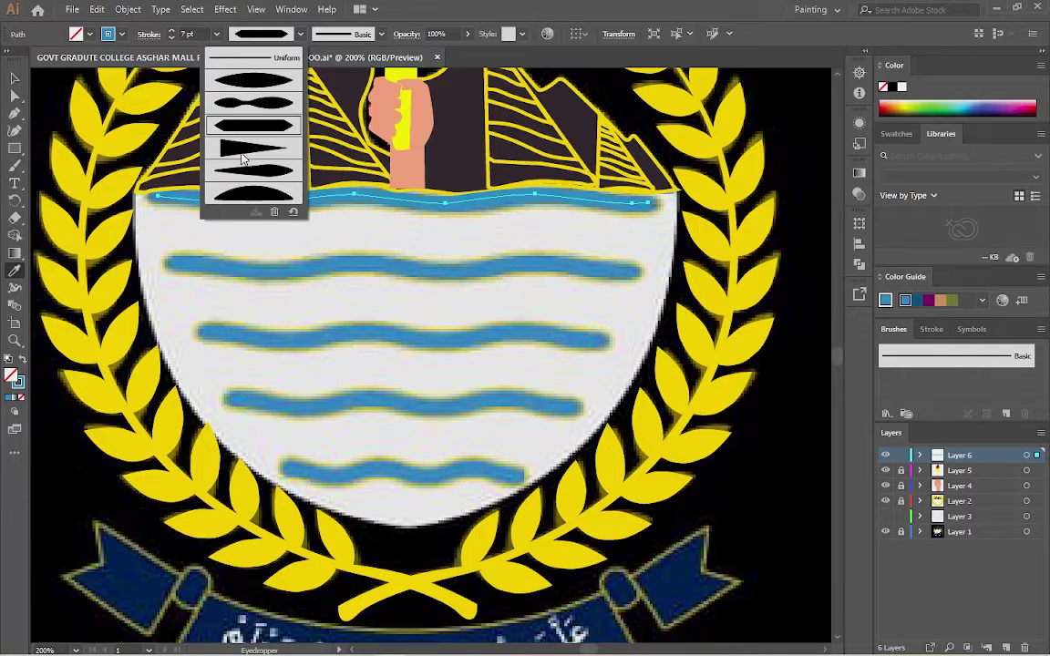
click(256, 47)
Hide the reference image in Layer 1 to check the blue wave on its own
click(885, 533)
key(v)
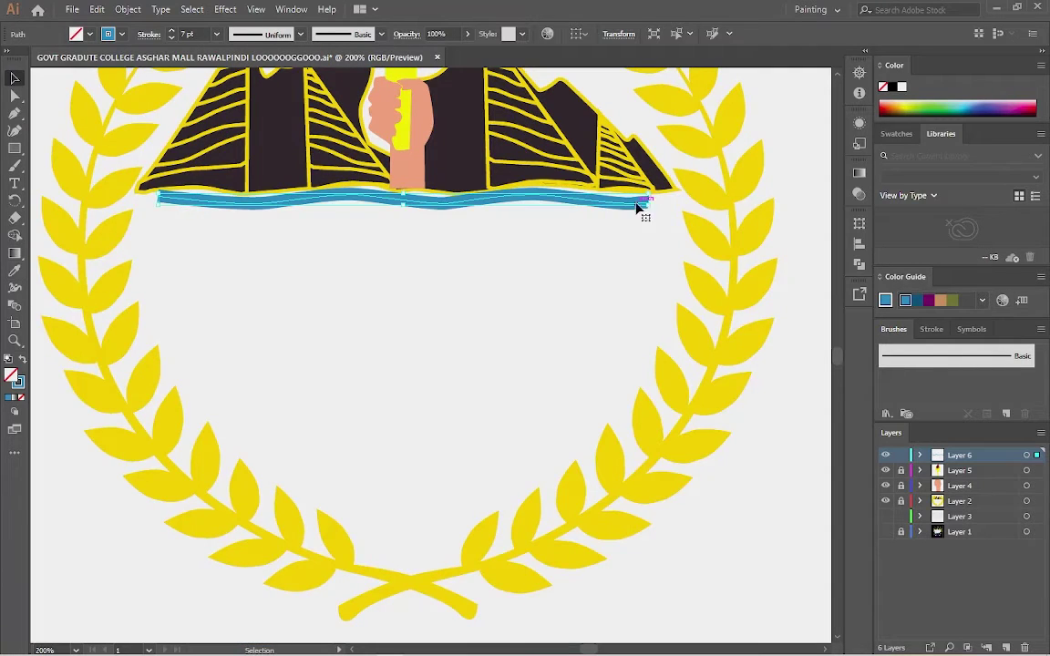
right_click(641, 205)
key(Escape)
Show the brushes as a list, create Calligraphic Brush 1, and try applying it to the blue wave
click(345, 33)
click(379, 47)
click(419, 324)
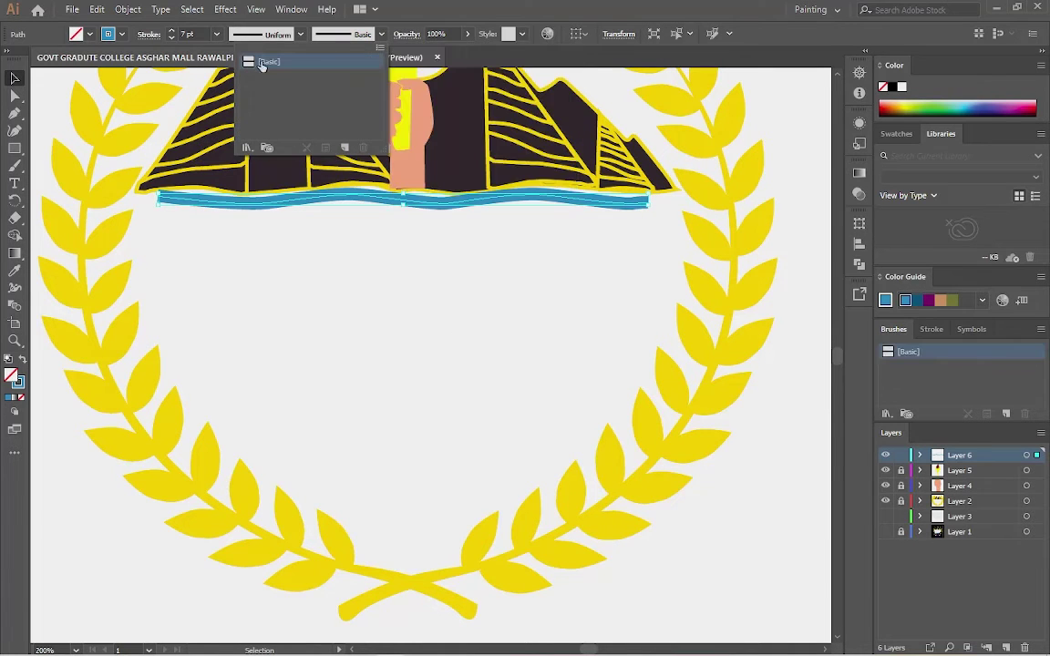
click(344, 147)
click(488, 438)
click(603, 455)
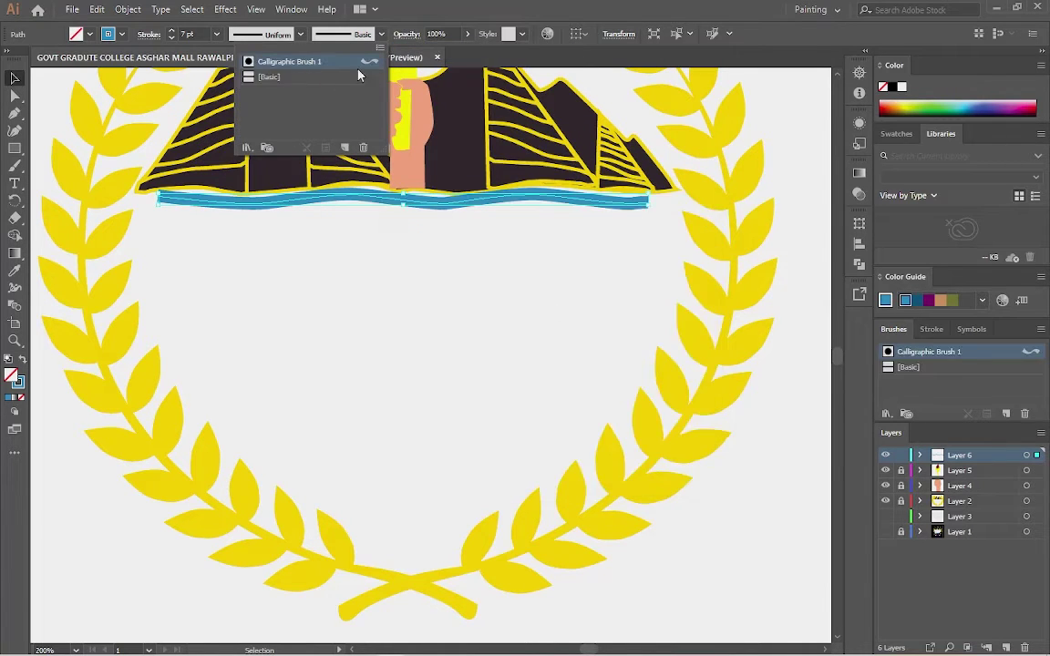
click(301, 62)
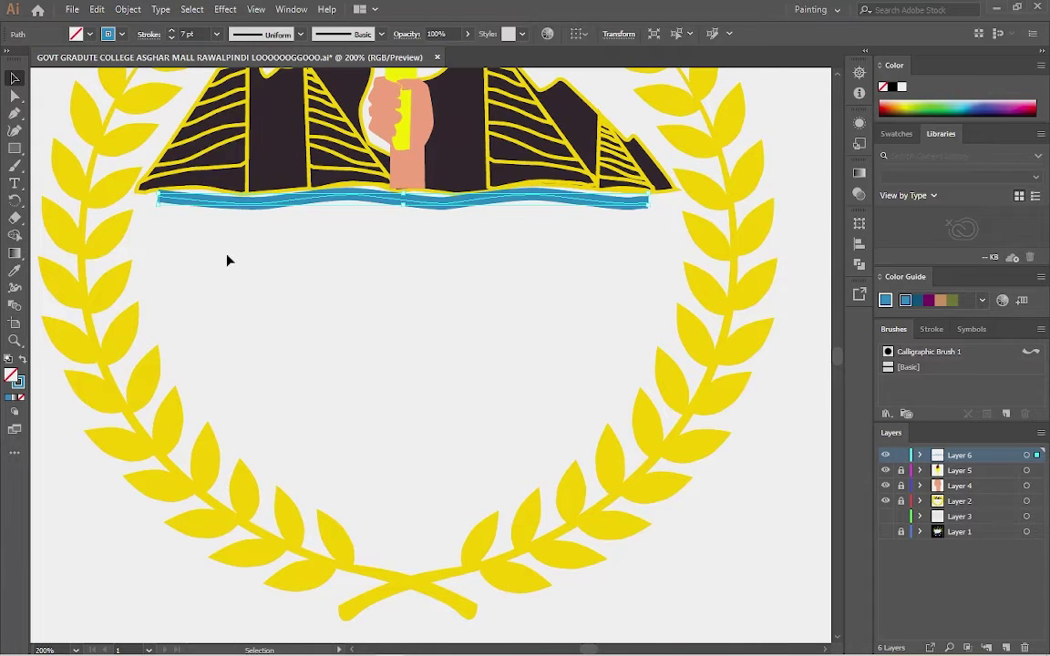
Undo the brush change on the blue wave and round its left end with a short Pen segment
scroll(304, 351, up, 6)
scroll(176, 334, up, 5)
key(ctrl+z)
key(p)
click(137, 176)
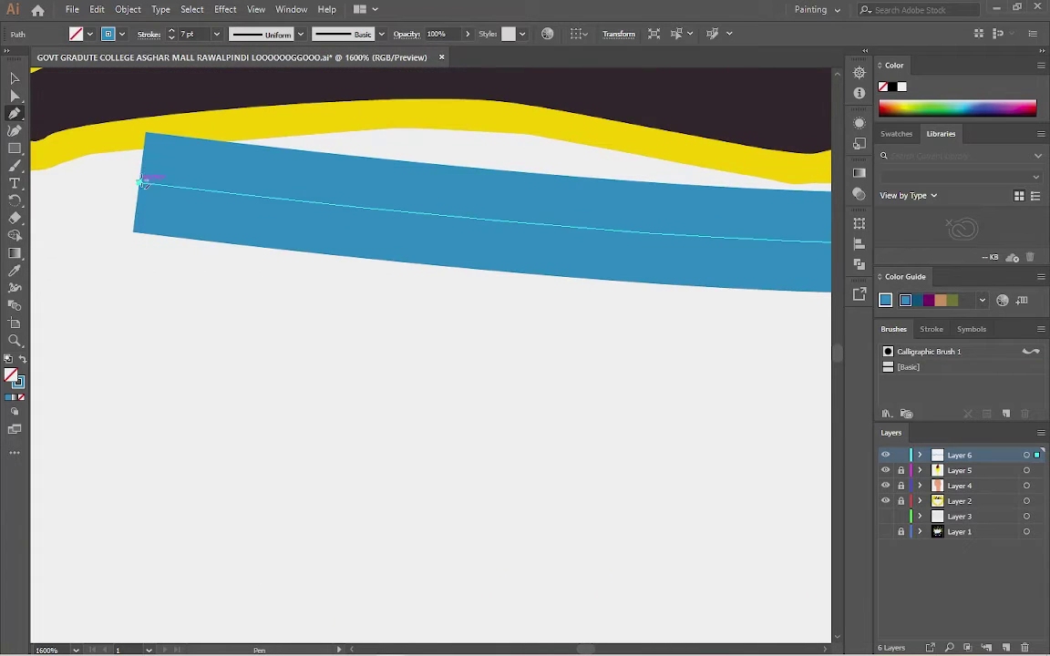
click(161, 161)
mouse_move(139, 182)
mouse_down()
mouse_move(217, 165)
mouse_move(172, 185)
mouse_move(119, 178)
mouse_up()
scroll(475, 272, right, 10)
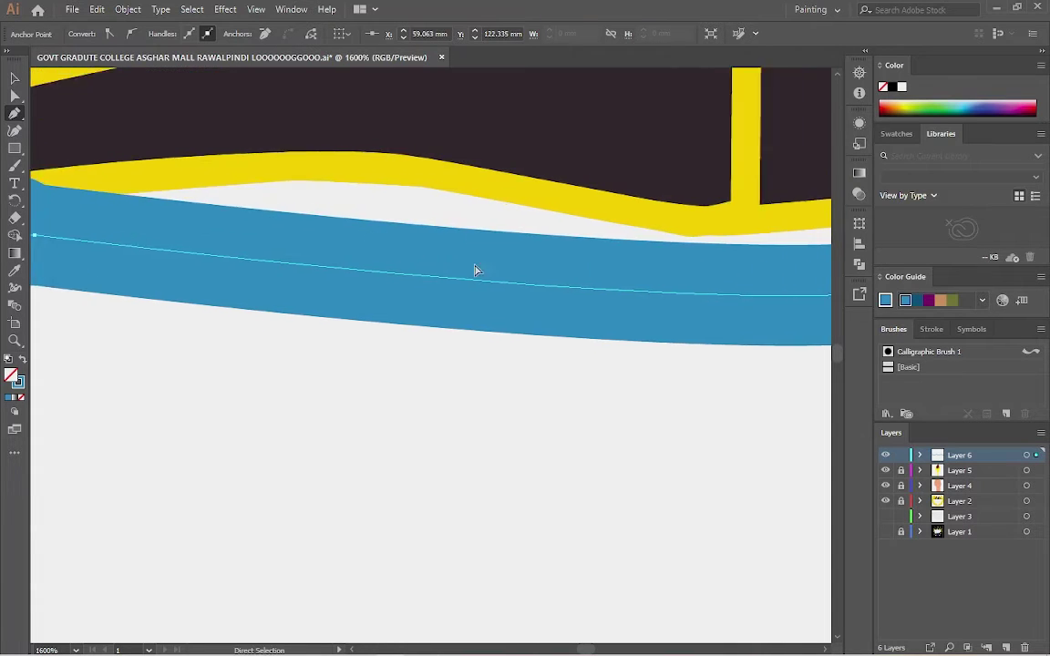
key(v)
click(340, 326)
Round the blue wave's right end with a short curved extension and set its stroke weight to 9 pt
scroll(693, 342, right, 10)
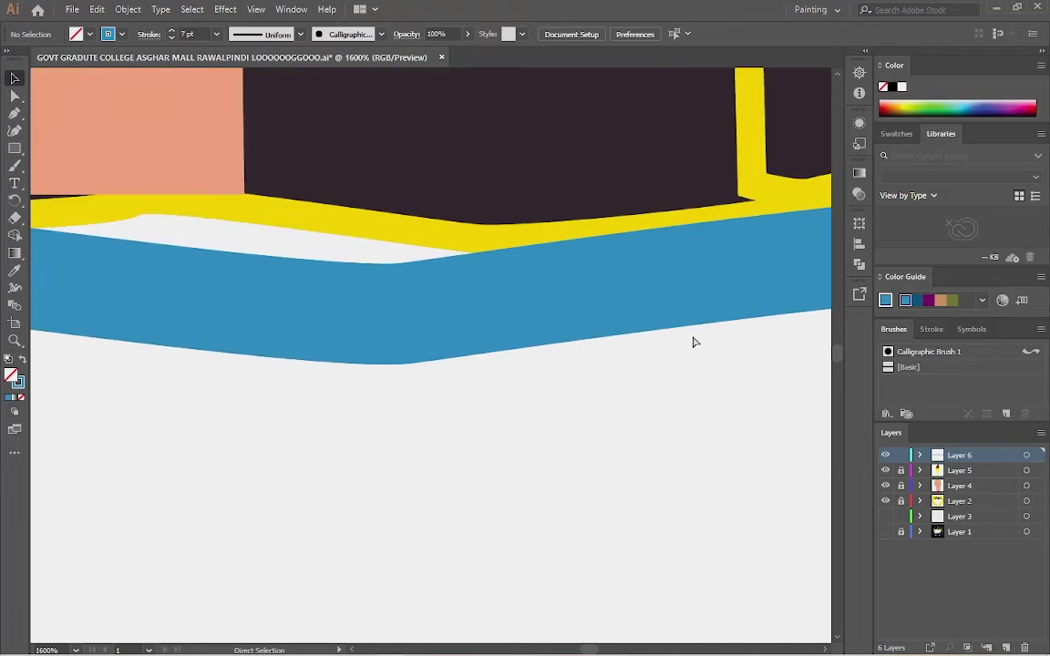
drag(754, 304, 777, 301)
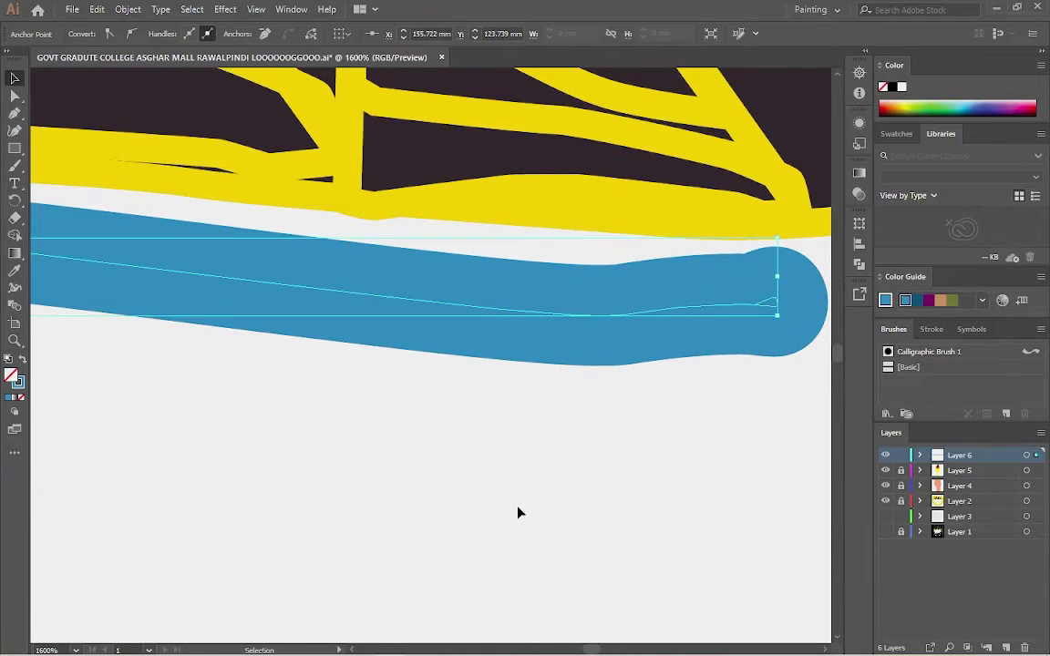
key(v)
scroll(291, 471, down, 10)
scroll(206, 450, up, 8)
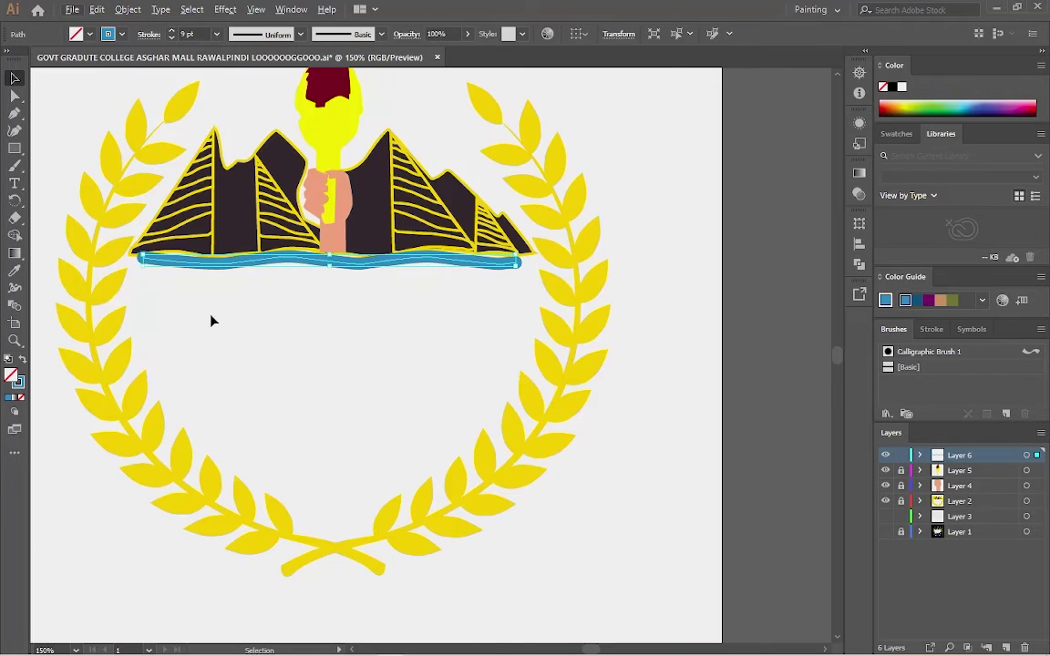
Show the reference image, move Layer 6 below Layer 2, and copy the blue wave onto the second reference wave
click(885, 531)
drag(938, 510, 937, 509)
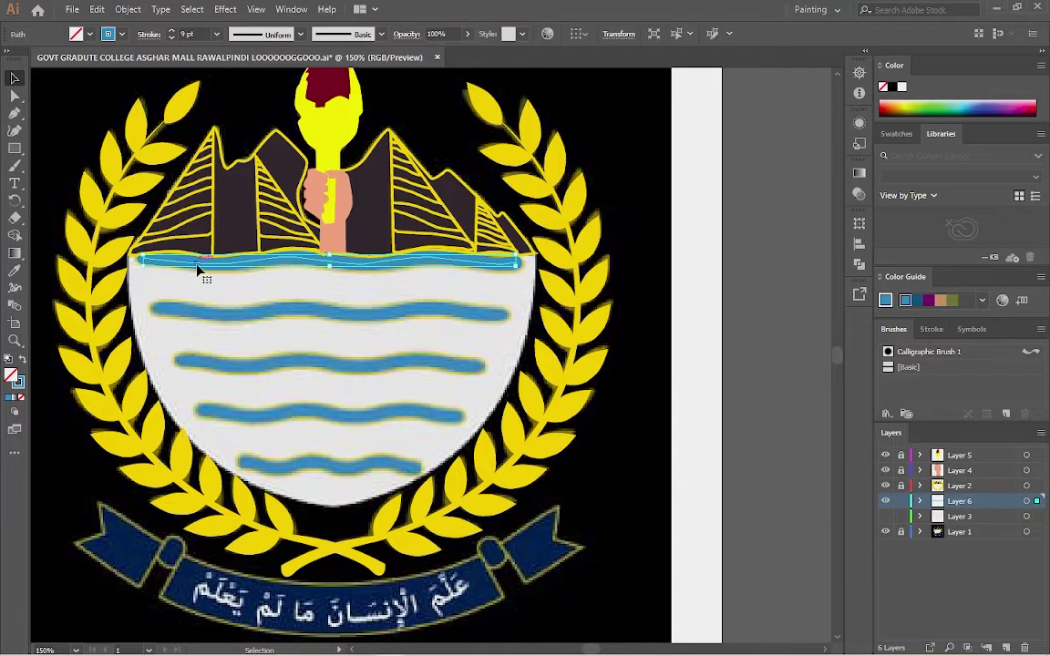
drag(204, 312, 205, 317)
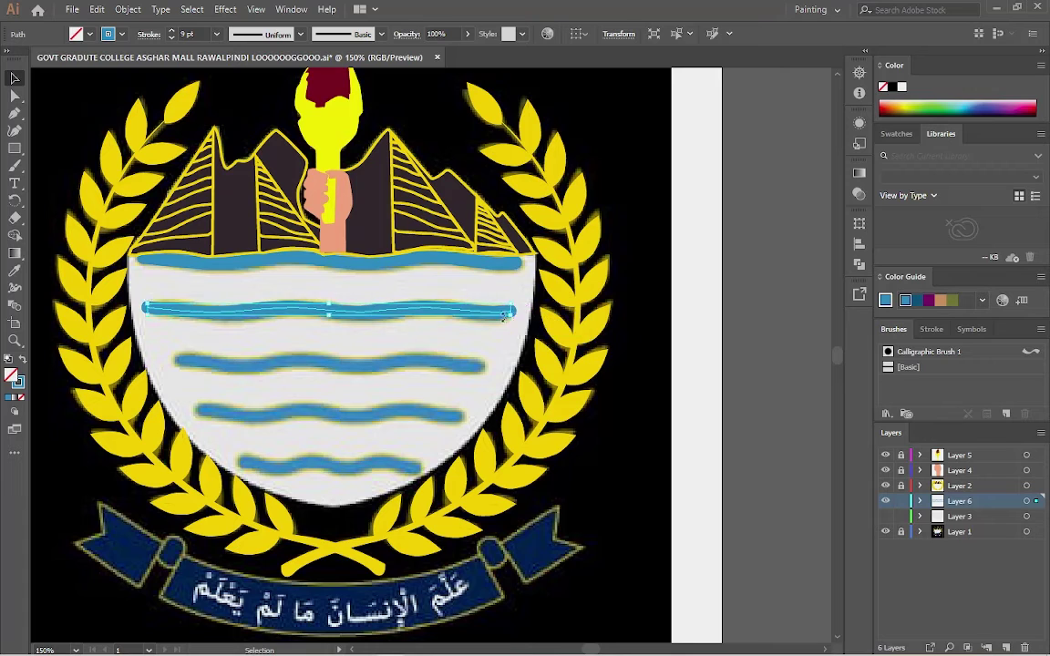
drag(472, 319, 474, 316)
Copy the wave onto the third reference wave, narrow it to match, and adjust the height of the second wave
click(445, 367)
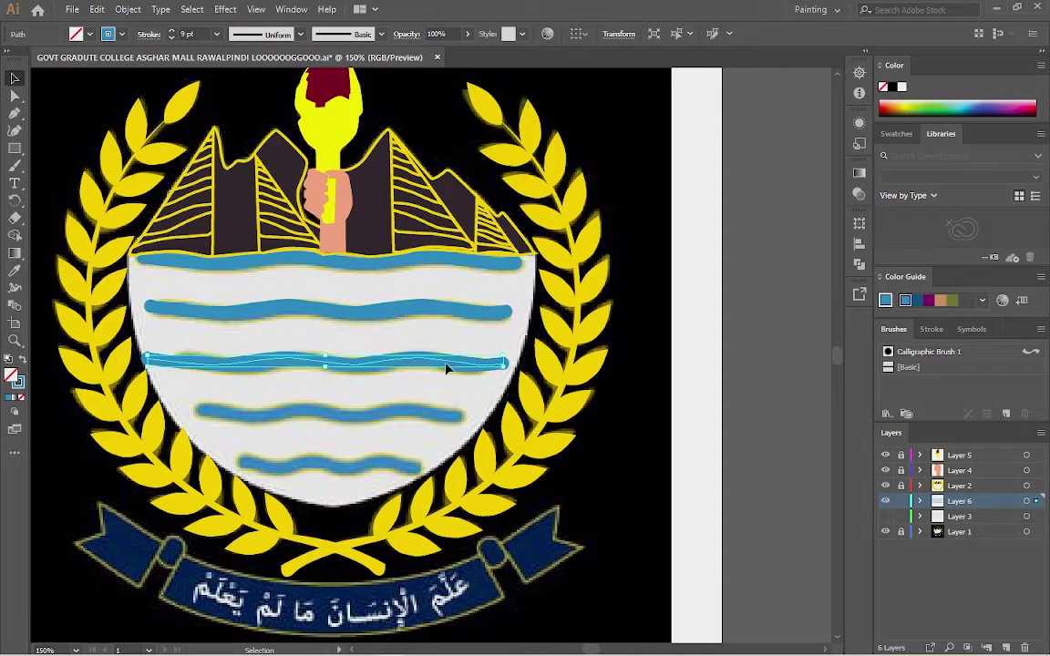
drag(415, 373, 494, 368)
drag(332, 362, 331, 357)
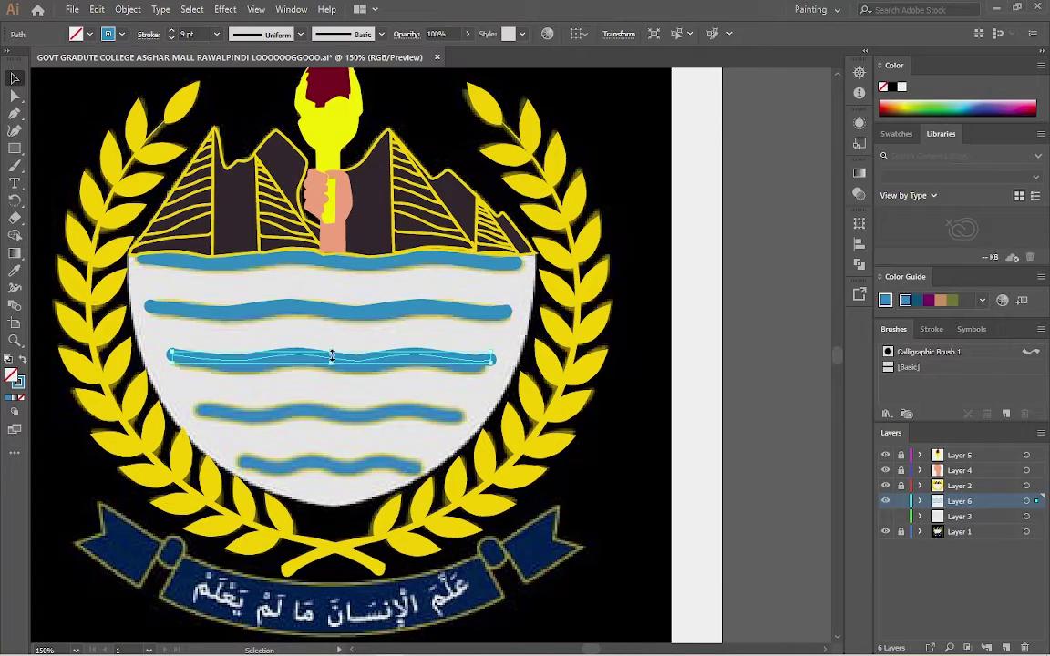
drag(495, 361, 480, 362)
drag(335, 316, 327, 306)
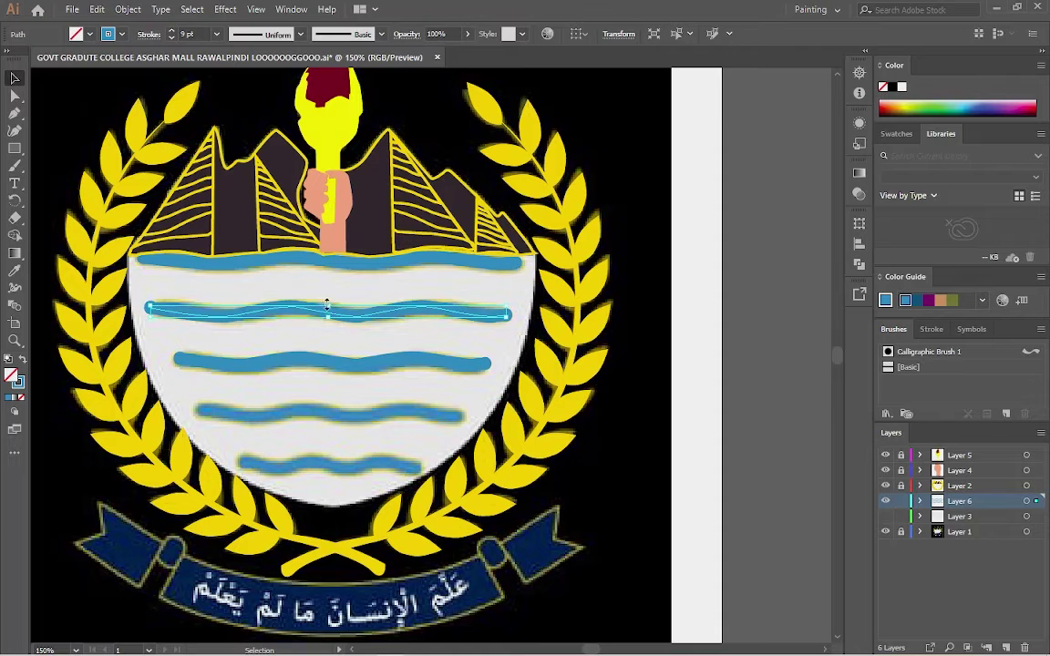
Fit narrowed waves over the fourth and fifth reference waves
click(390, 362)
drag(359, 364, 359, 421)
drag(488, 418, 463, 419)
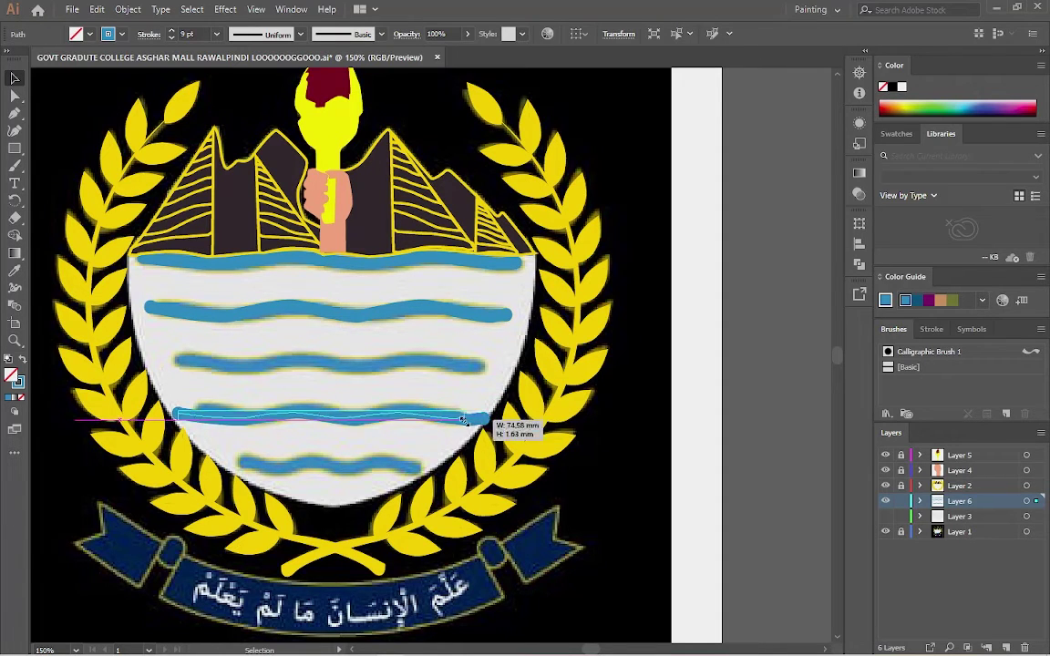
click(365, 419)
click(453, 460)
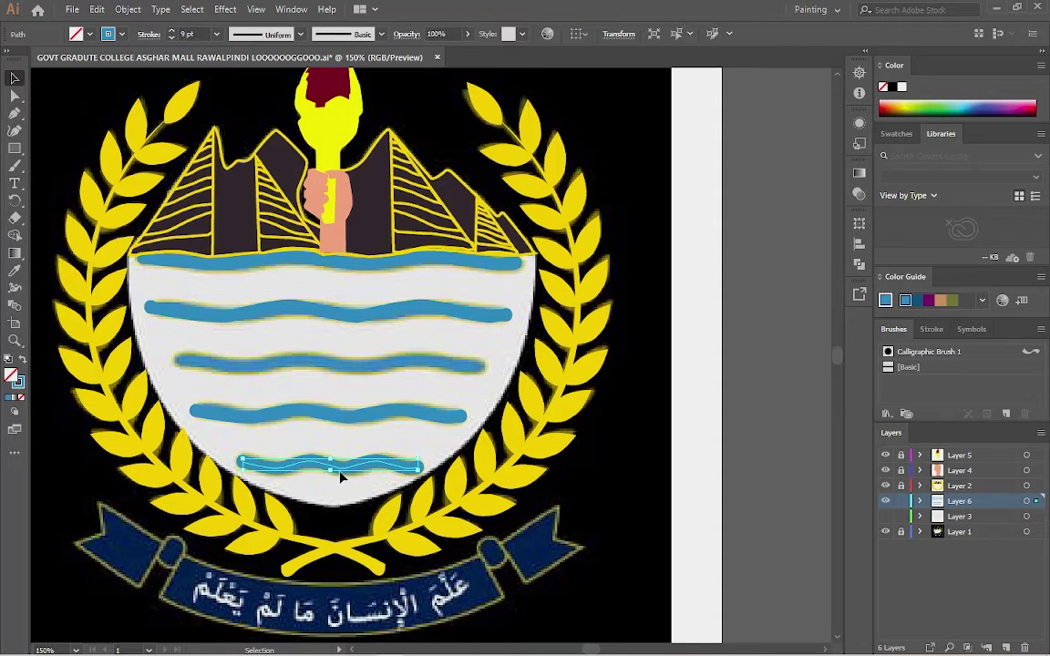
Copy the fourth wave up onto the third reference wave and widen it to match
drag(351, 415, 353, 372)
drag(465, 367, 483, 369)
drag(183, 361, 183, 362)
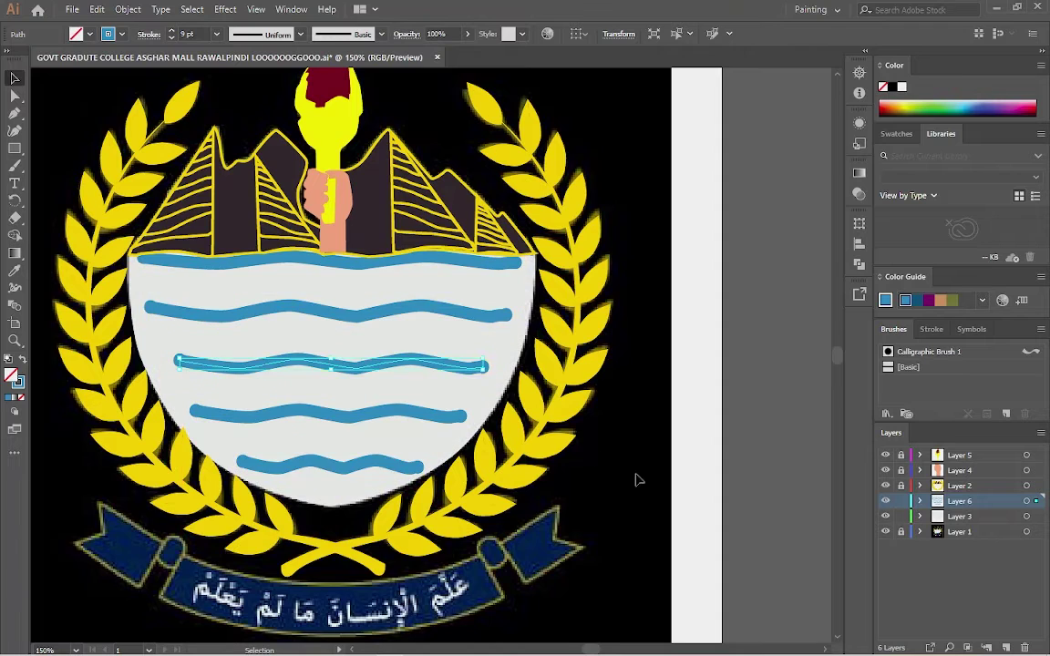
Fill the white shield in Layer 3 with light gray and lock Layers 3 and 6
click(638, 480)
key(ctrl+1)
click(884, 531)
click(885, 531)
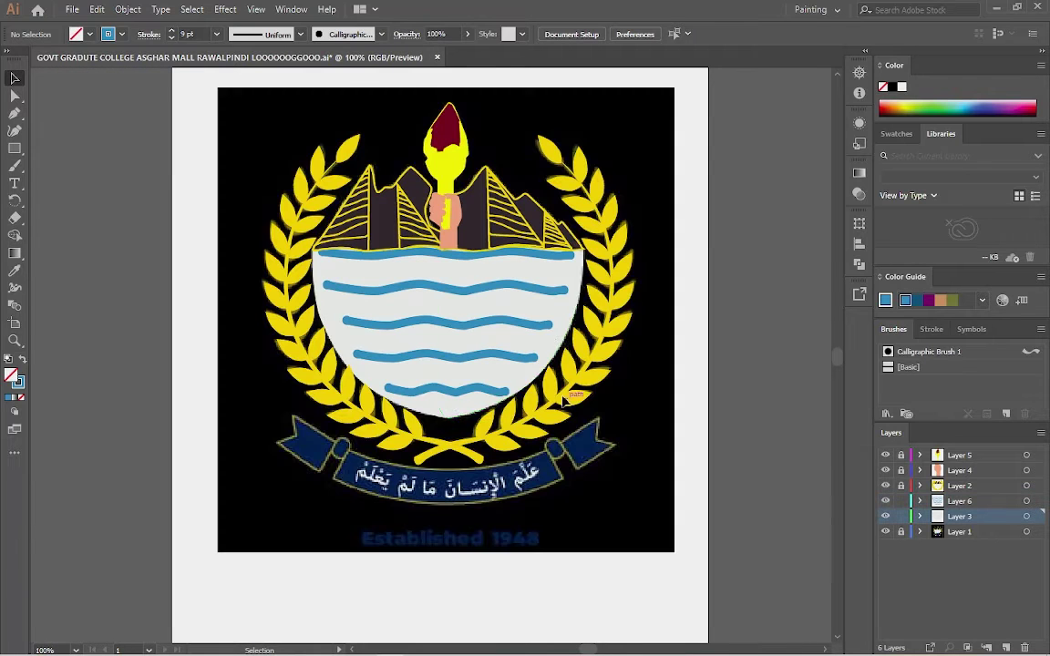
click(419, 305)
double_click(11, 374)
key(Return)
key(ctrl+shift+a)
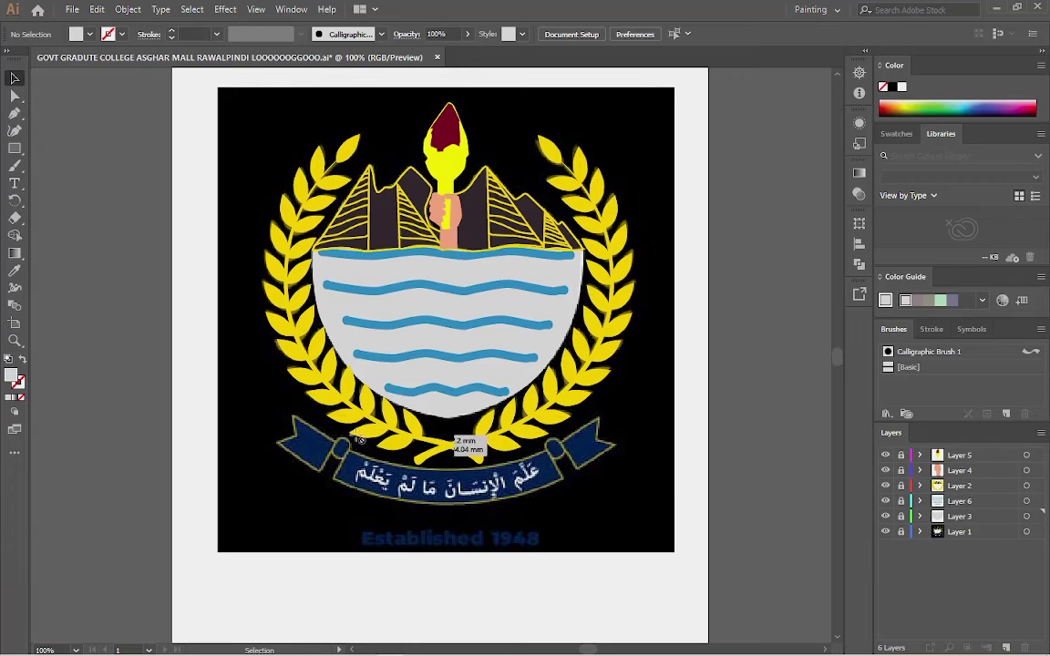
Create Layer 7 and start tracing the banner's upper edge from its center to the left knot with the Pen tool
key(ctrl+=)
key(ctrl+l)
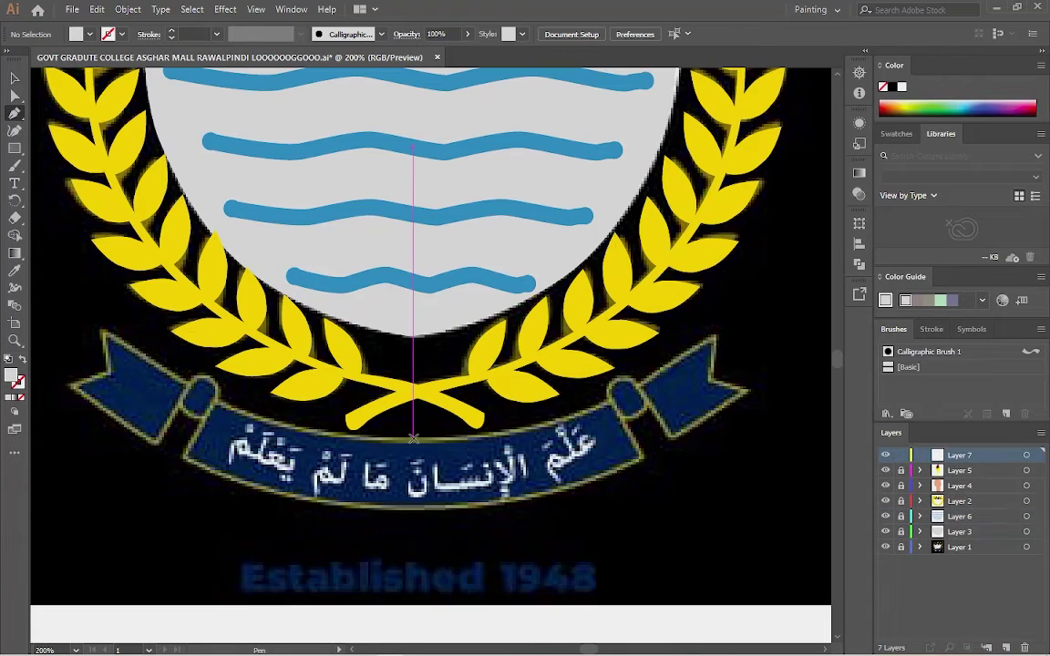
drag(294, 436, 413, 439)
drag(214, 397, 35, 271)
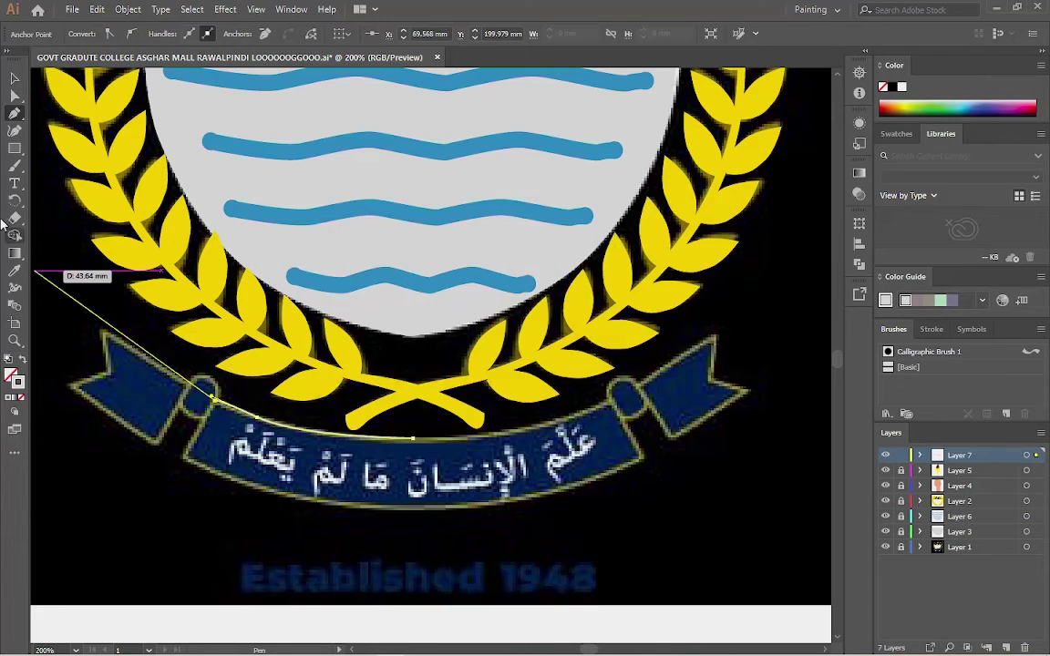
Choose dark navy as the banner fill and yellow as its stroke
double_click(10, 375)
drag(539, 300, 538, 313)
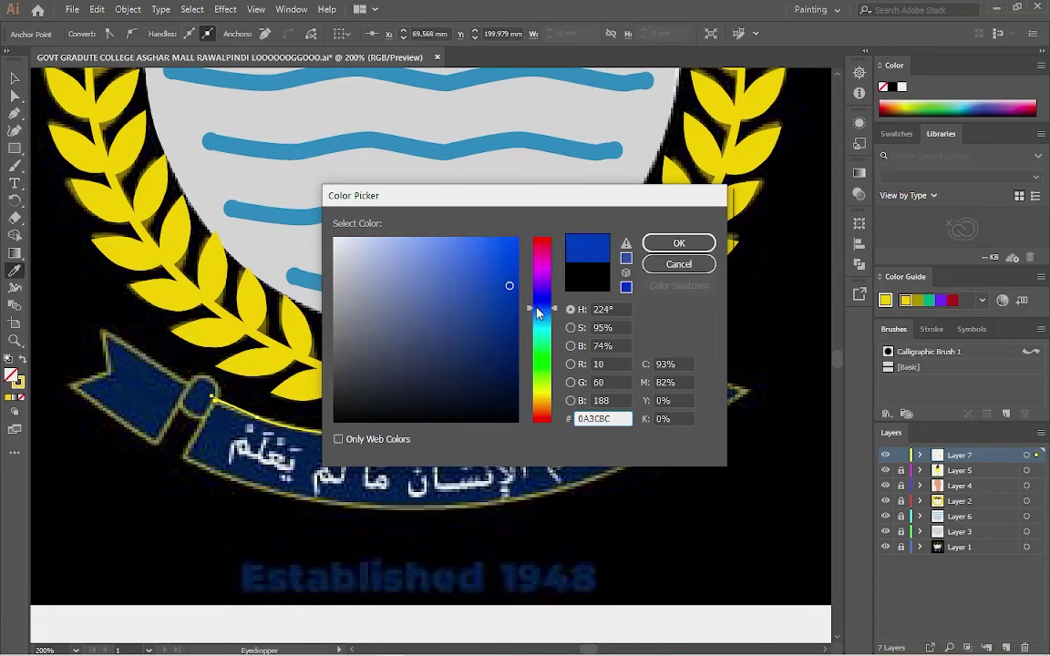
key(Return)
double_click(16, 387)
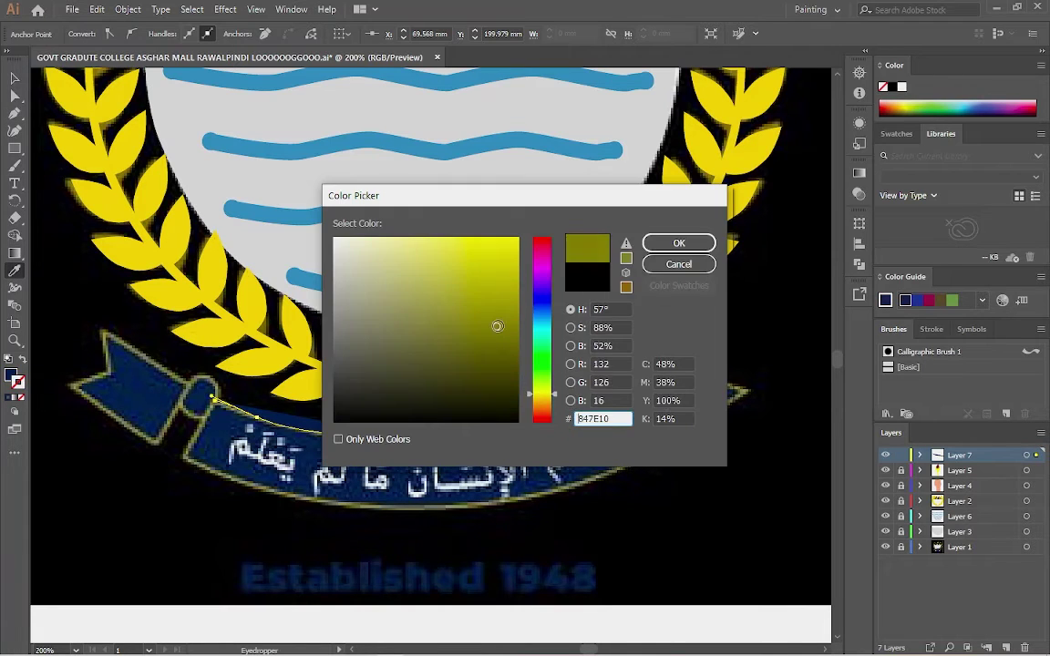
key(Return)
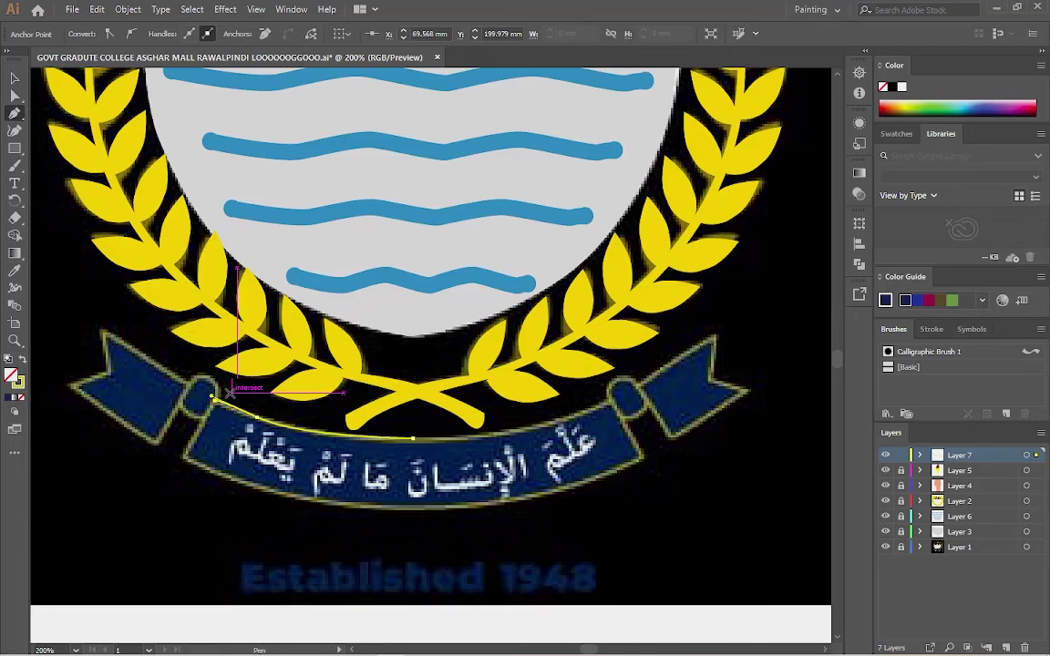
Trace the left knot and the left half of the banner, closing the outline with a vertical edge at the center
scroll(229, 392, up, 3)
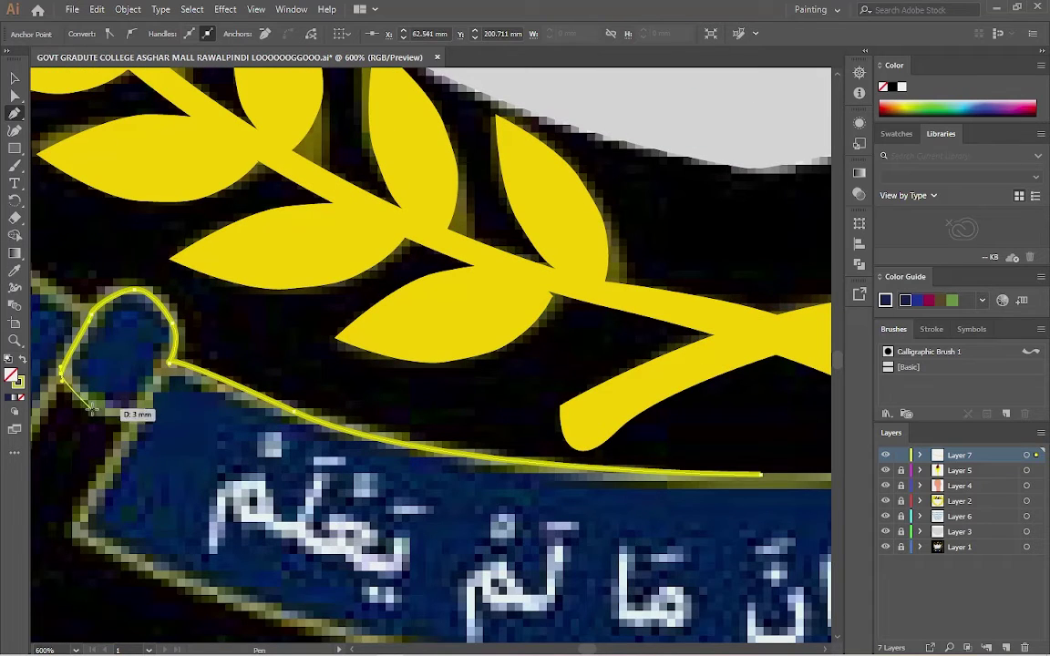
scroll(169, 362, up, 2)
click(91, 448)
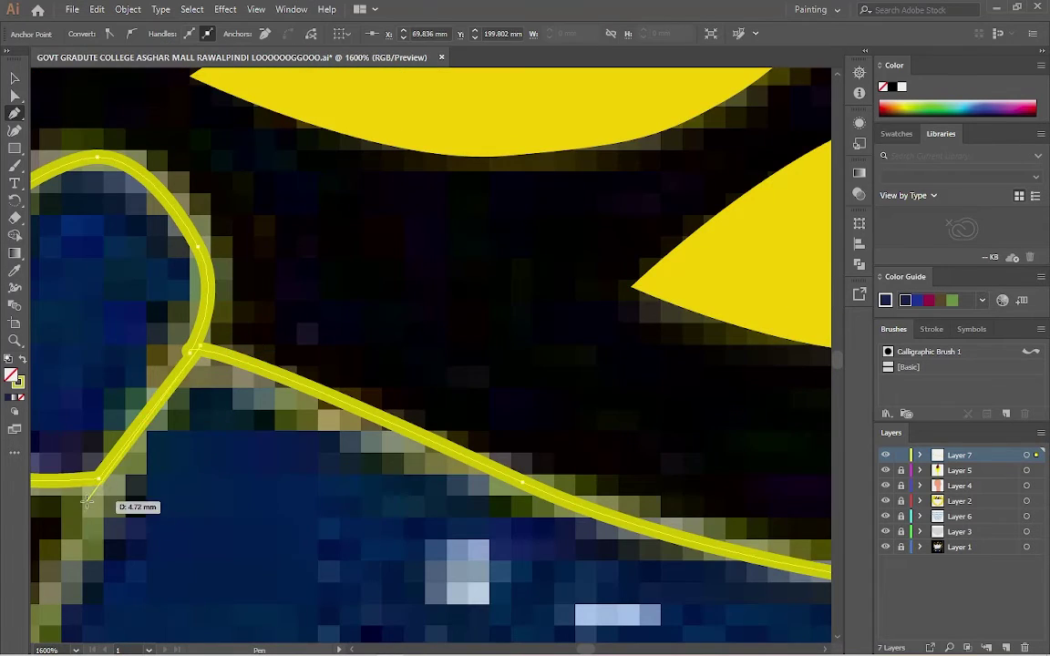
scroll(55, 483, down, 3)
scroll(41, 504, up, 2)
scroll(228, 567, down, 3)
scroll(715, 438, right, 2)
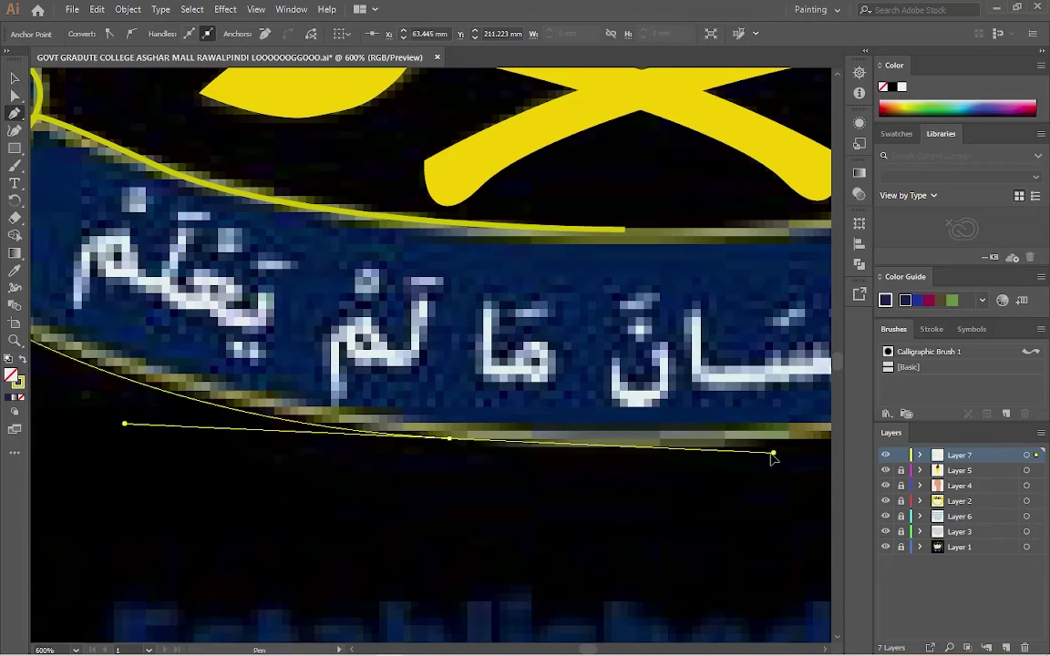
scroll(750, 457, down, 1)
scroll(758, 357, right, 3)
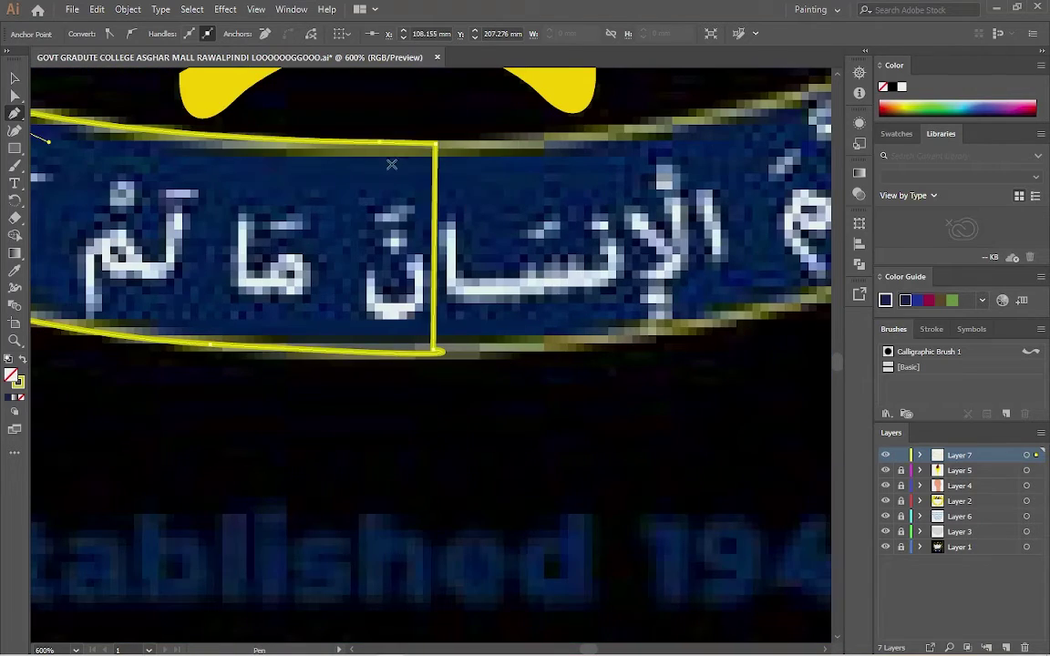
Select the traced left half of the banner and give it the dark navy fill with a 1 pt yellow stroke
scroll(392, 165, down, 5)
scroll(188, 347, up, 2)
key(v)
mouse_move(328, 310)
mouse_down()
mouse_move(406, 315)
mouse_move(329, 311)
mouse_up()
scroll(211, 242, up, 3)
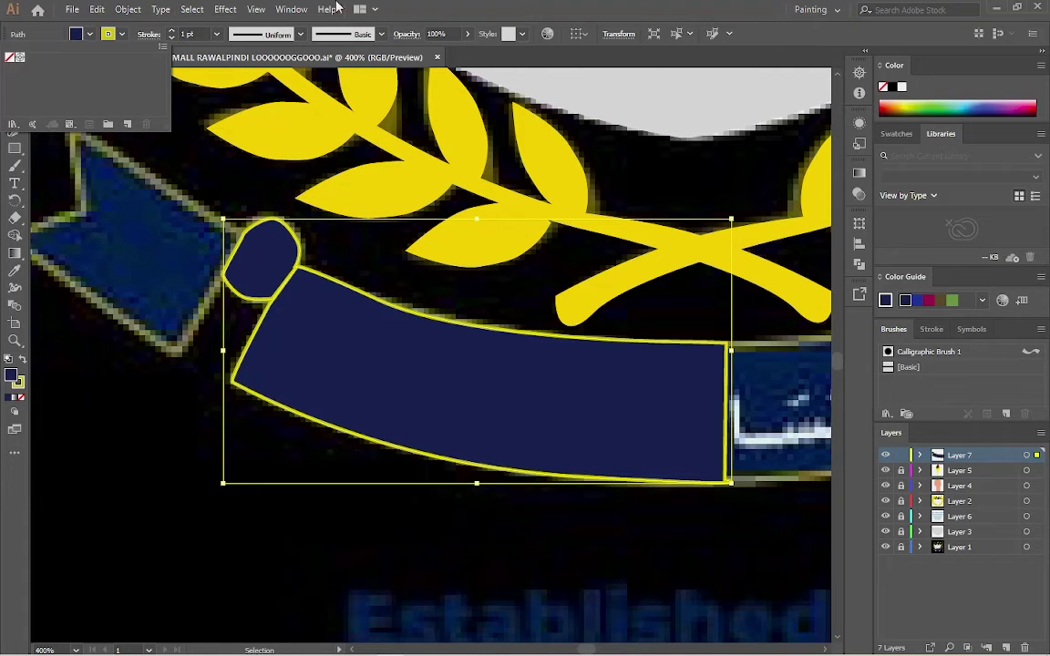
key(ctrl+shift+a)
double_click(12, 384)
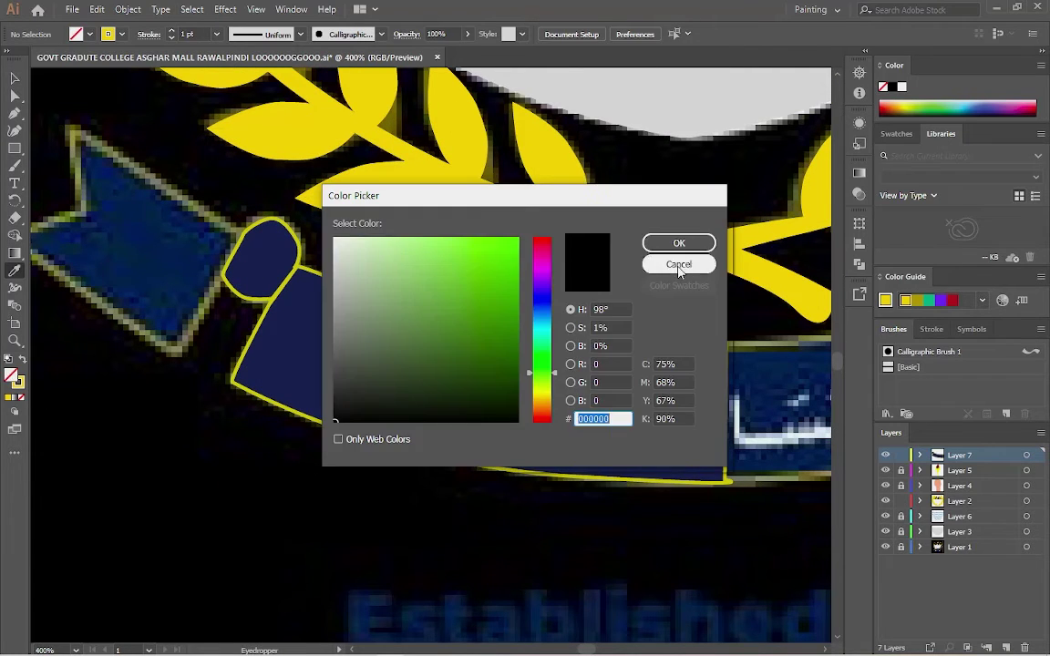
key(Escape)
Set the stroke color of the left banner half to yellow E8D918
key(v)
click(311, 288)
double_click(18, 384)
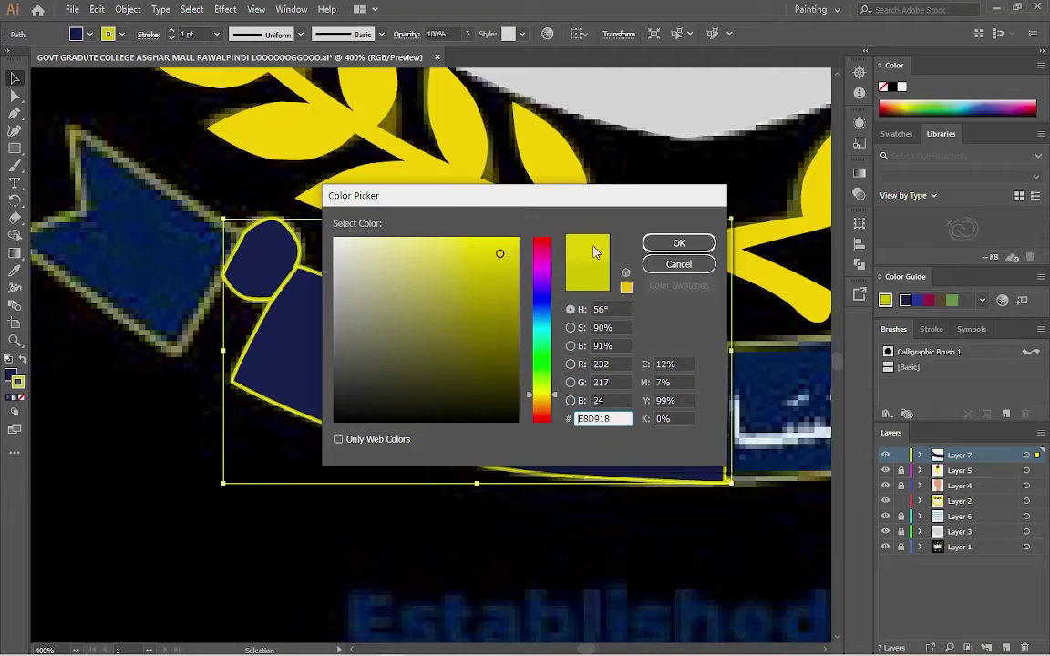
key(Return)
click(15, 95)
click(297, 416)
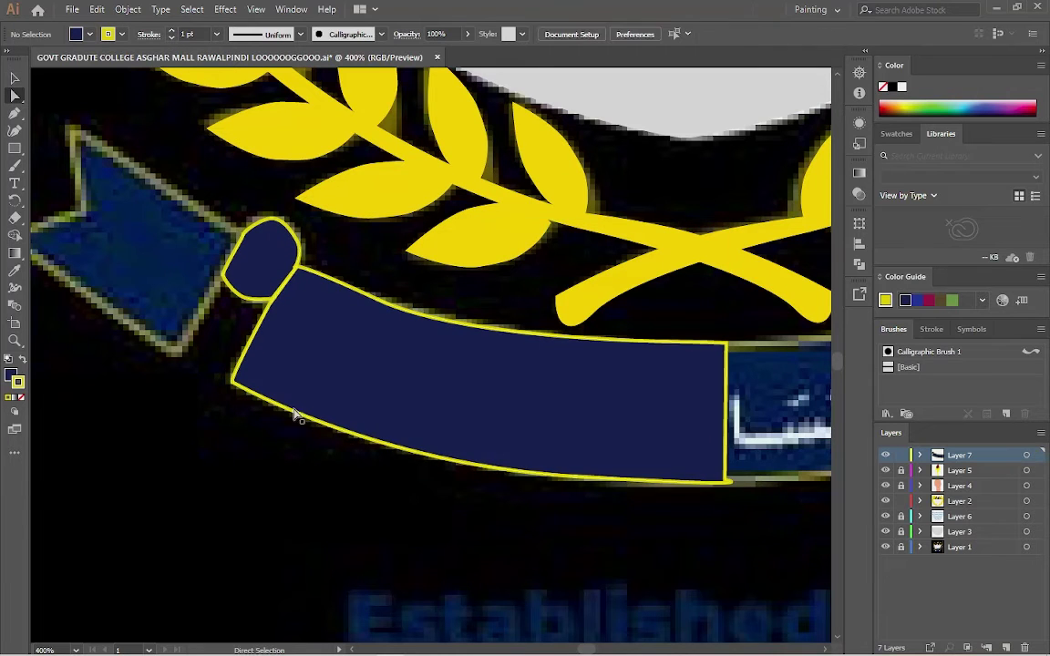
Trace the forked left ribbon tail with the same fill and stroke and place it behind the main banner path
scroll(193, 311, left, 3)
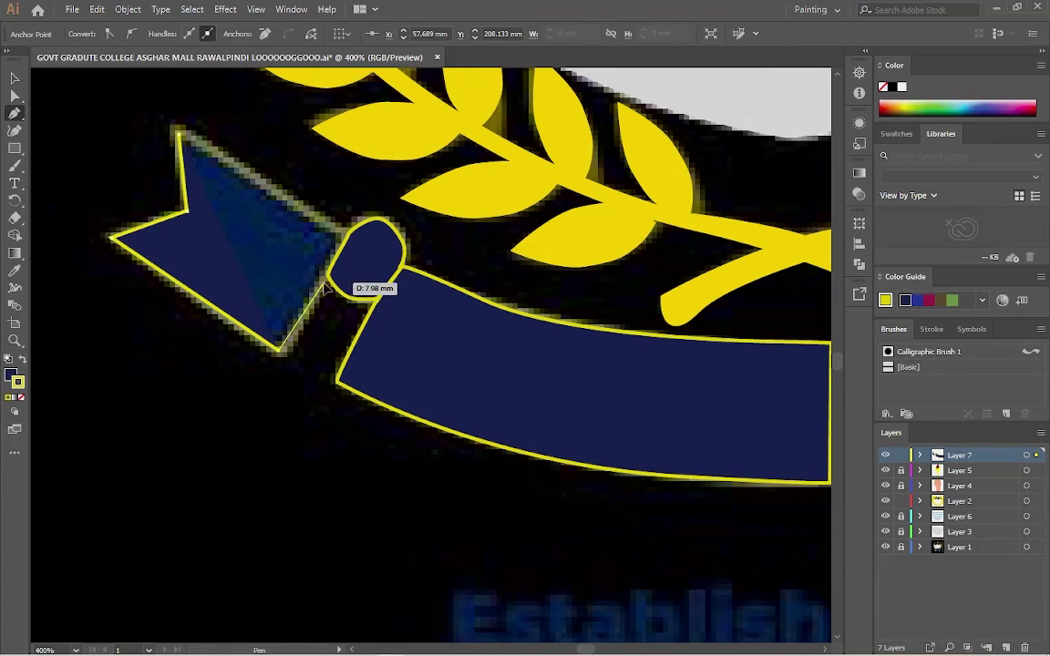
drag(235, 132, 235, 130)
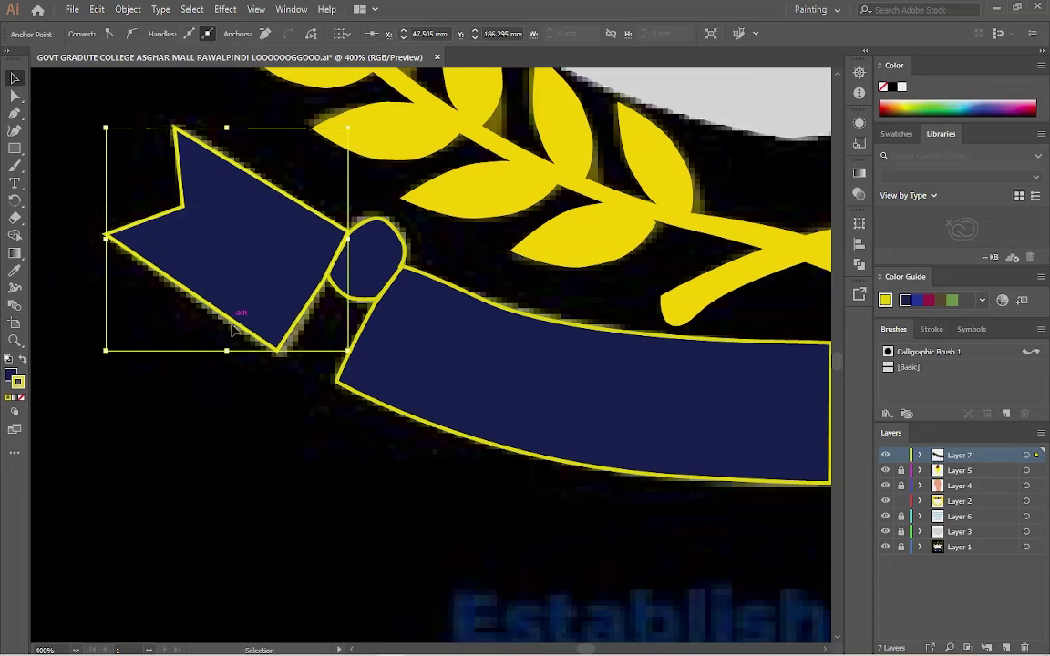
click(493, 359)
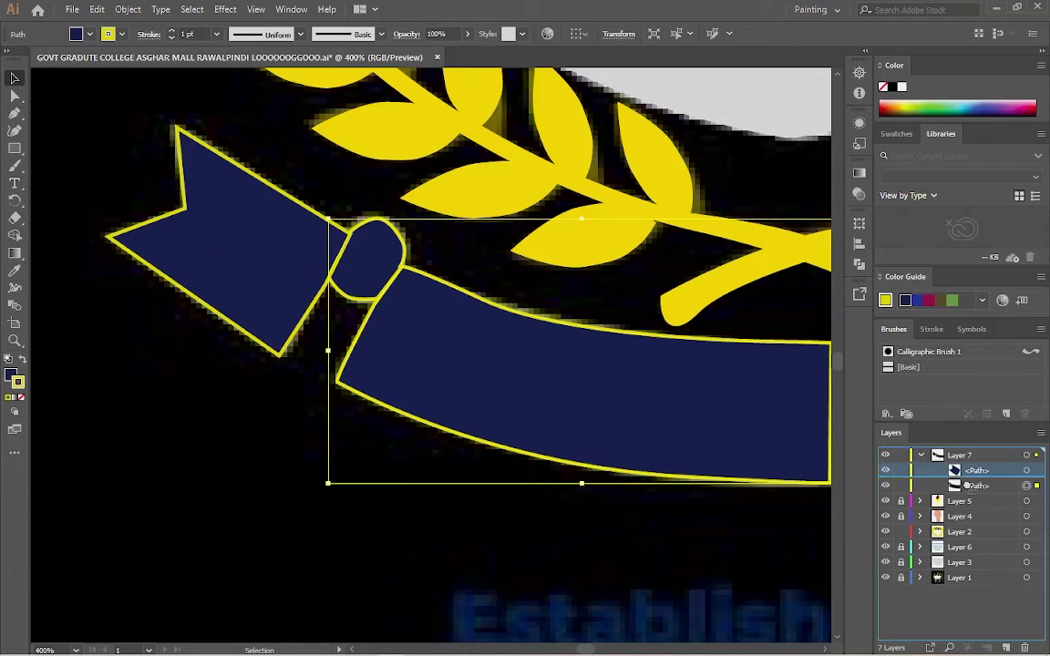
click(135, 140)
Create a mirrored copy of the left ribbon tail and banner half and align it over the right half
scroll(403, 360, down, 3)
click(417, 359)
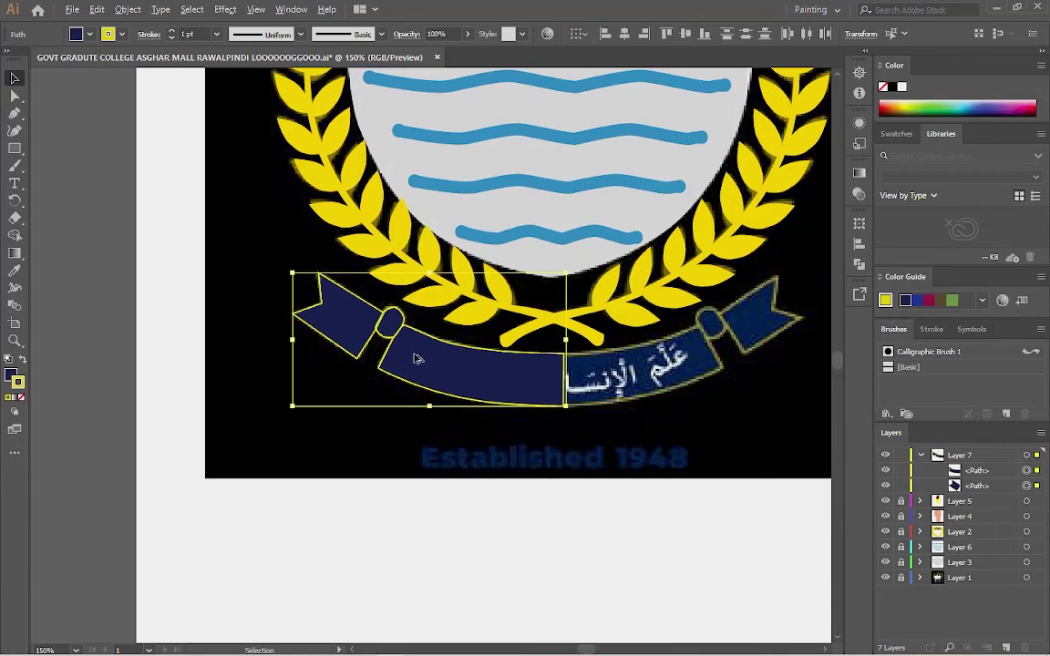
right_click(516, 374)
click(806, 312)
drag(574, 381, 636, 375)
click(640, 543)
scroll(410, 511, down, 2)
scroll(489, 526, up, 2)
scroll(490, 526, right, 2)
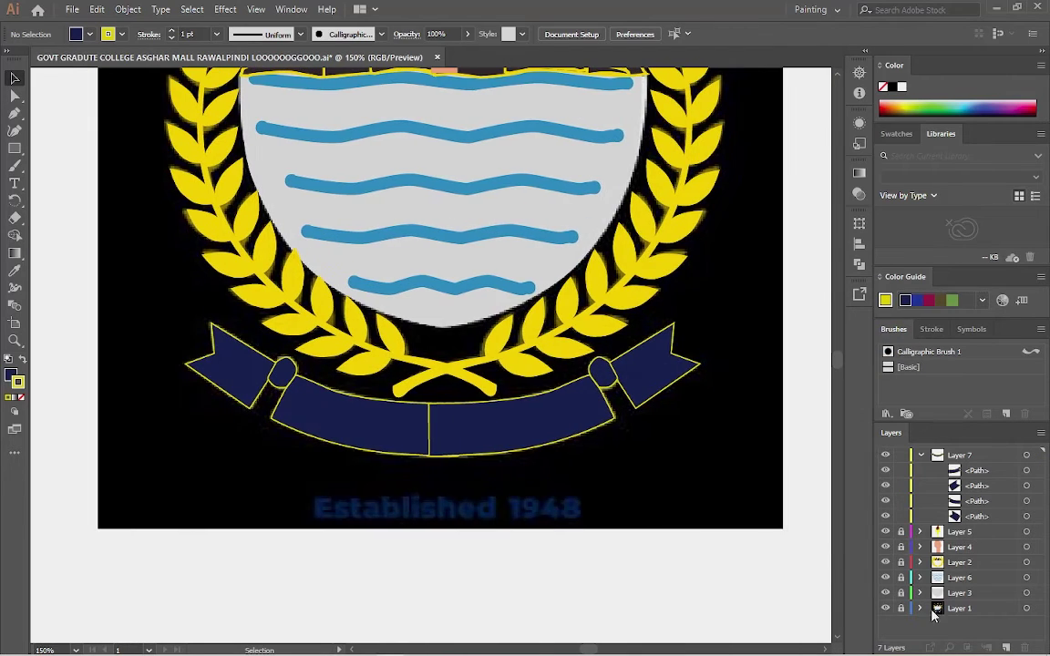
Cover the yellow seam at the banner's middle with a four-sided navy patch that has no stroke
scroll(246, 206, down, 2)
scroll(253, 214, up, 2)
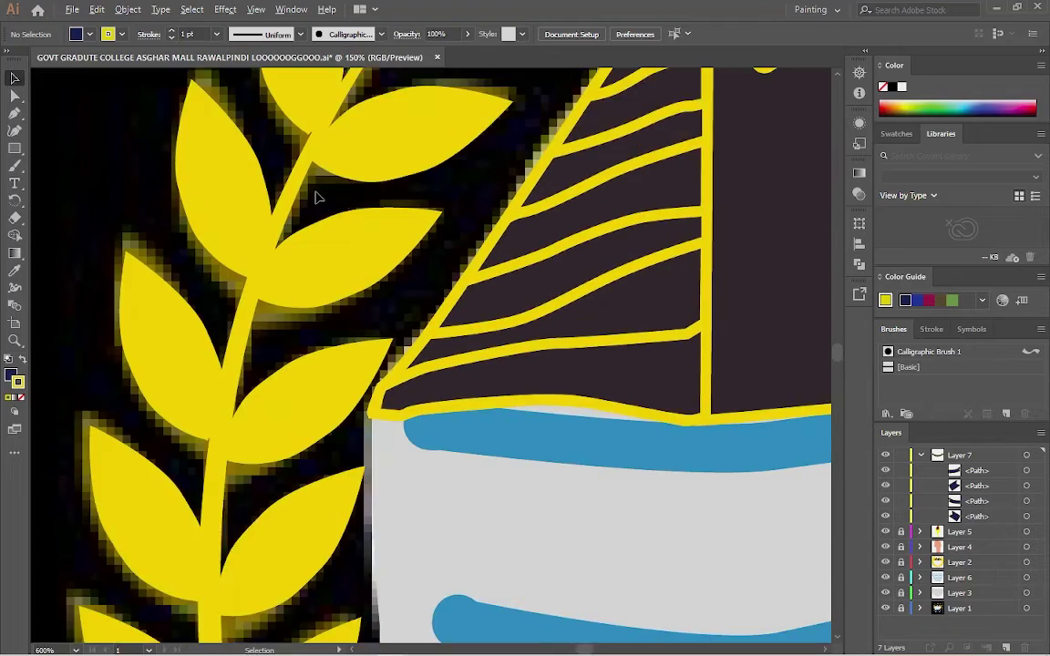
scroll(387, 283, up, 6)
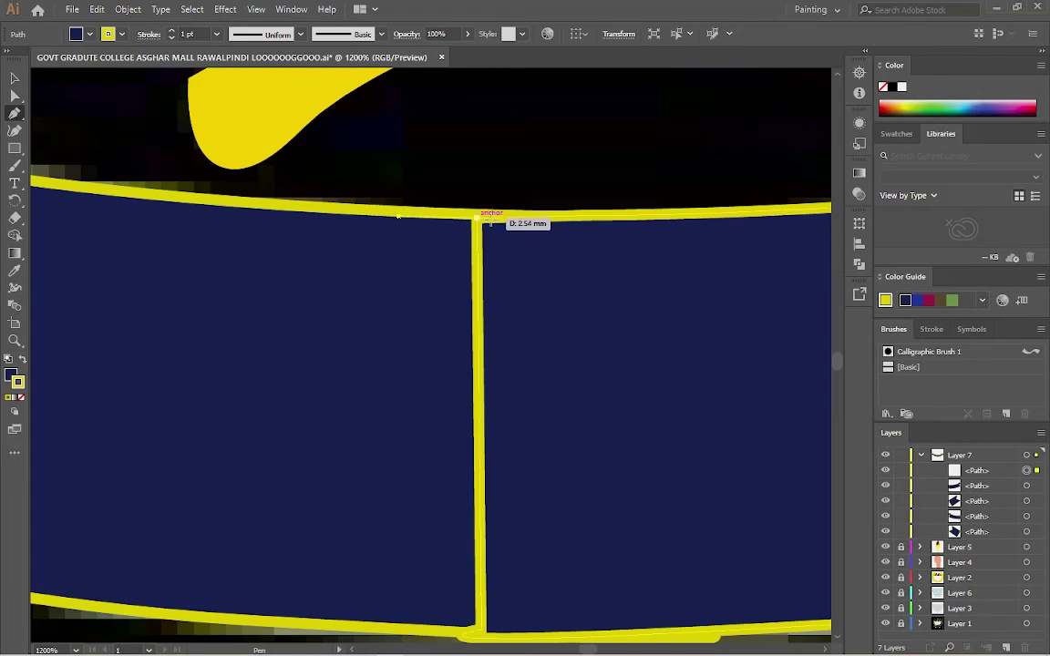
click(586, 134)
click(586, 616)
scroll(389, 545, left, 1)
click(389, 544)
click(399, 131)
click(20, 399)
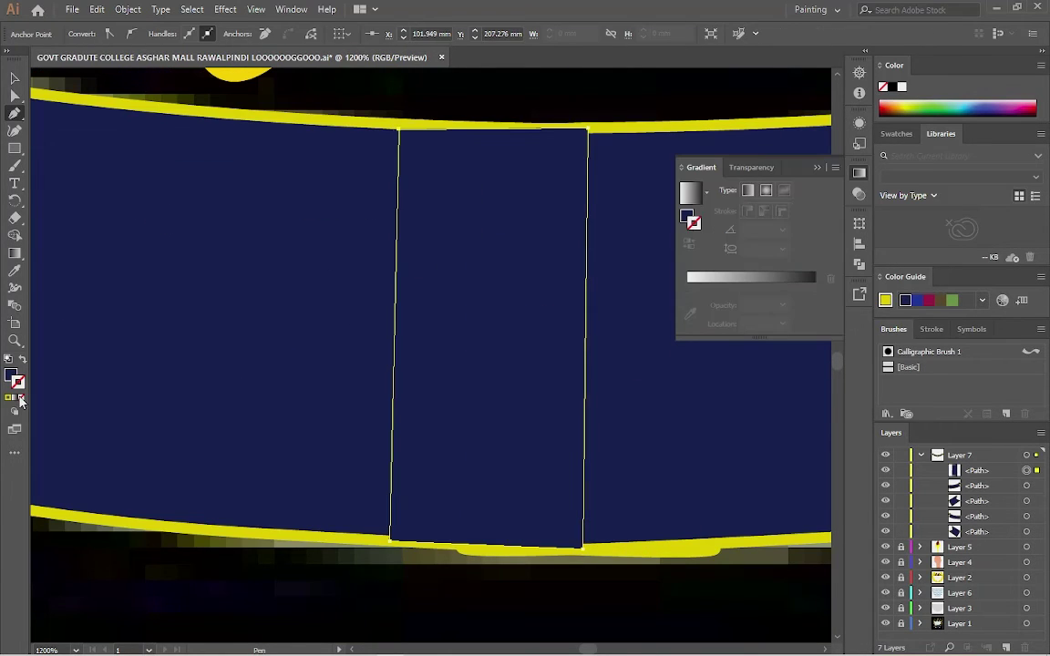
key(v)
key(ctrl+shift+a)
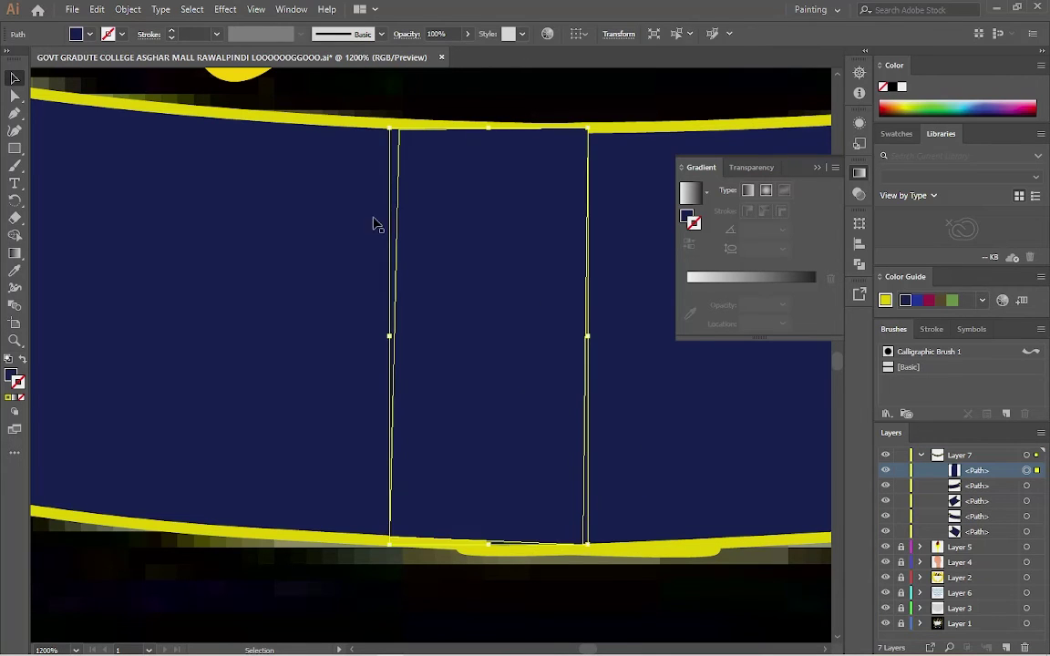
Hide the black reference image on Layer 1 and inspect the banner against the plain artboard
click(244, 197)
scroll(490, 428, down, 5)
scroll(480, 443, up, 5)
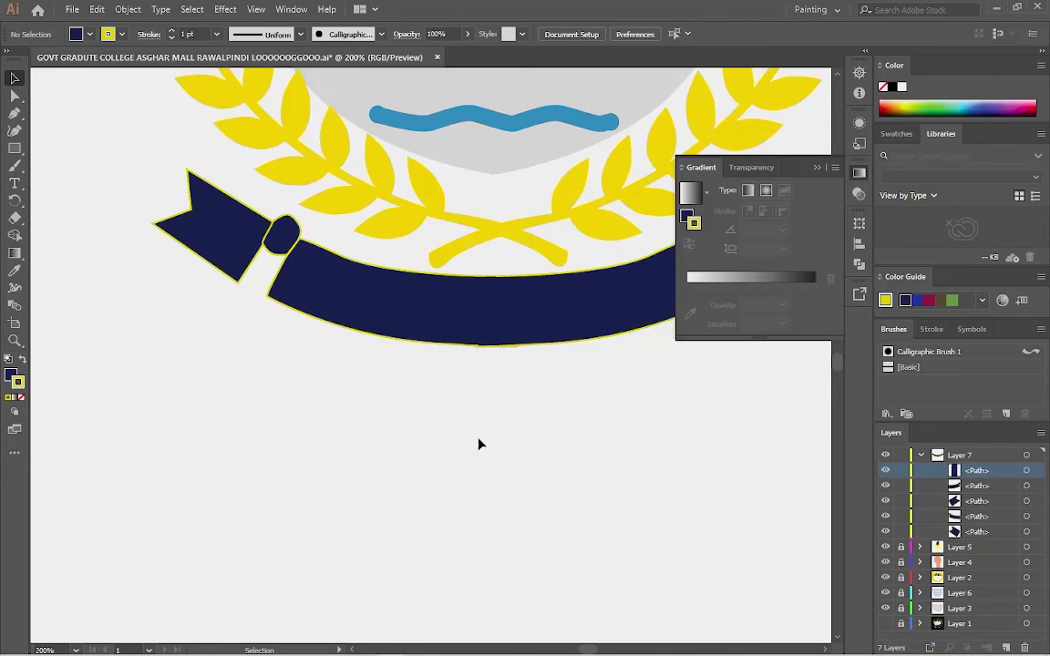
click(394, 452)
scroll(393, 453, down, 6)
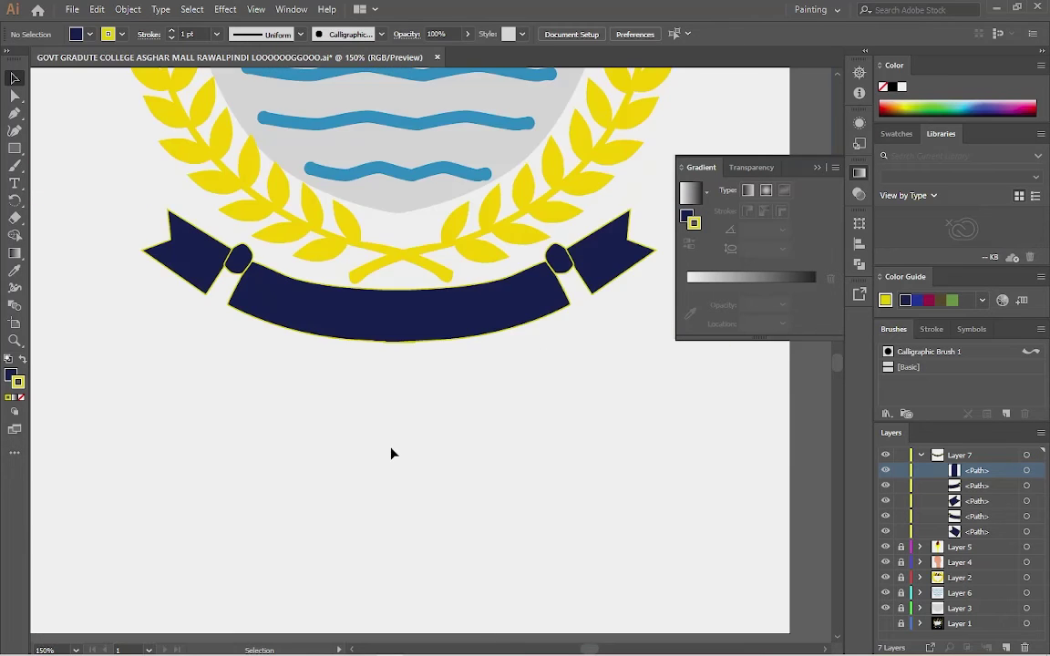
Lock the banner's Layer 7, unlock Layer 2 and select the artwork on Layer 2
scroll(394, 459, up, 2)
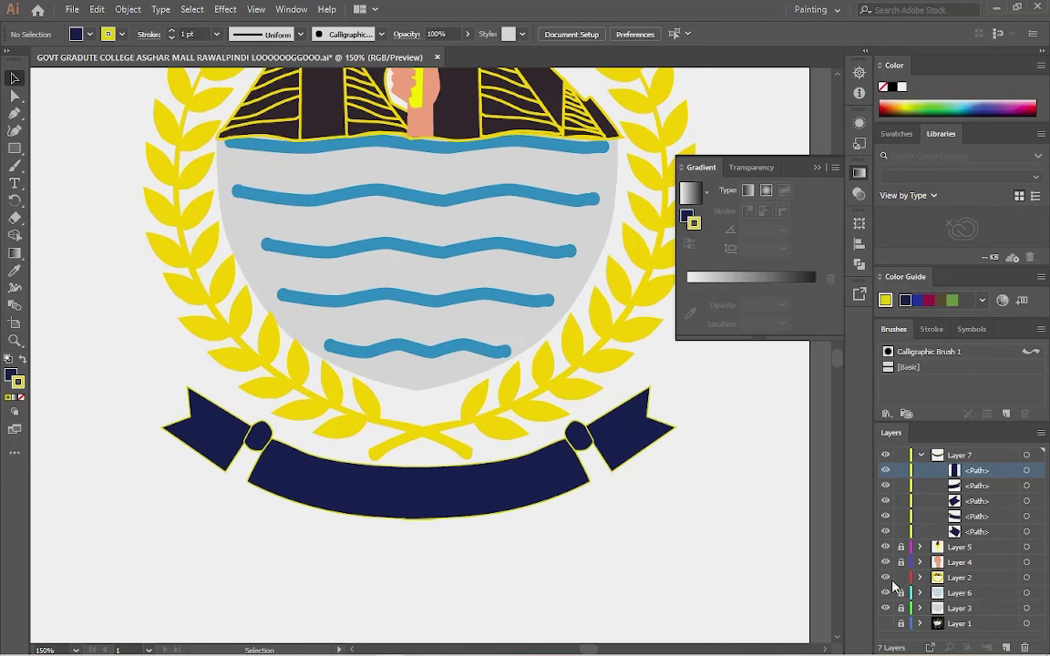
key(shift+m)
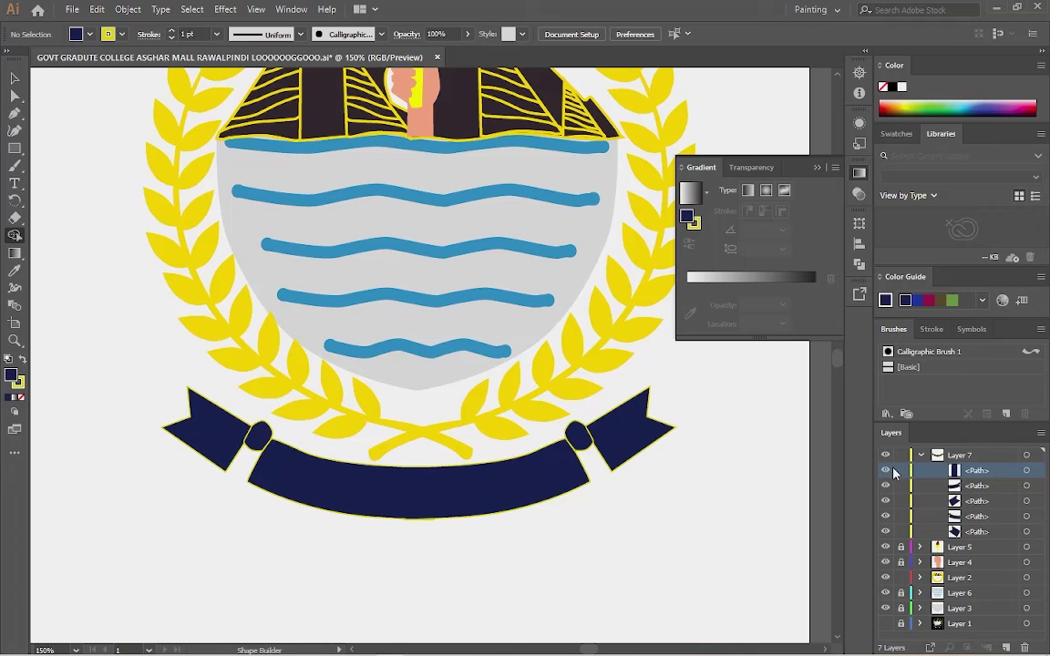
click(922, 456)
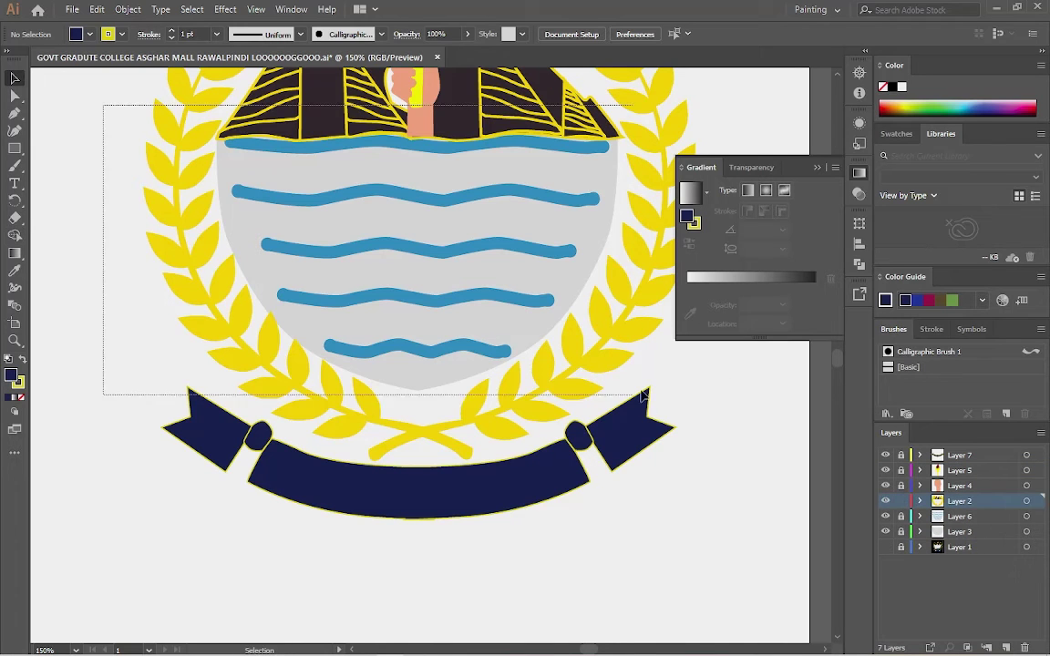
drag(641, 394, 638, 392)
scroll(143, 203, up, 5)
click(919, 501)
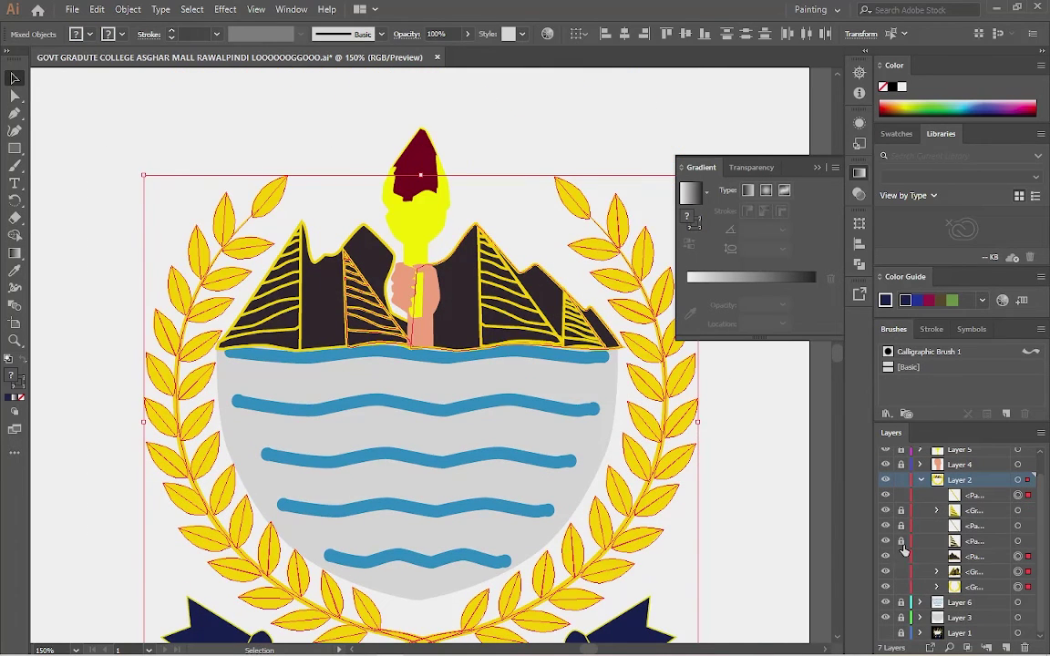
Shift only the laurel wreath slightly left by temporarily locking the other objects in Layer 2
click(901, 495)
scroll(729, 622, down, 1)
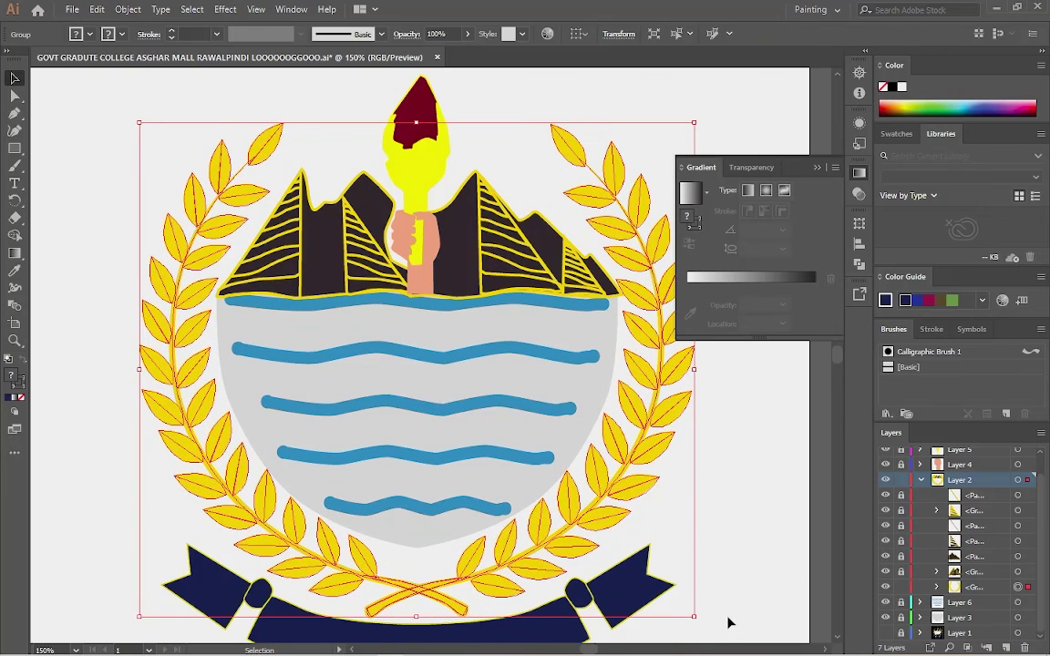
click(392, 75)
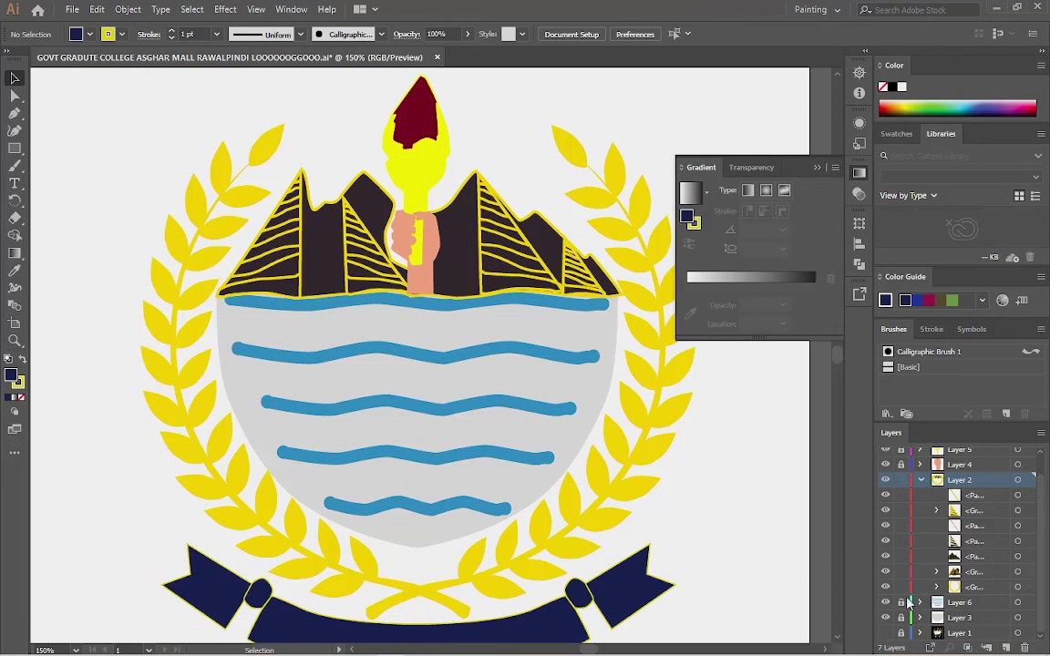
Unlock Layer 5 and recolor the yellow parts of the torch with the wreath's yellow using the Eyedropper
scroll(904, 472, up, 1)
click(921, 470)
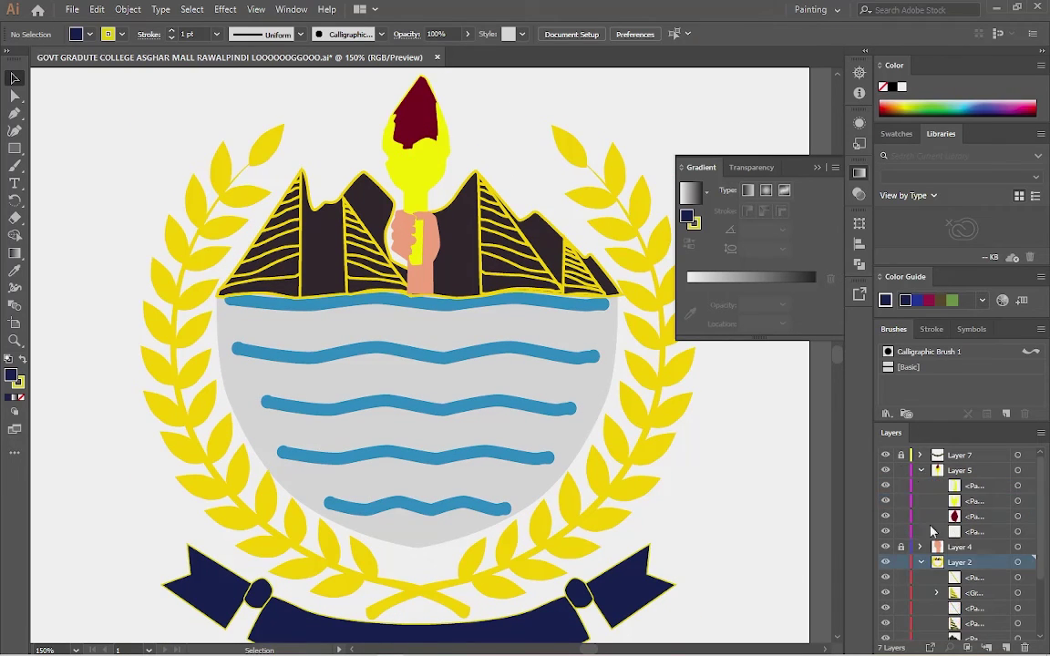
click(1018, 501)
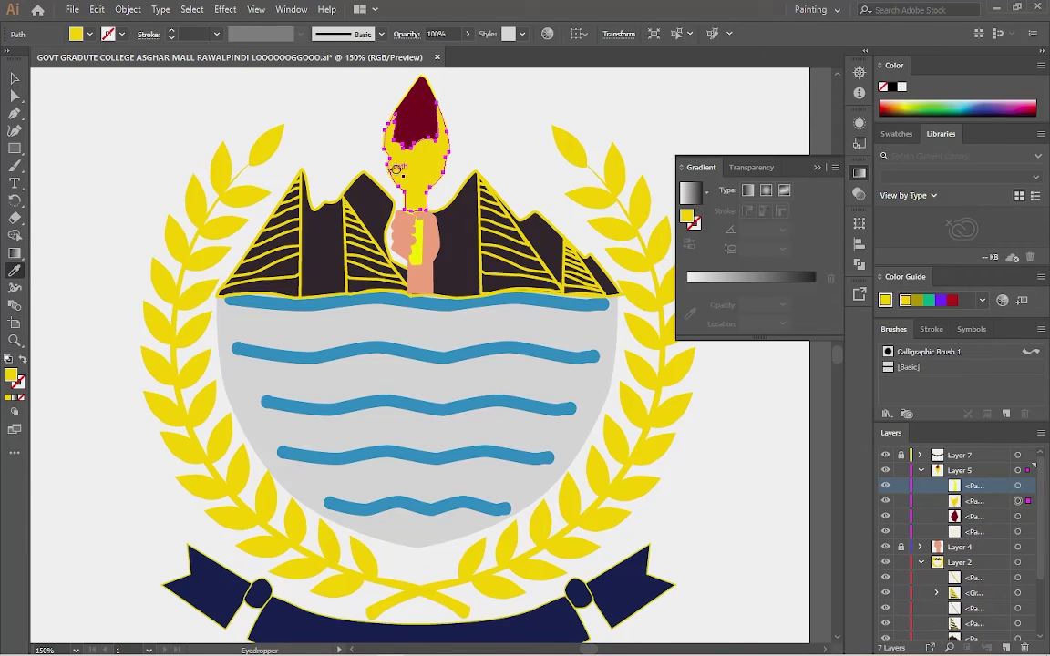
scroll(444, 258, up, 1)
key(ctrl+minus)
key(ctrl+minus)
key(ctrl+shift+a)
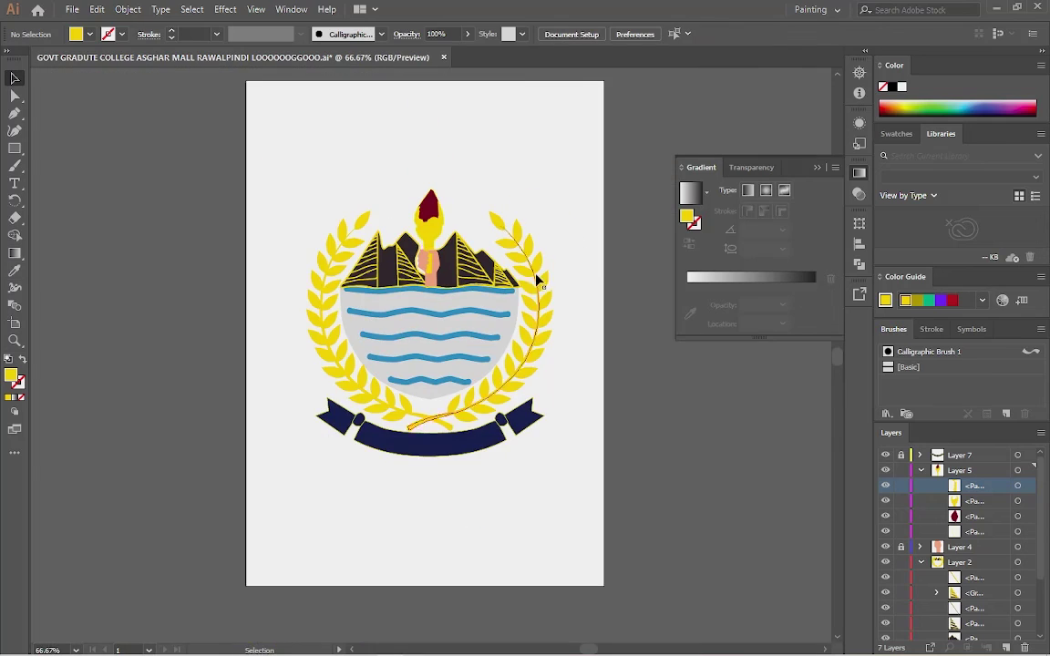
key(v)
Save the document as an Adobe Illustrator file in the PROJECTS folder, keeping its current file name
click(72, 10)
click(96, 143)
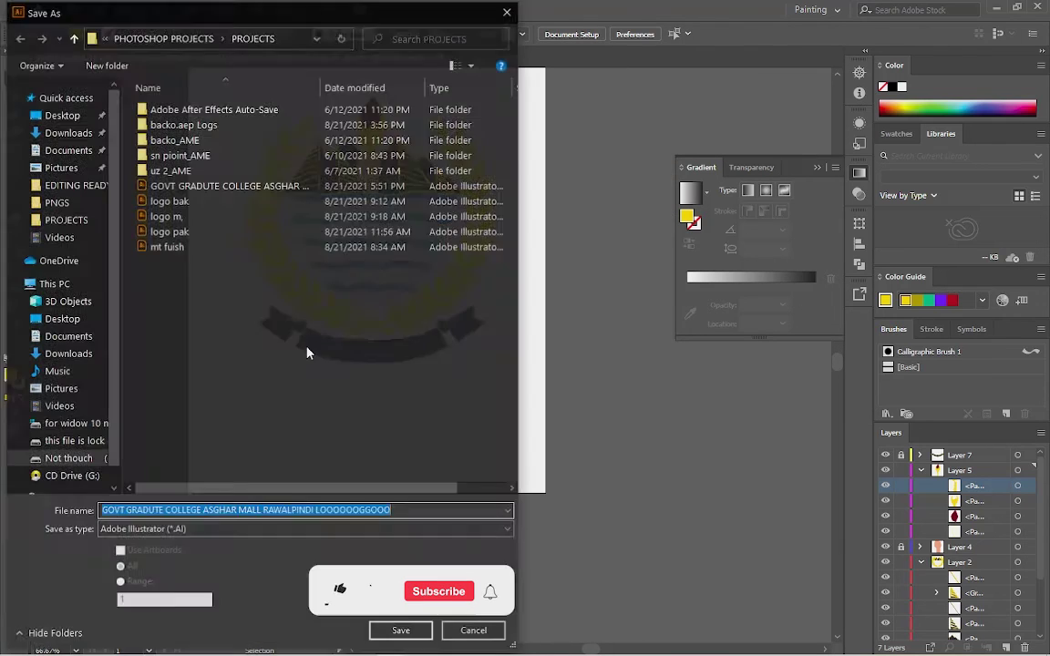
click(456, 544)
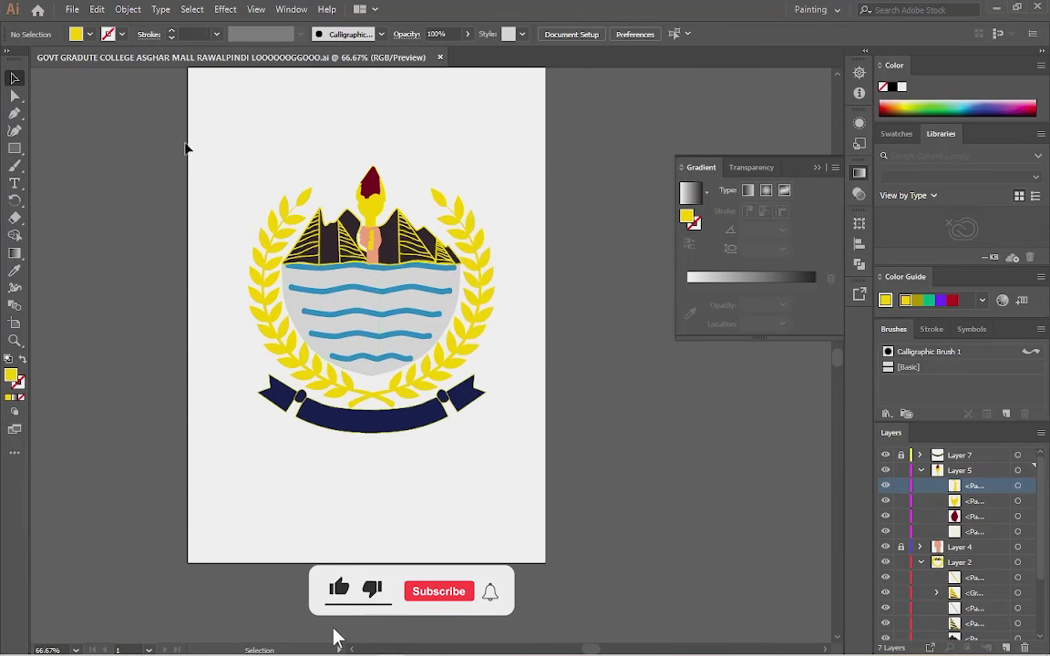
Show the reference image again, unlock all layers and select the emblem artwork together with the reference
key(ctrl+a)
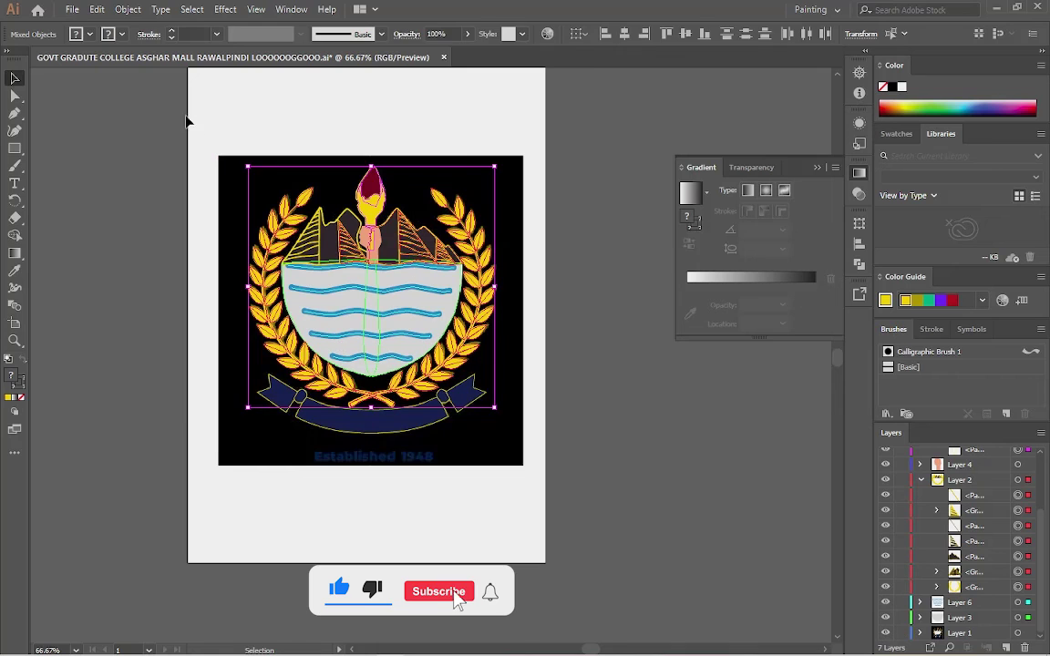
key(ctrl+a)
drag(218, 155, 180, 84)
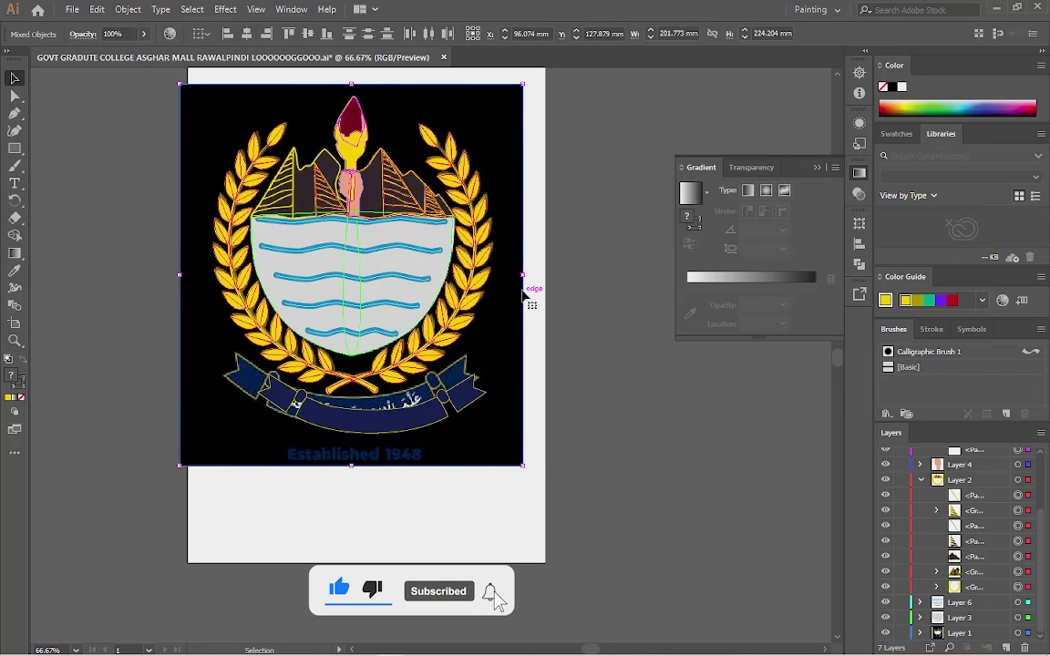
key(ctrl+z)
key(ctrl+z)
key(ctrl+z)
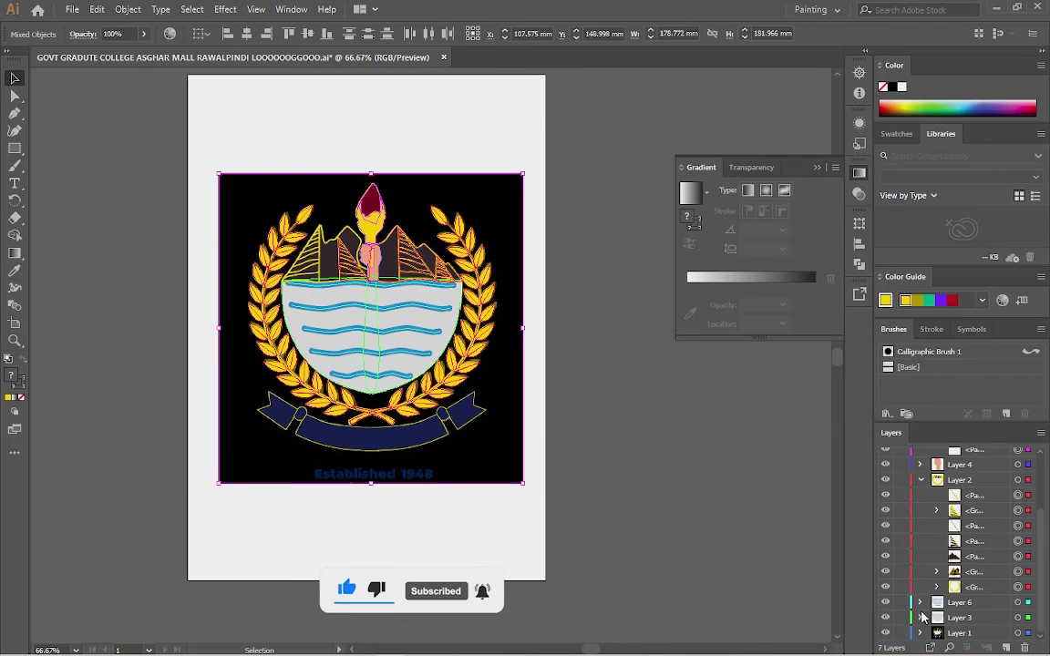
Collapse the layers and move the banner's Layer 7 directly above Layer 1 in the layer stack
key(ctrl+z)
key(ctrl+z)
key(ctrl+z)
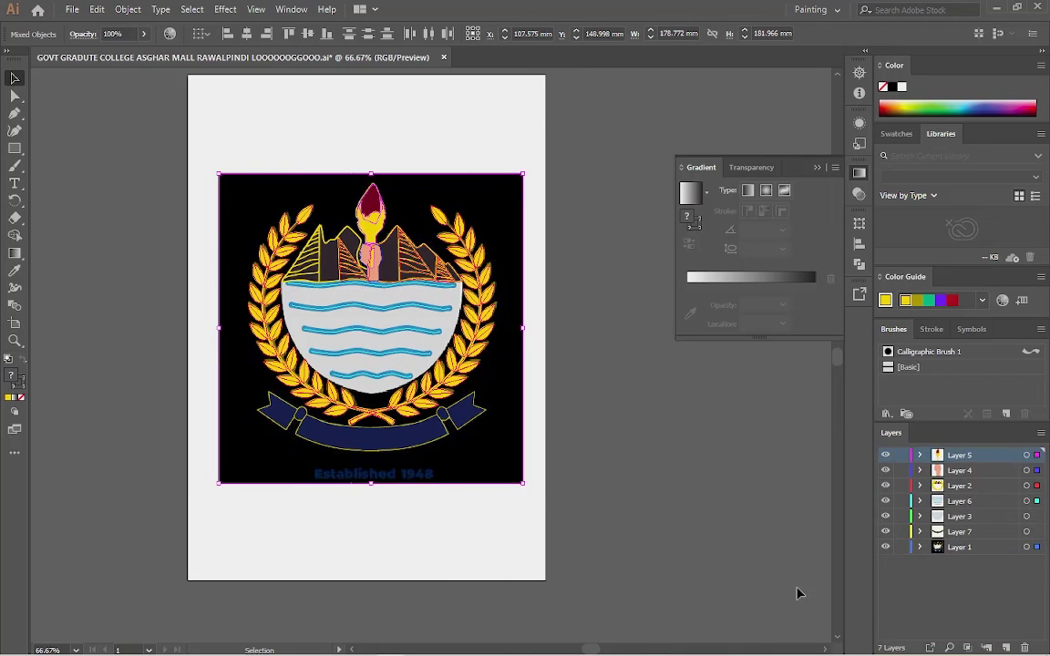
Select the artwork on every layer, including the banner, and enlarge it to about 205 by 209 mm
key(ctrl+z)
key(ctrl+z)
key(ctrl+z)
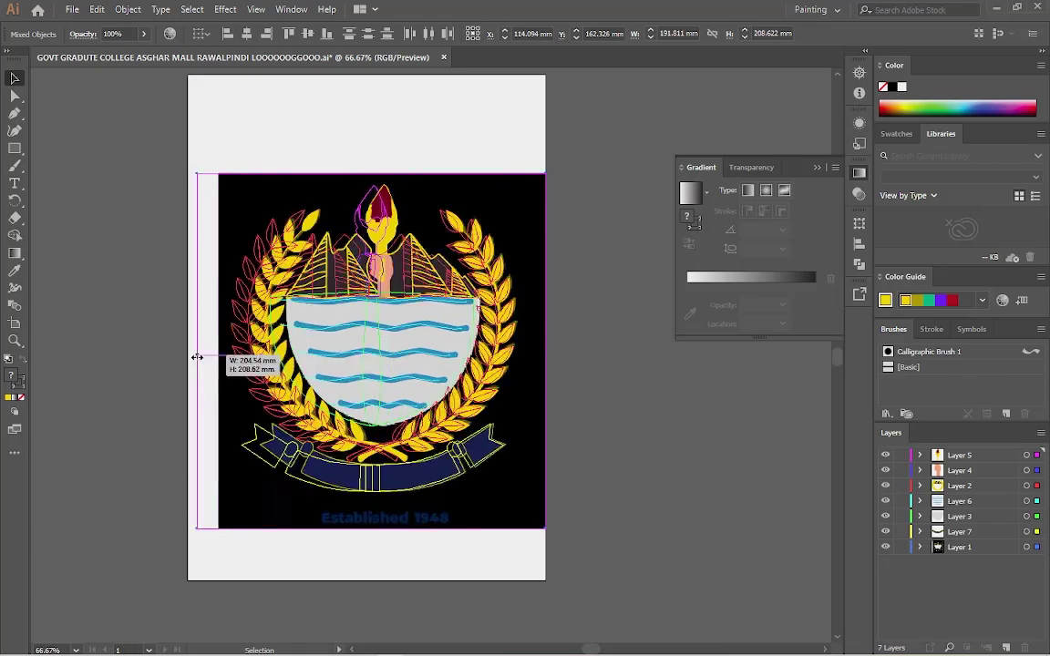